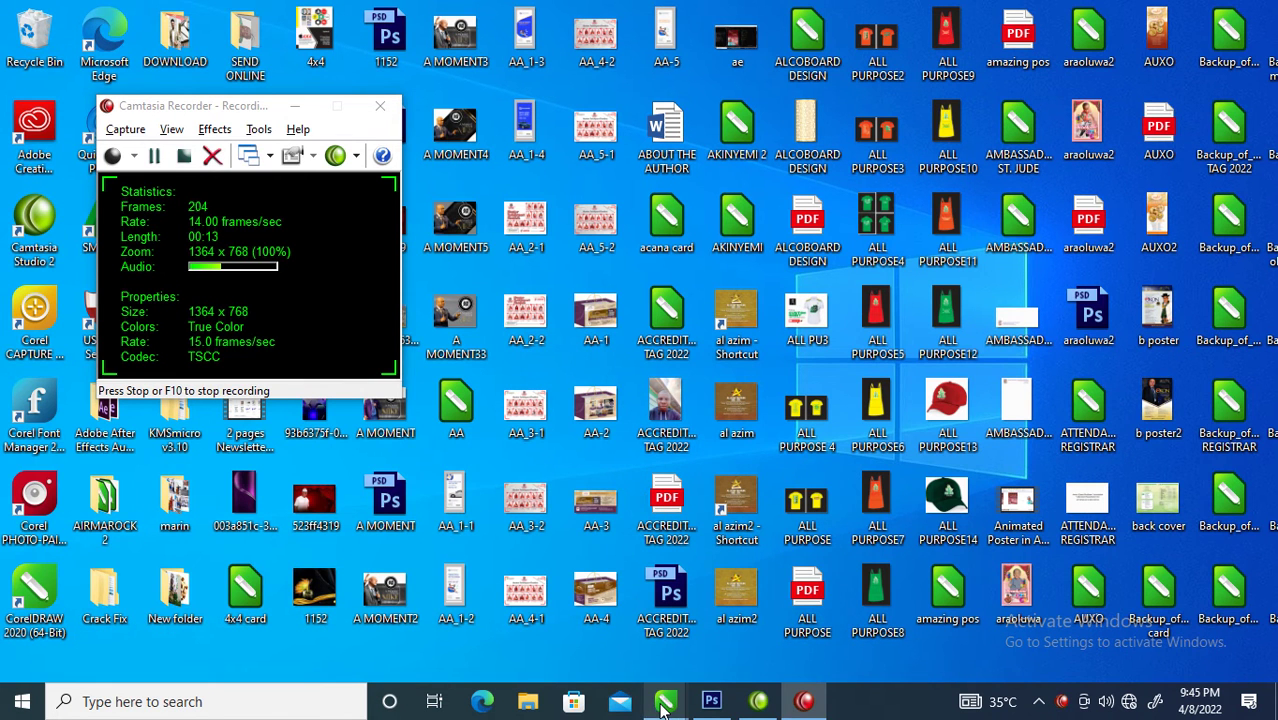
Step: Draw a page-sized rectangle in Untitled-1 and scale it down to 74%
{"action": "mouse_move", "coordinate": [662, 706]}
{"action": "left_click", "coordinate": [548, 640]}
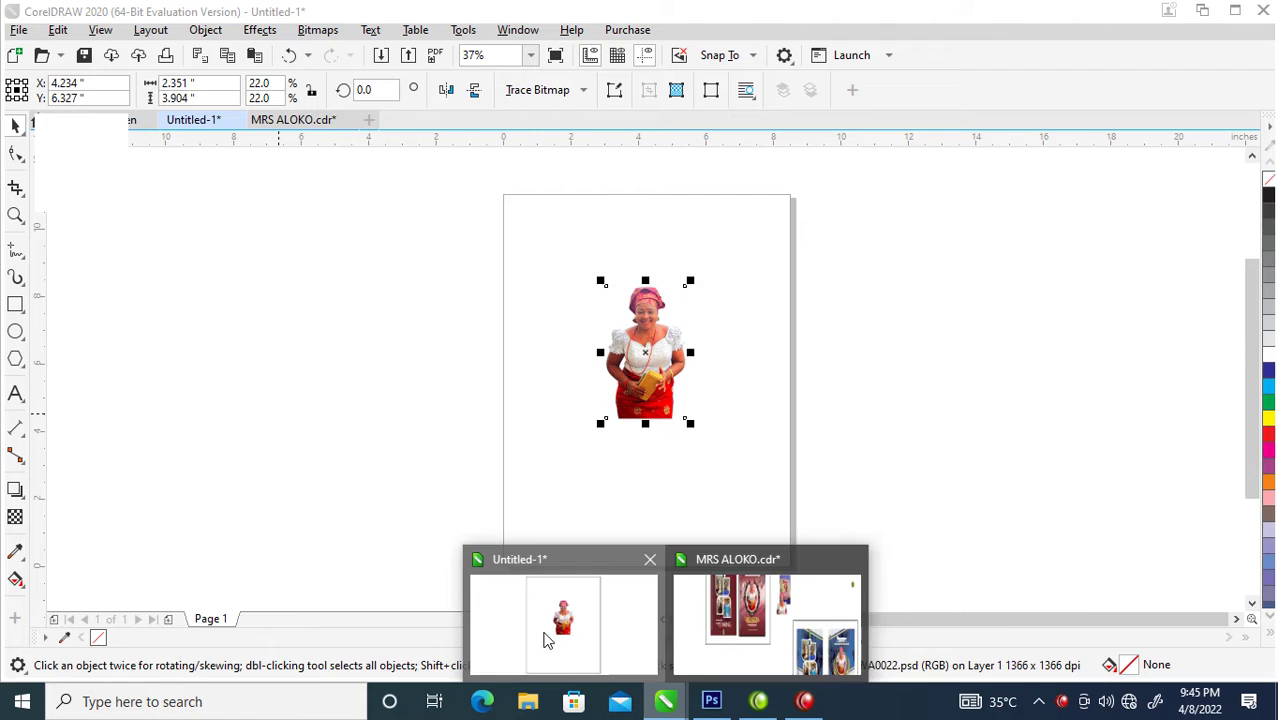
{"action": "left_click", "coordinate": [198, 320]}
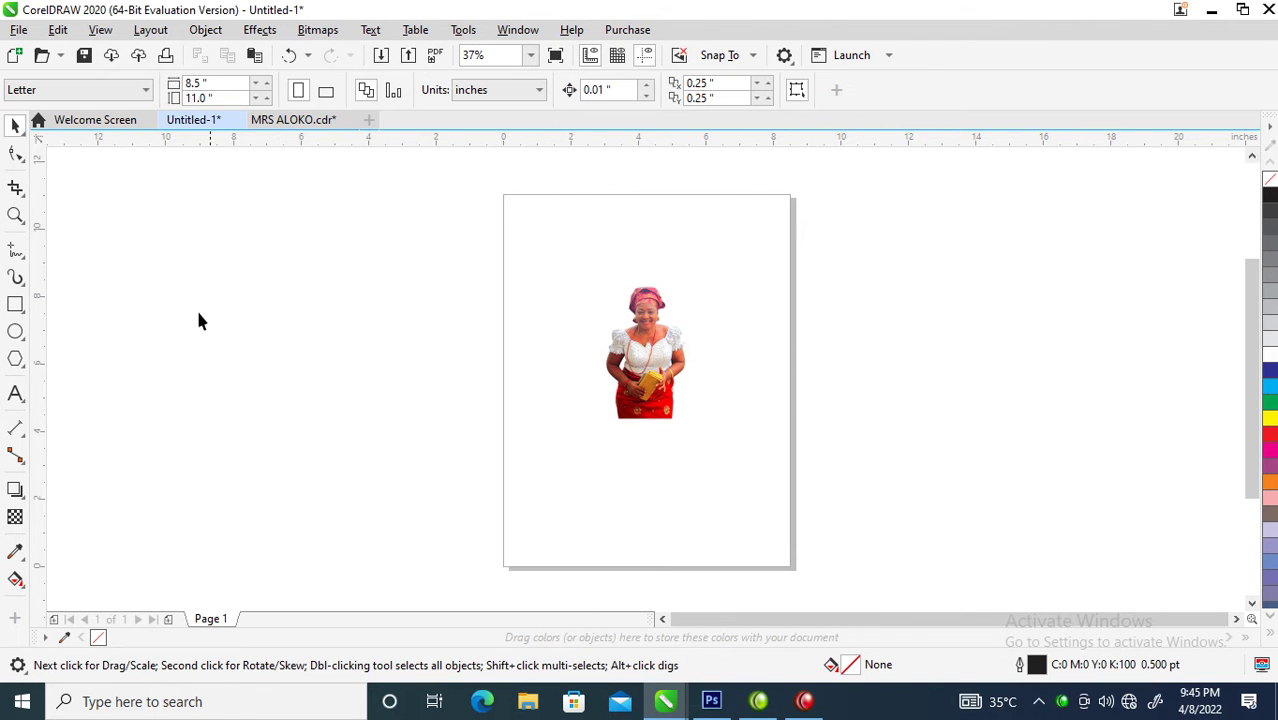
{"action": "double_click", "coordinate": [17, 310]}
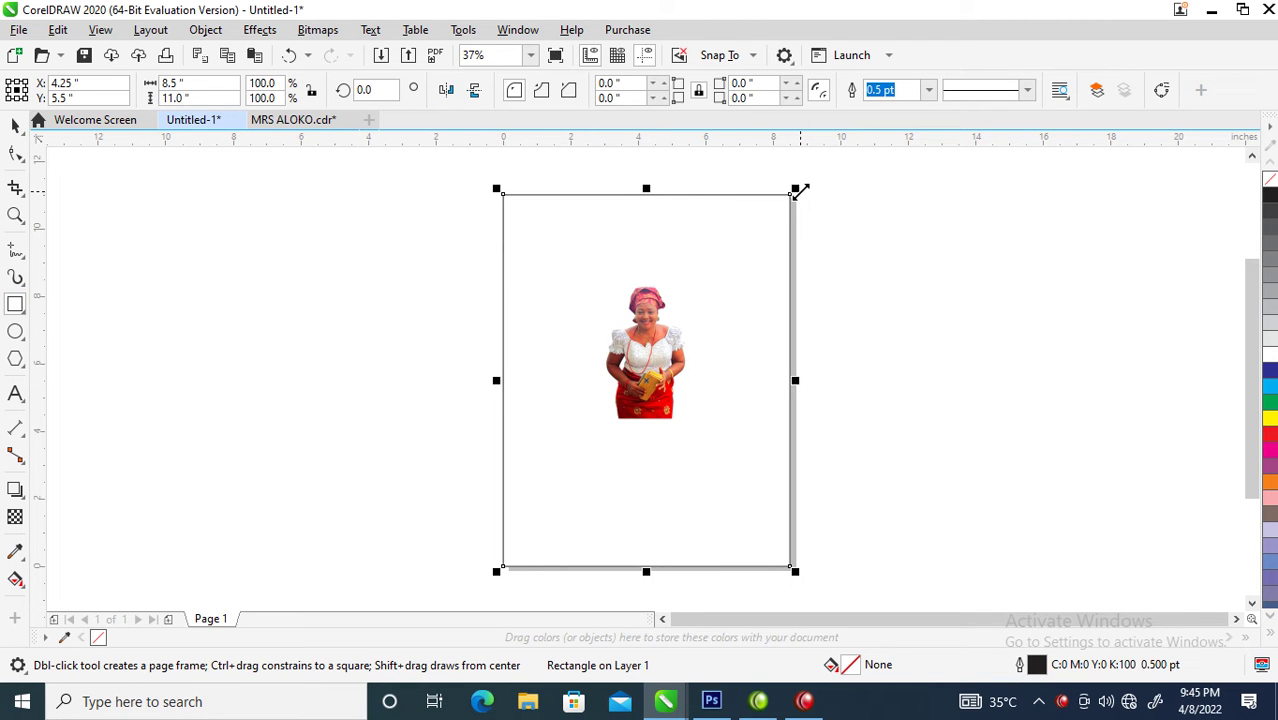
{"action": "left_click_drag", "start_coordinate": [800, 191], "coordinate": [786, 241]}
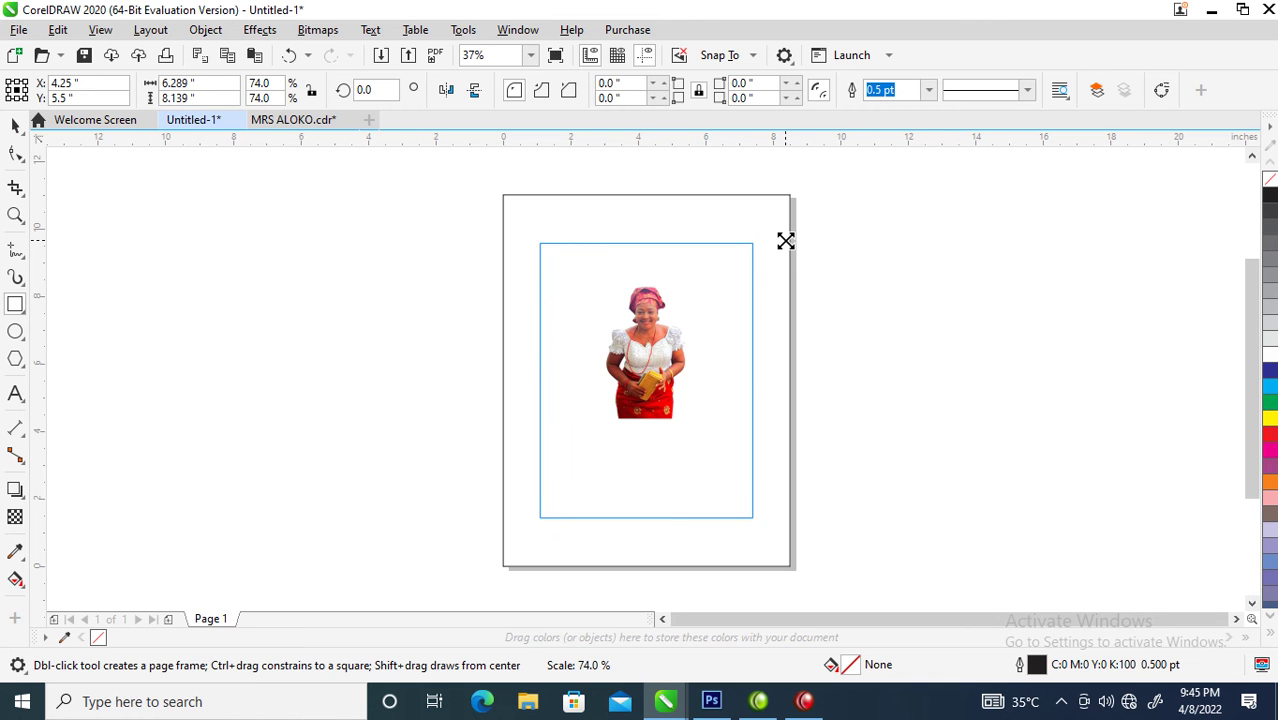
{"action": "left_click_drag", "start_coordinate": [786, 241], "coordinate": [786, 241]}
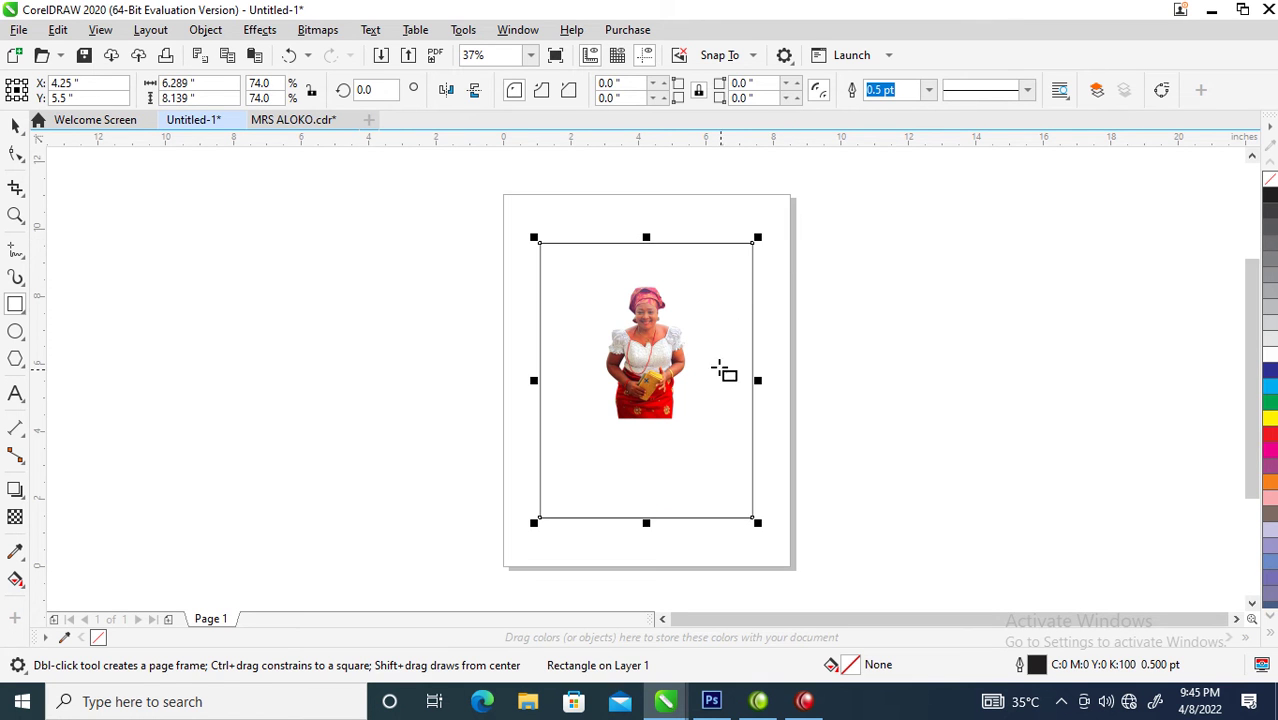
Step: Nudge the rectangle upward to frame the photo, then bring up File Explorer
{"action": "key", "text": "space"}
{"action": "left_click_drag", "start_coordinate": [751, 373], "coordinate": [752, 332]}
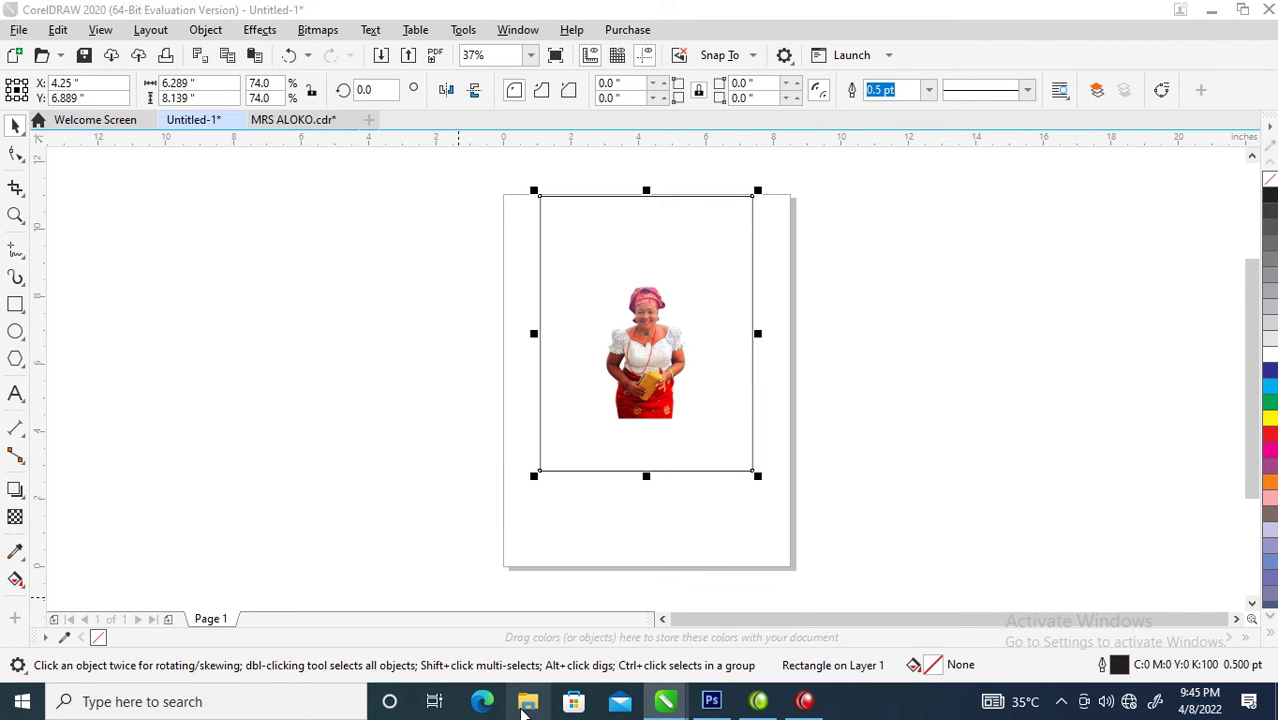
{"action": "key", "text": "super+e"}
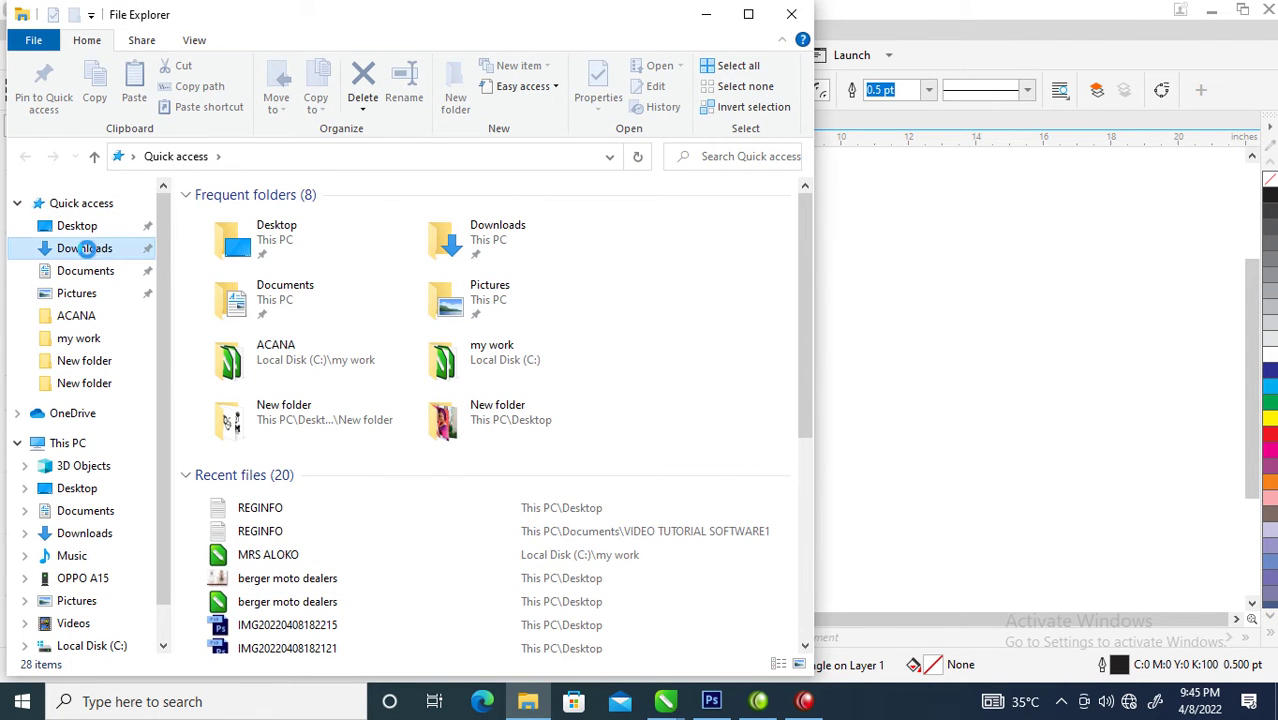
Step: Drag the blue liquid marble and golden twisted fabric images from Downloads into Photoshop CS6
{"action": "left_click", "coordinate": [80, 248]}
{"action": "left_click_drag", "start_coordinate": [810, 238], "coordinate": [805, 420]}
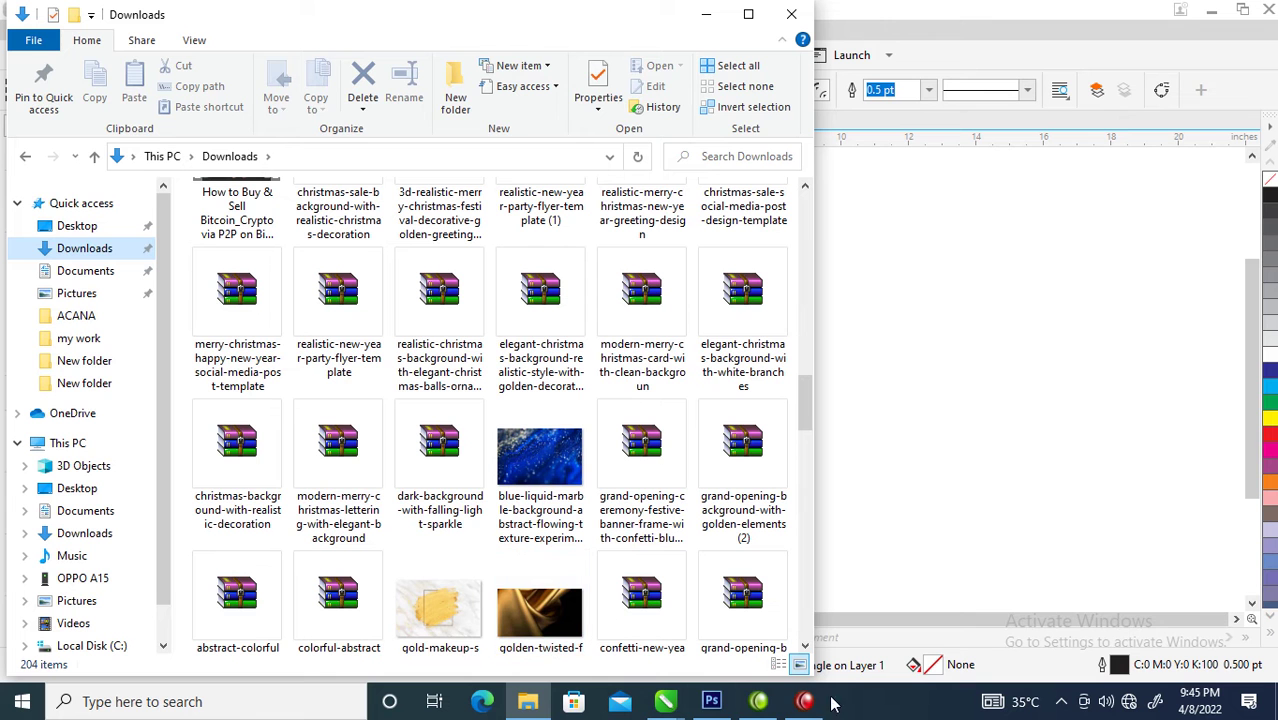
{"action": "left_click", "coordinate": [709, 704]}
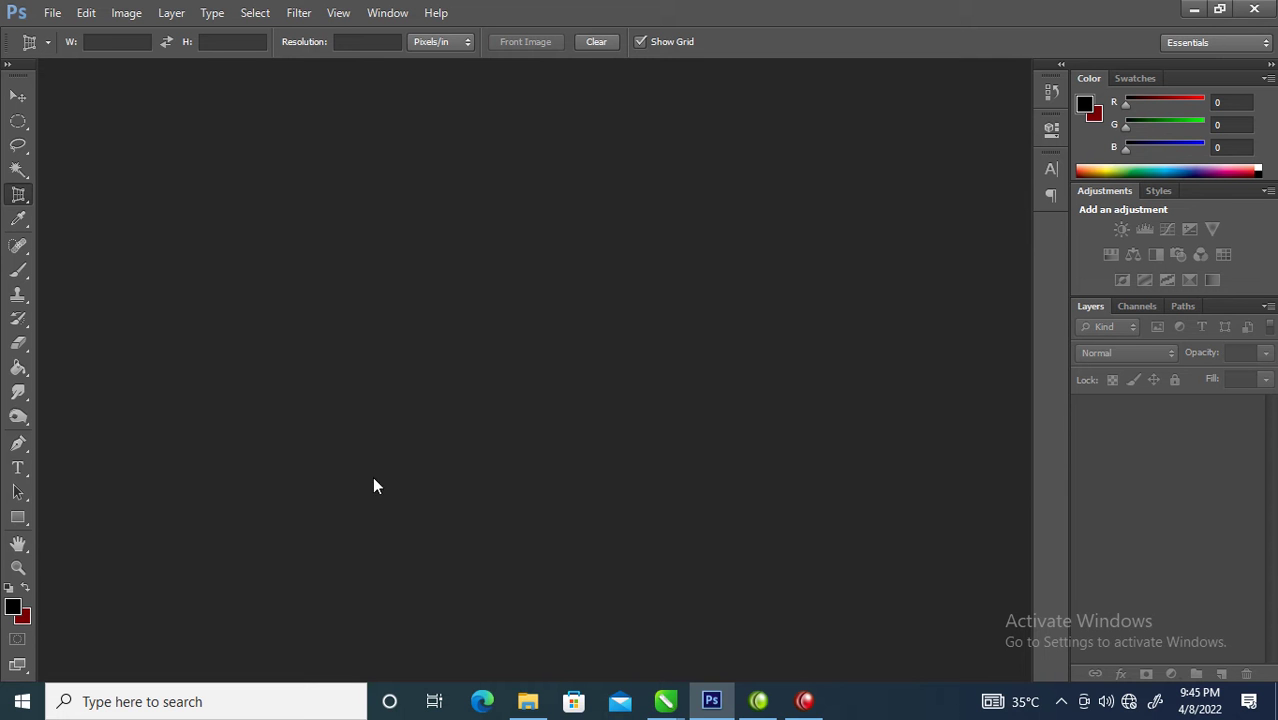
{"action": "left_click", "coordinate": [527, 701]}
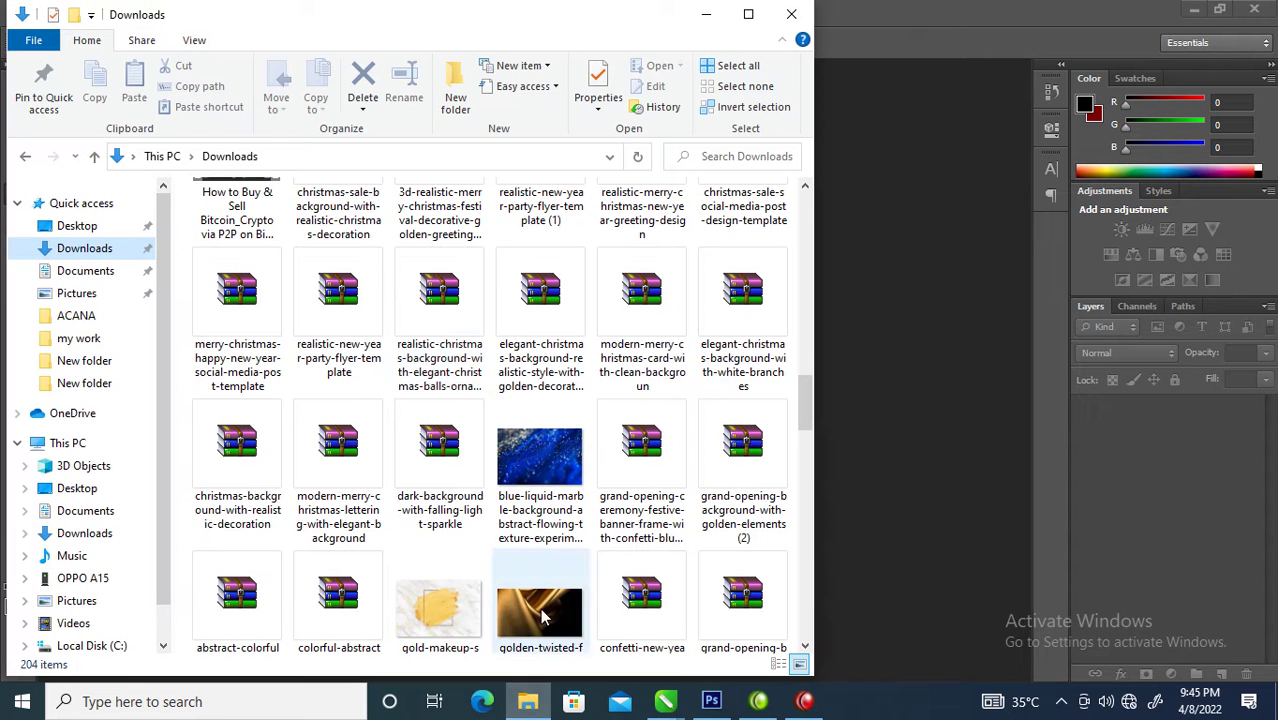
{"action": "left_click", "coordinate": [538, 455]}
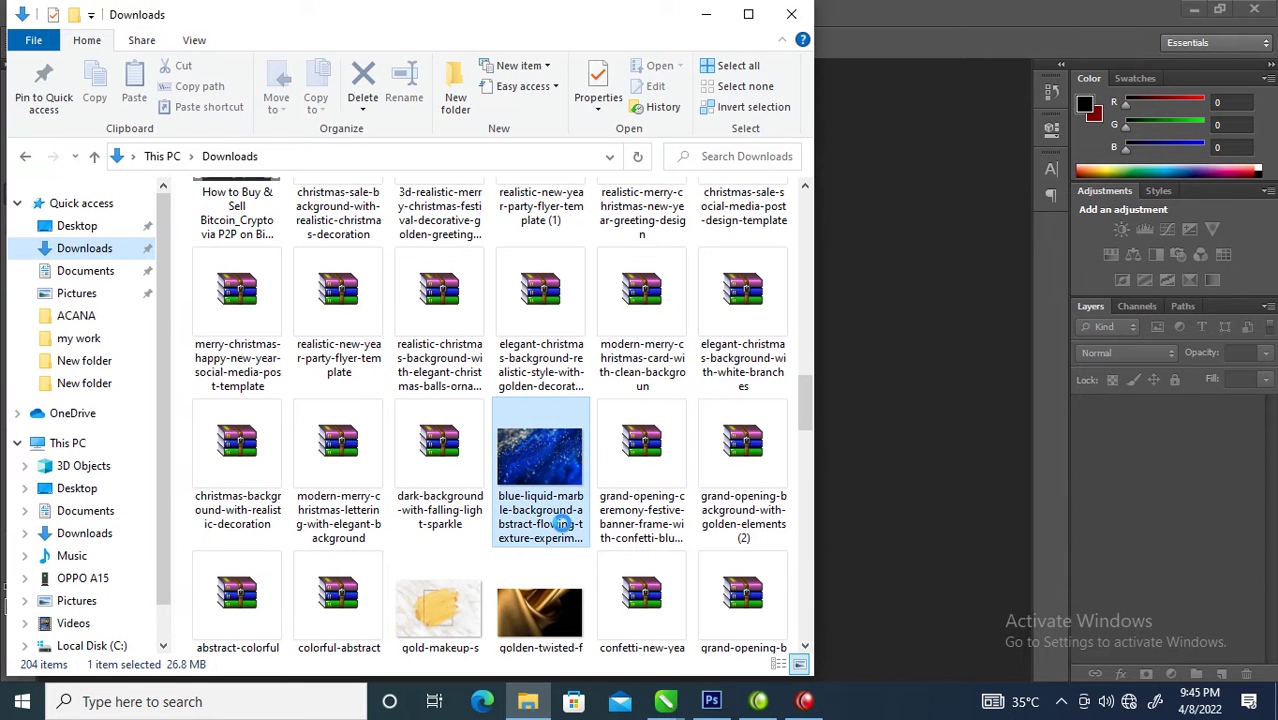
{"action": "scroll", "coordinate": [552, 622], "scroll_direction": "down", "scroll_amount": 1}
{"action": "left_click", "coordinate": [549, 620], "text": "ctrl"}
{"action": "left_click_drag", "start_coordinate": [546, 388], "coordinate": [891, 325]}
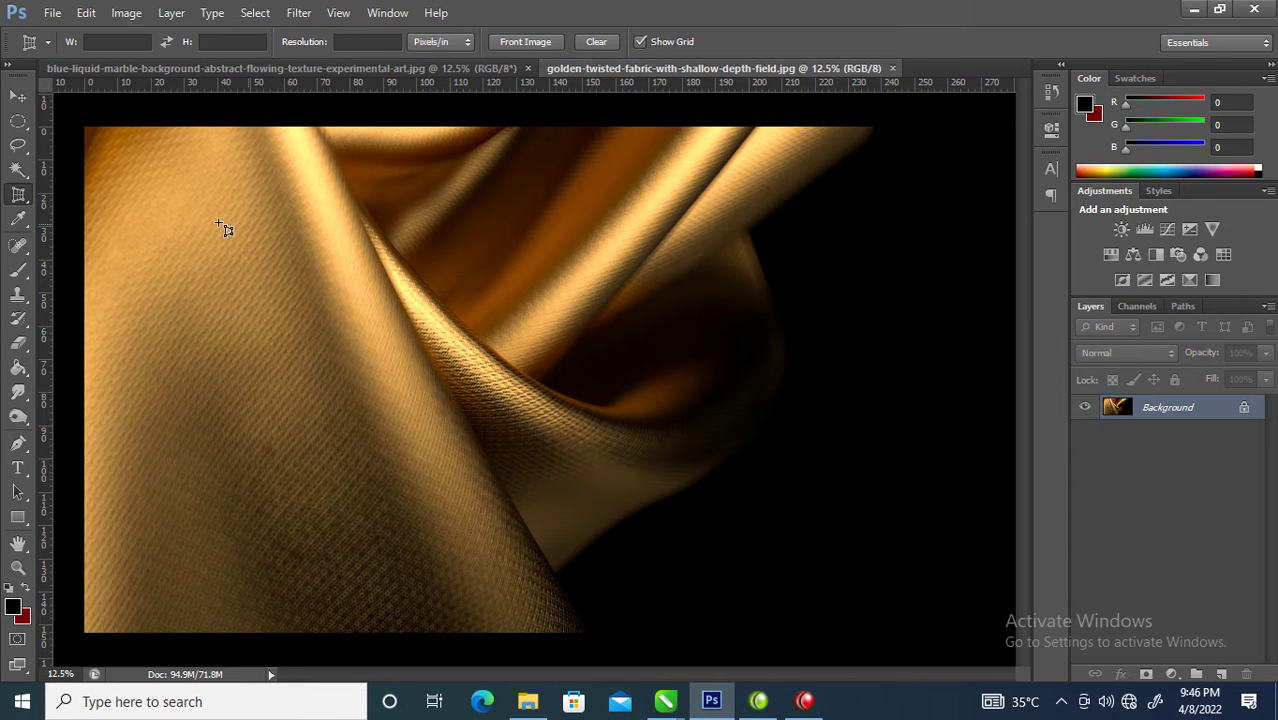
Step: Apply Hue/Saturation with Hue -37 to turn the golden fabric image red
{"action": "left_click", "coordinate": [128, 13]}
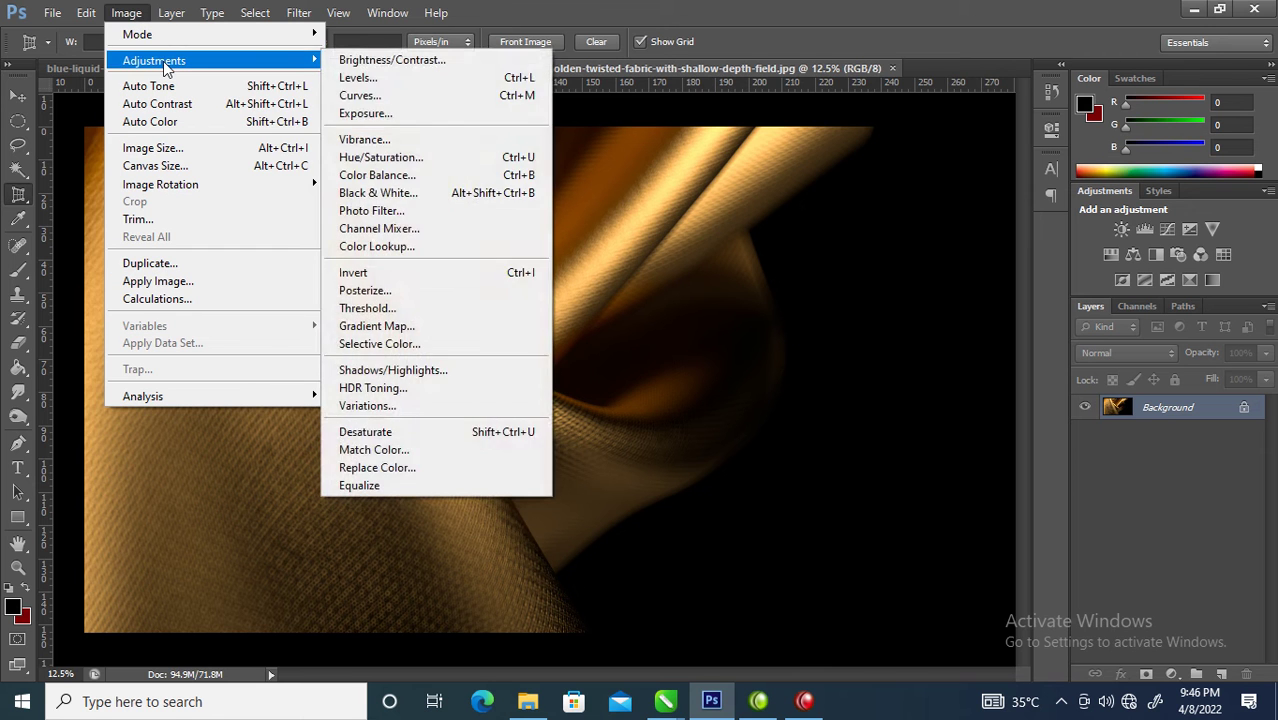
{"action": "mouse_move", "coordinate": [163, 60]}
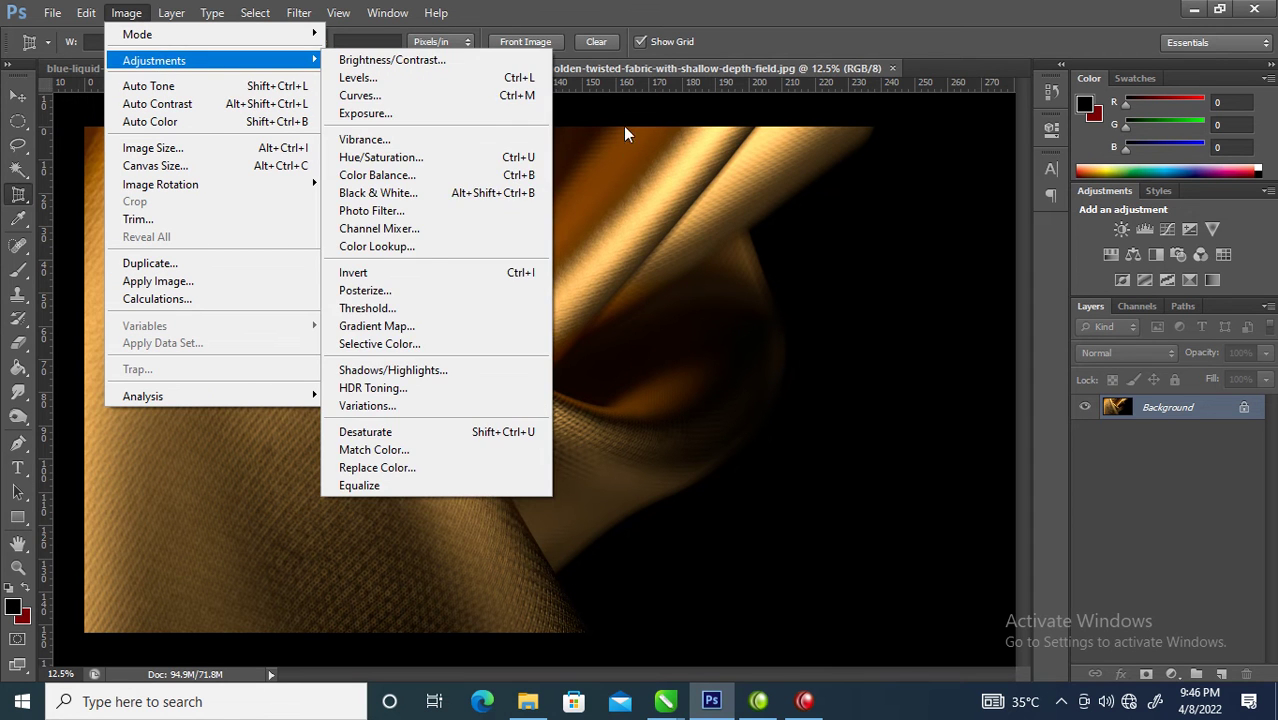
{"action": "left_click", "coordinate": [385, 157]}
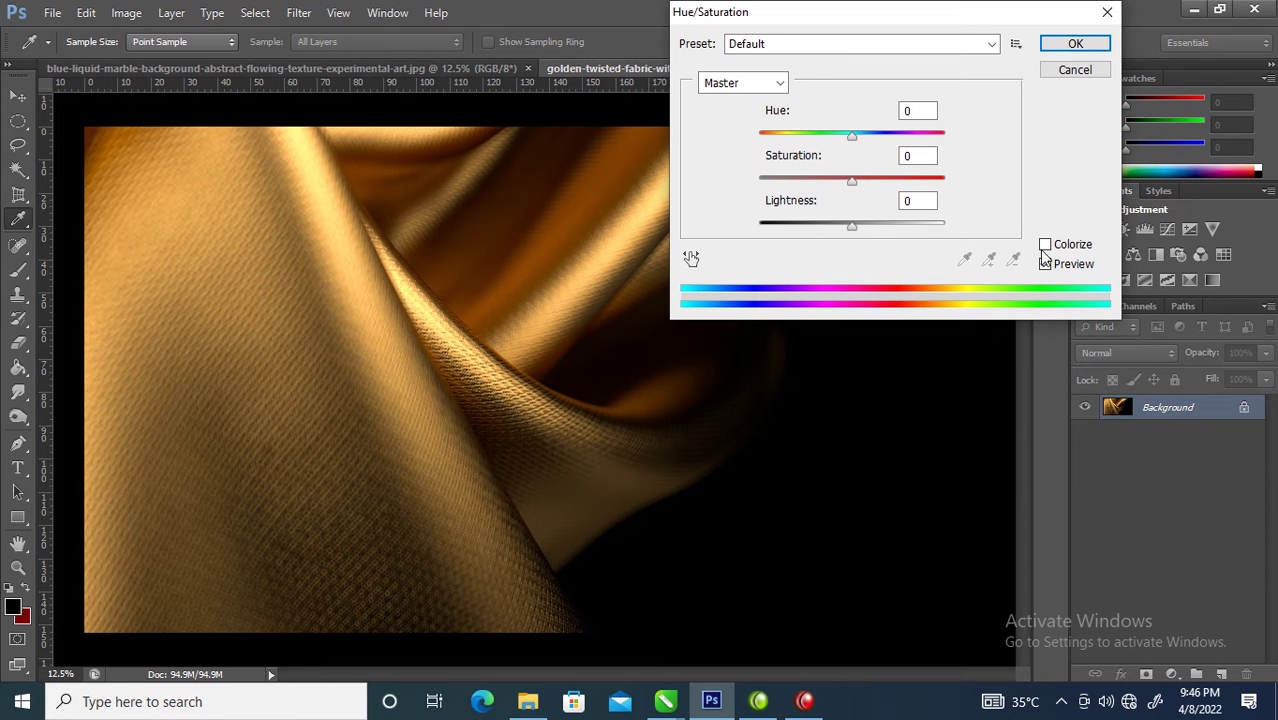
{"action": "left_click_drag", "start_coordinate": [852, 136], "coordinate": [820, 155]}
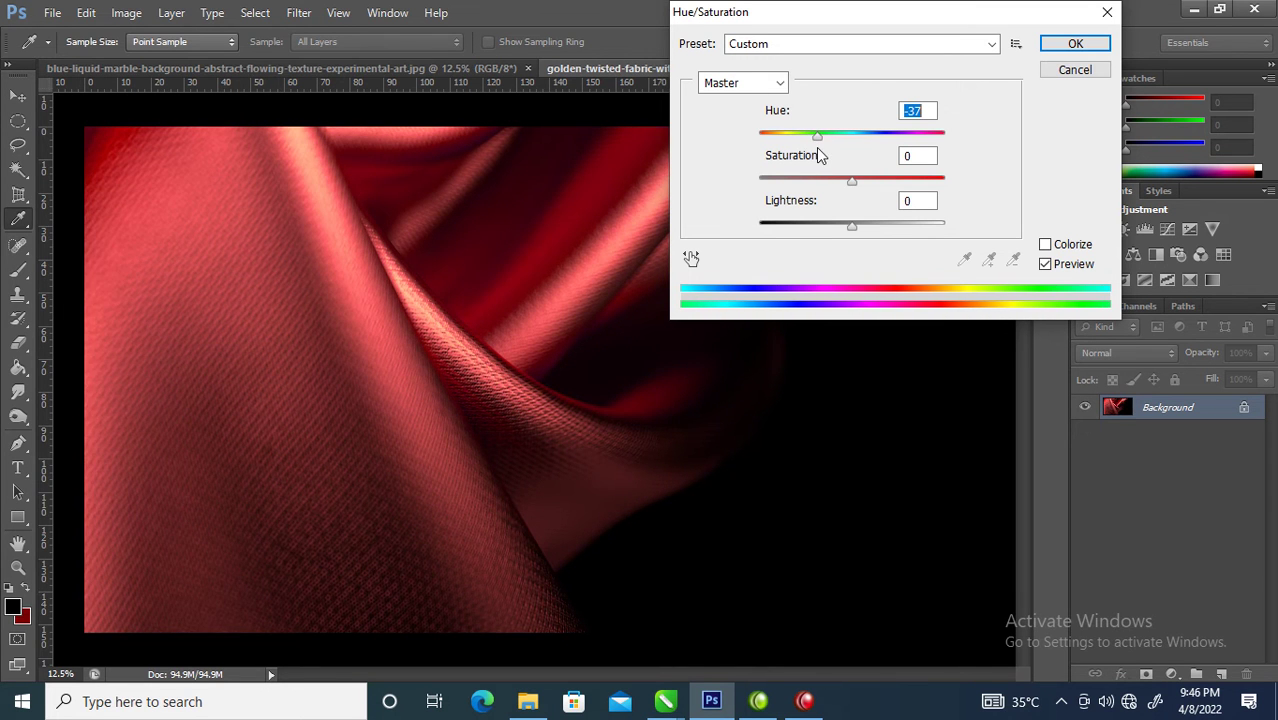
{"action": "left_click", "coordinate": [1075, 43]}
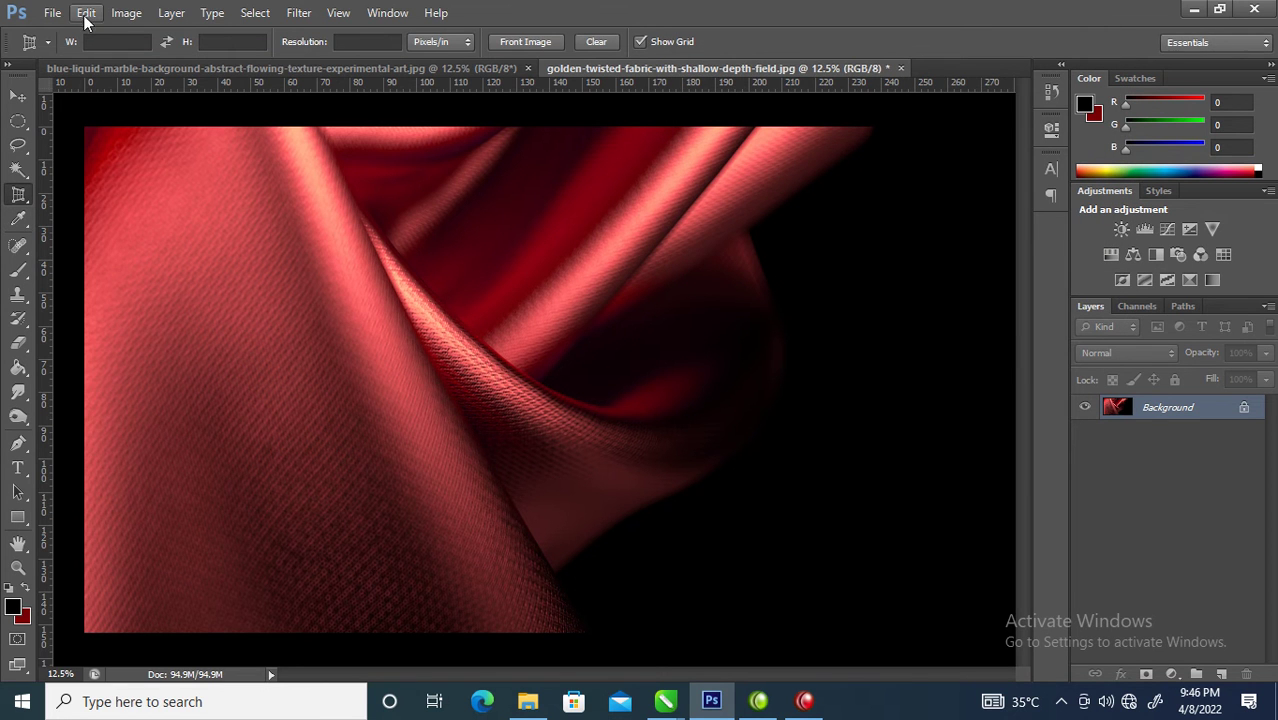
Step: Darken the red fabric with Levels, setting the black input to 32
{"action": "left_click", "coordinate": [125, 14]}
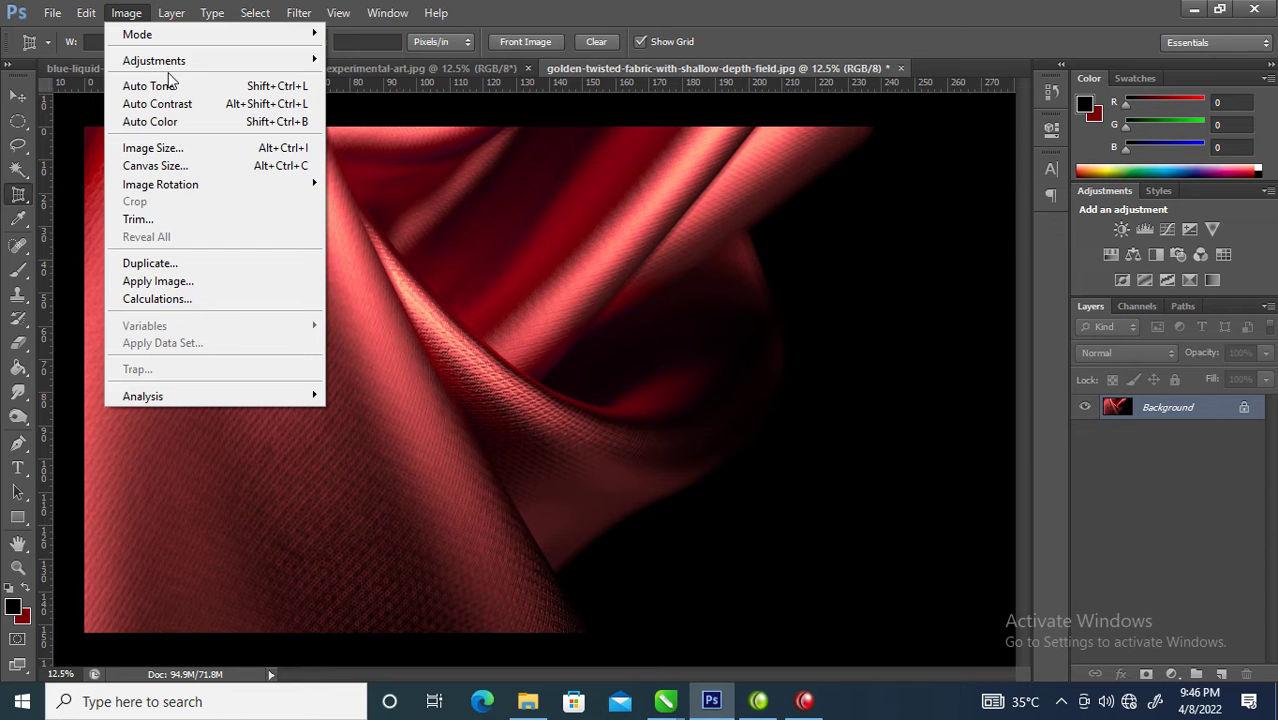
{"action": "mouse_move", "coordinate": [178, 62]}
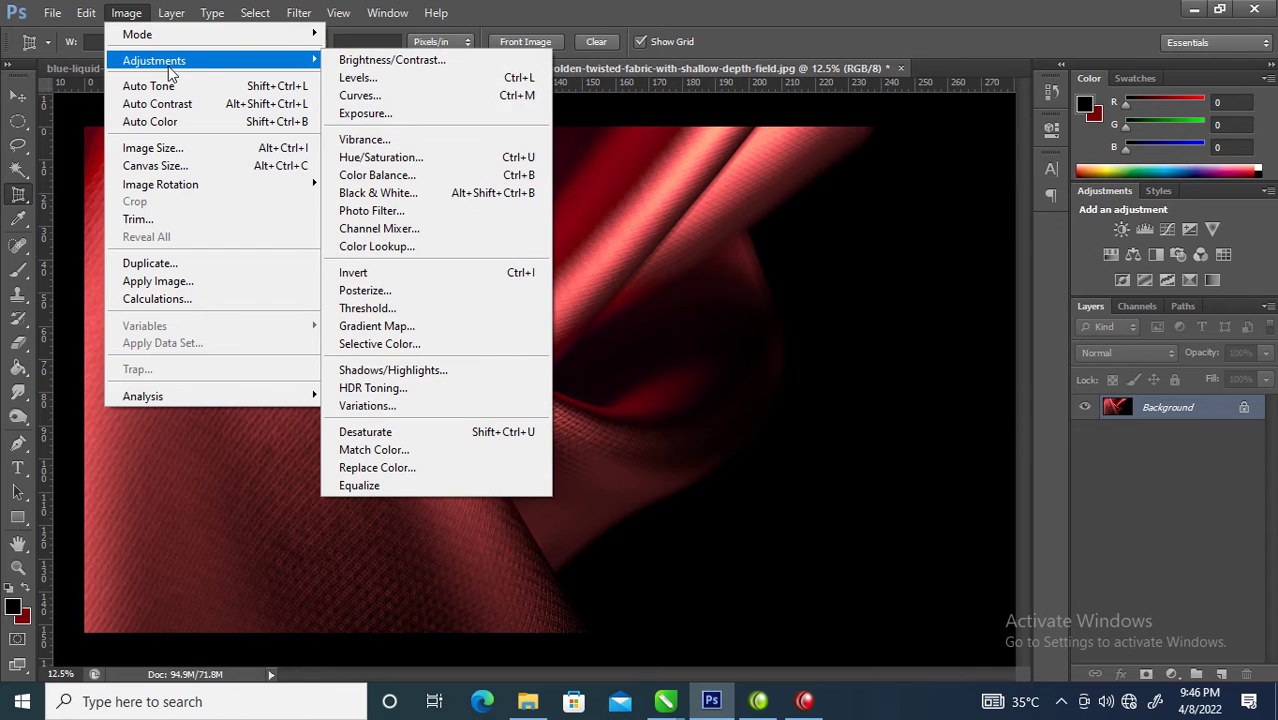
{"action": "left_click", "coordinate": [375, 77]}
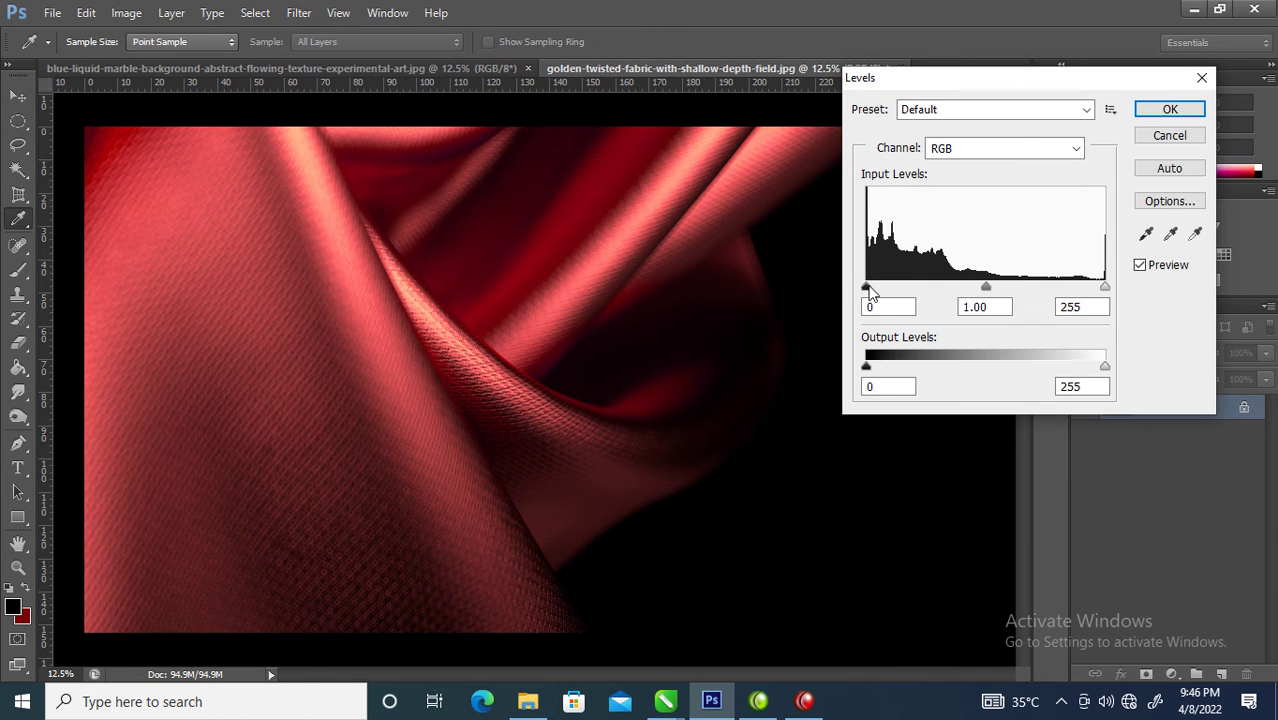
{"action": "left_click_drag", "start_coordinate": [869, 291], "coordinate": [900, 286]}
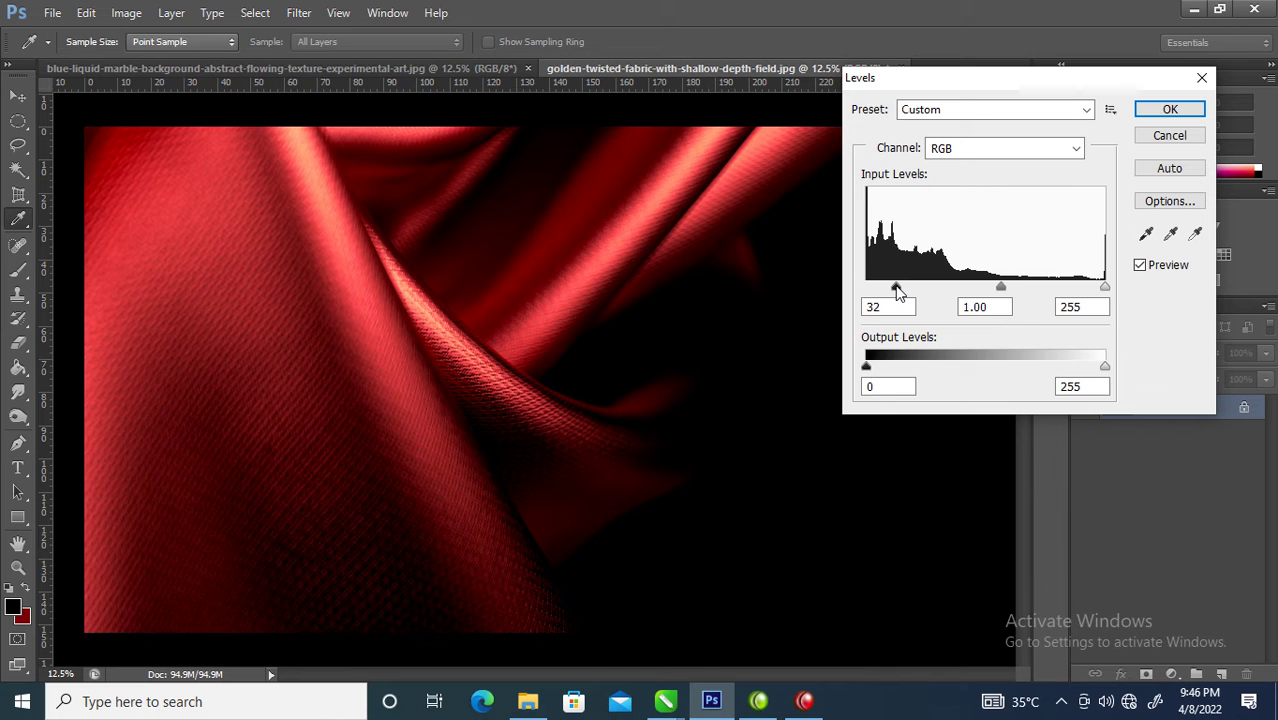
{"action": "left_click", "coordinate": [1170, 111]}
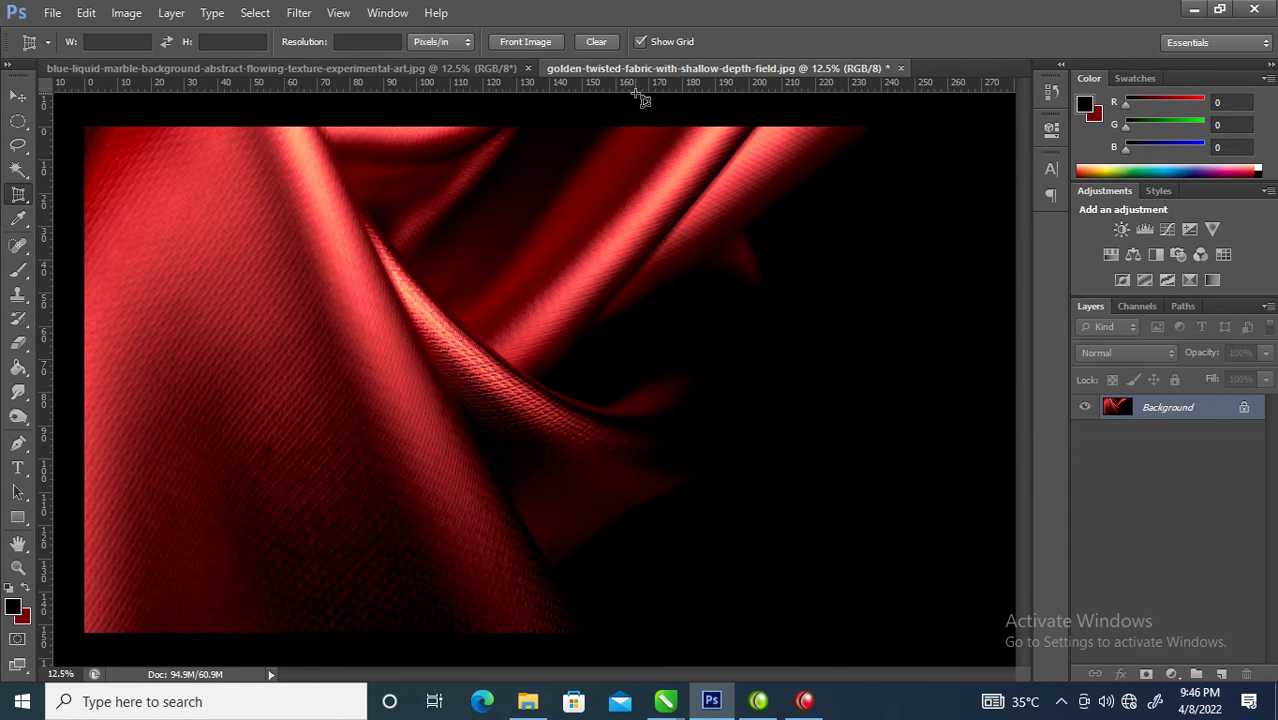
Step: Save the fabric image as a maximum-quality JPEG on the Desktop, replacing the existing file
{"action": "key", "text": "ctrl+shift+s"}
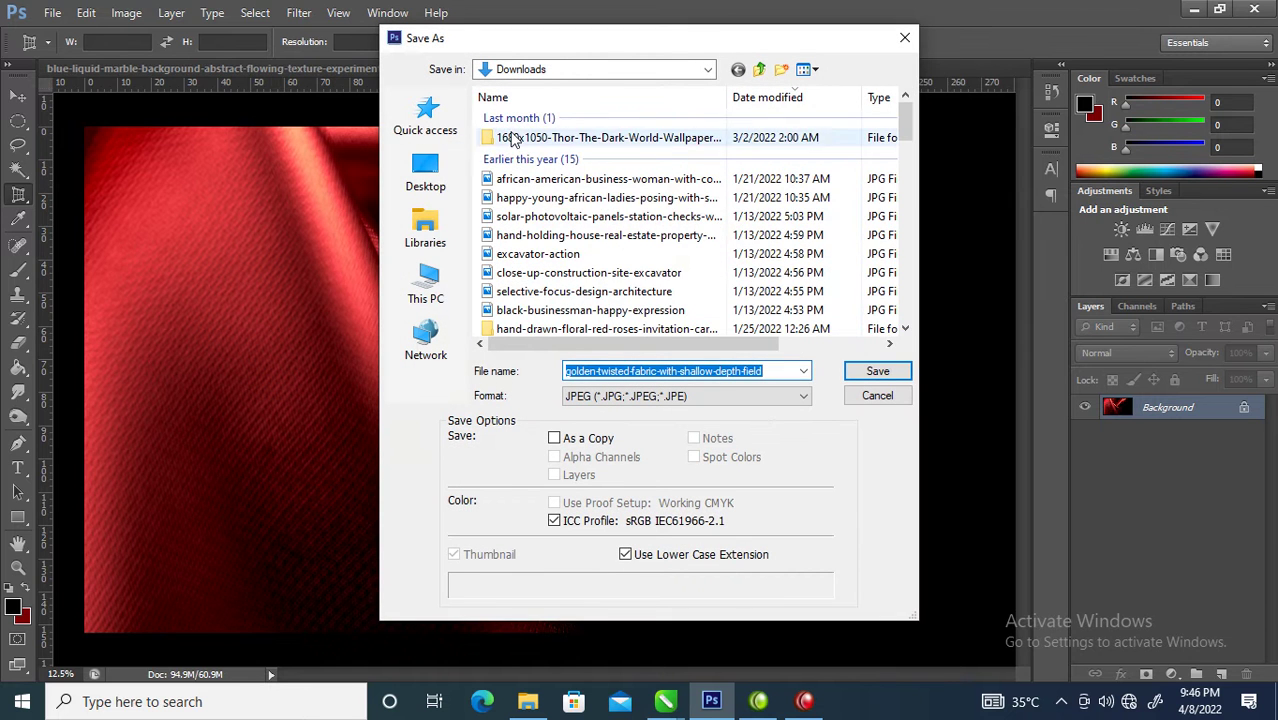
{"action": "left_click", "coordinate": [890, 372]}
{"action": "left_click", "coordinate": [600, 278]}
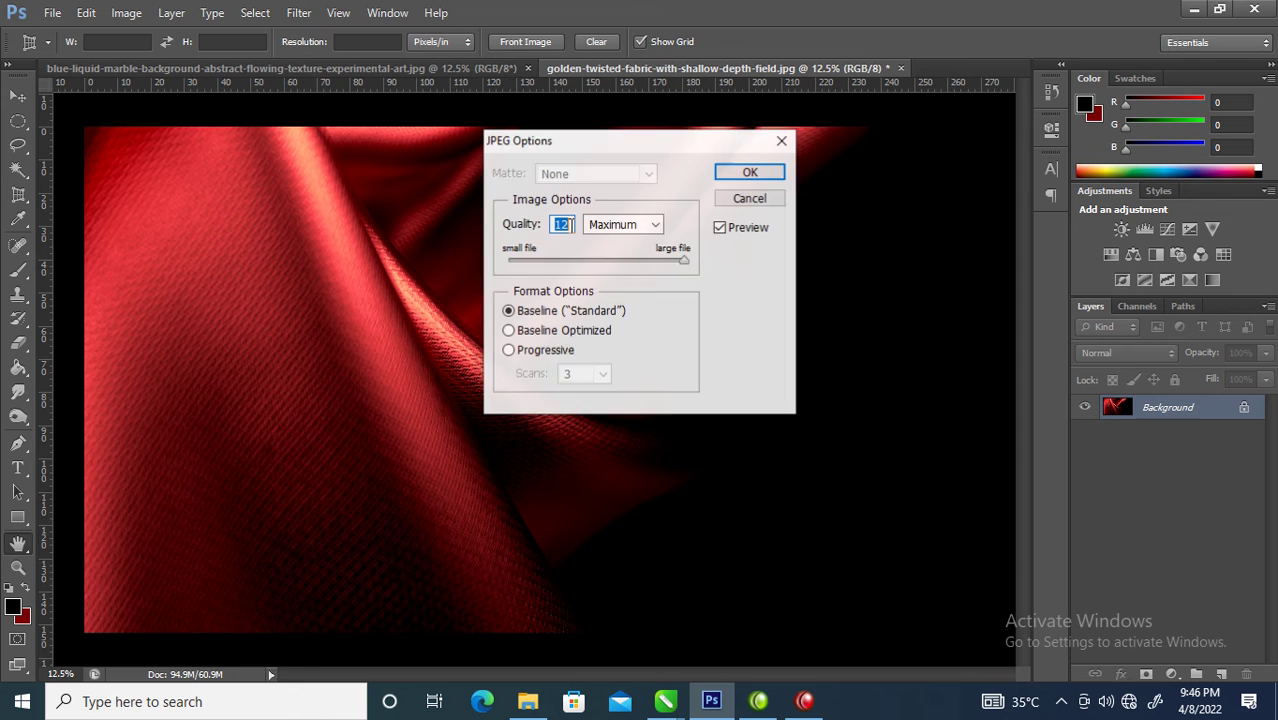
{"action": "left_click", "coordinate": [750, 172]}
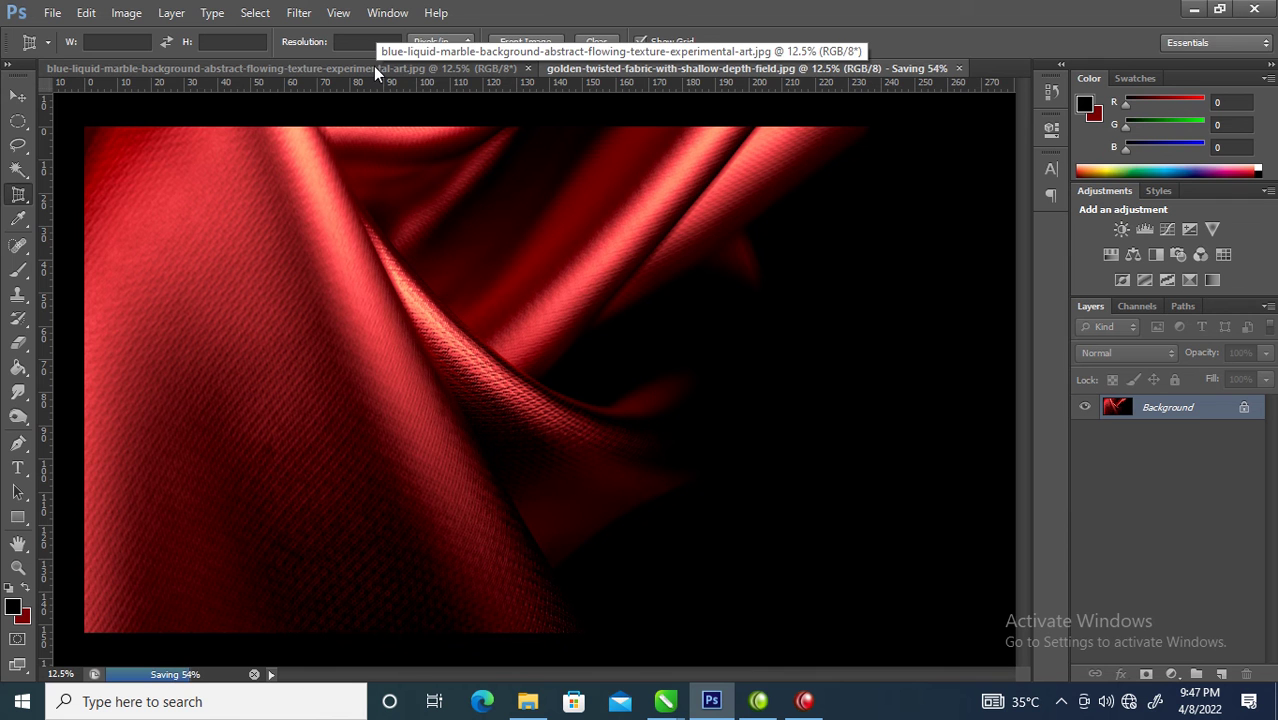
Step: Recolour the blue liquid marble image red with a Hue/Saturation Hue of +128
{"action": "left_click", "coordinate": [410, 66]}
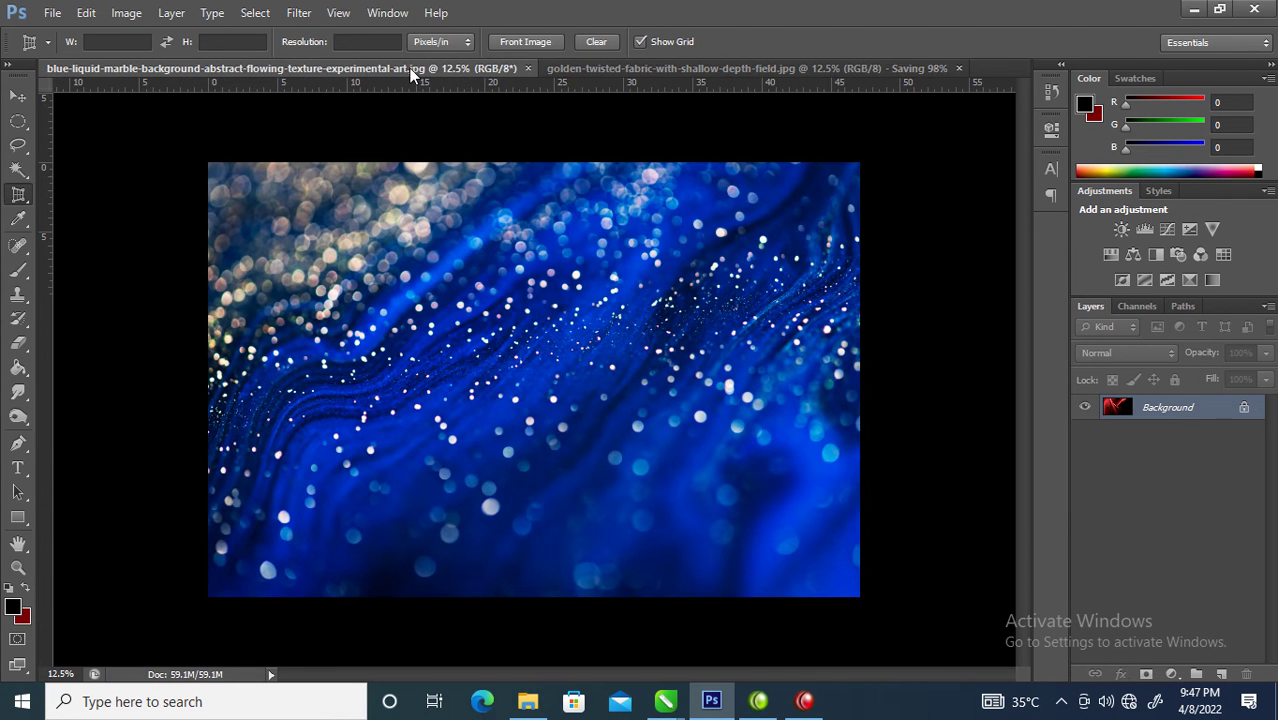
{"action": "left_click", "coordinate": [125, 13]}
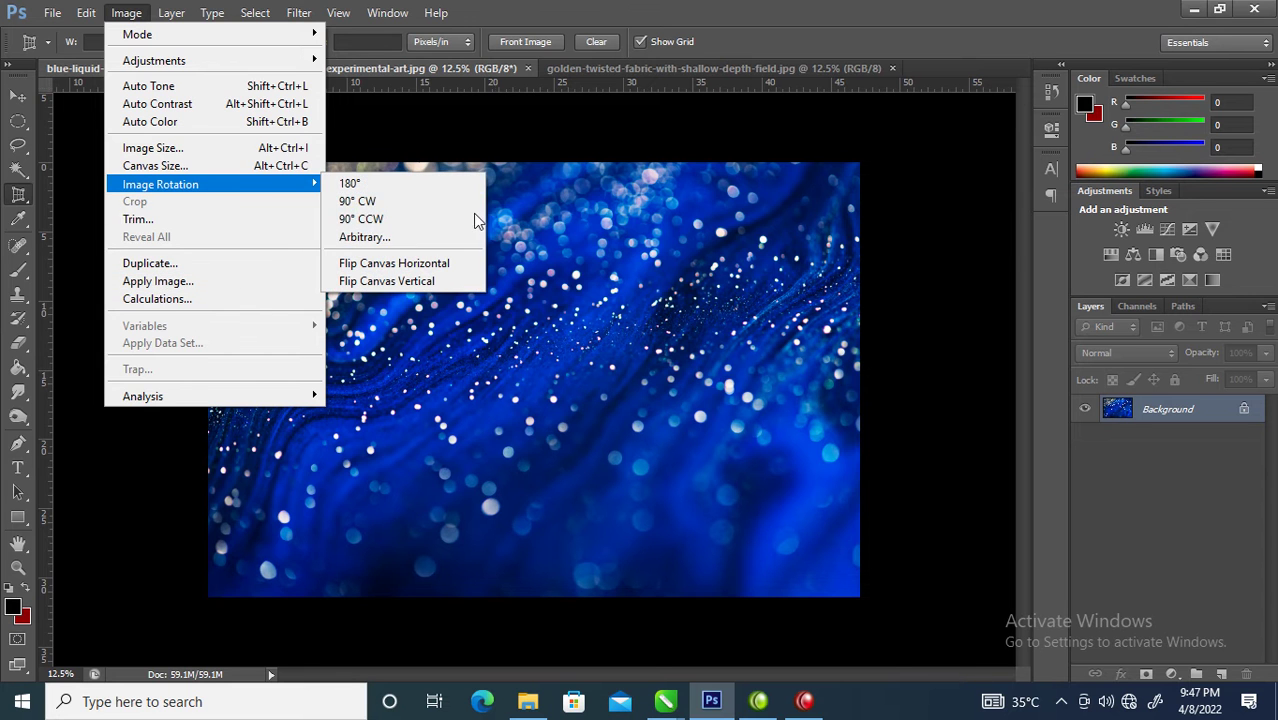
{"action": "mouse_move", "coordinate": [157, 60]}
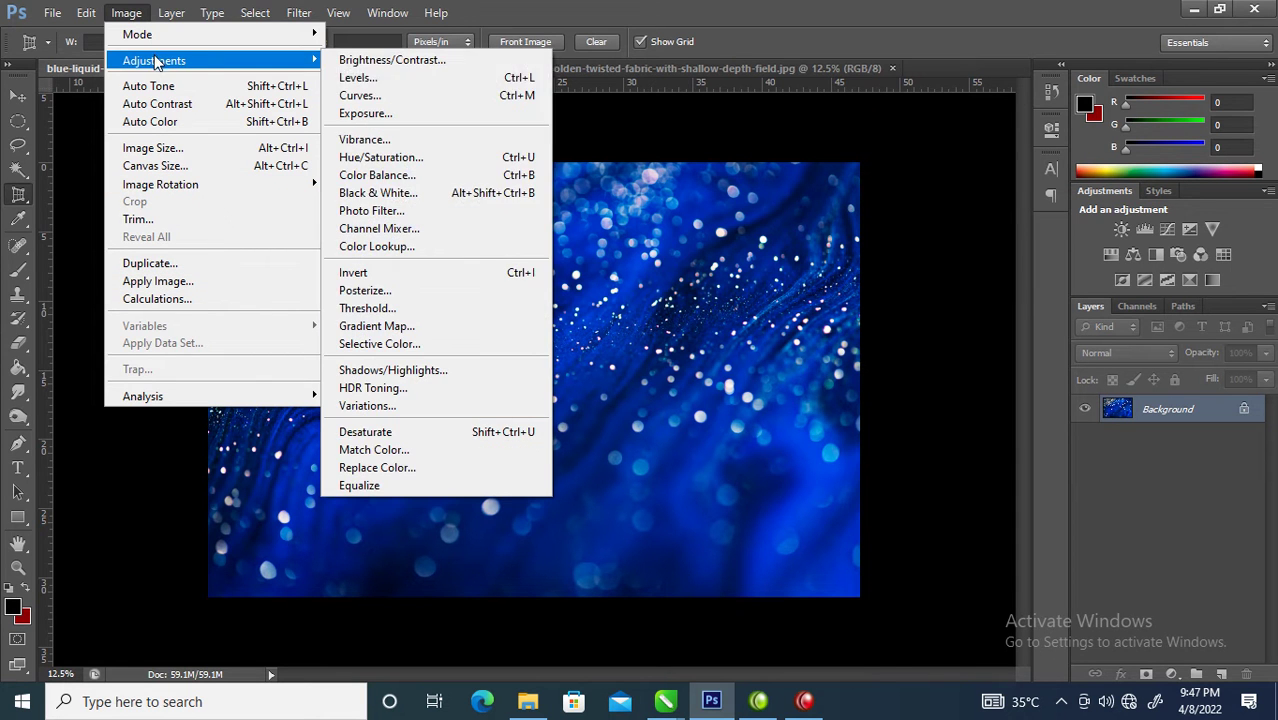
{"action": "left_click", "coordinate": [378, 158]}
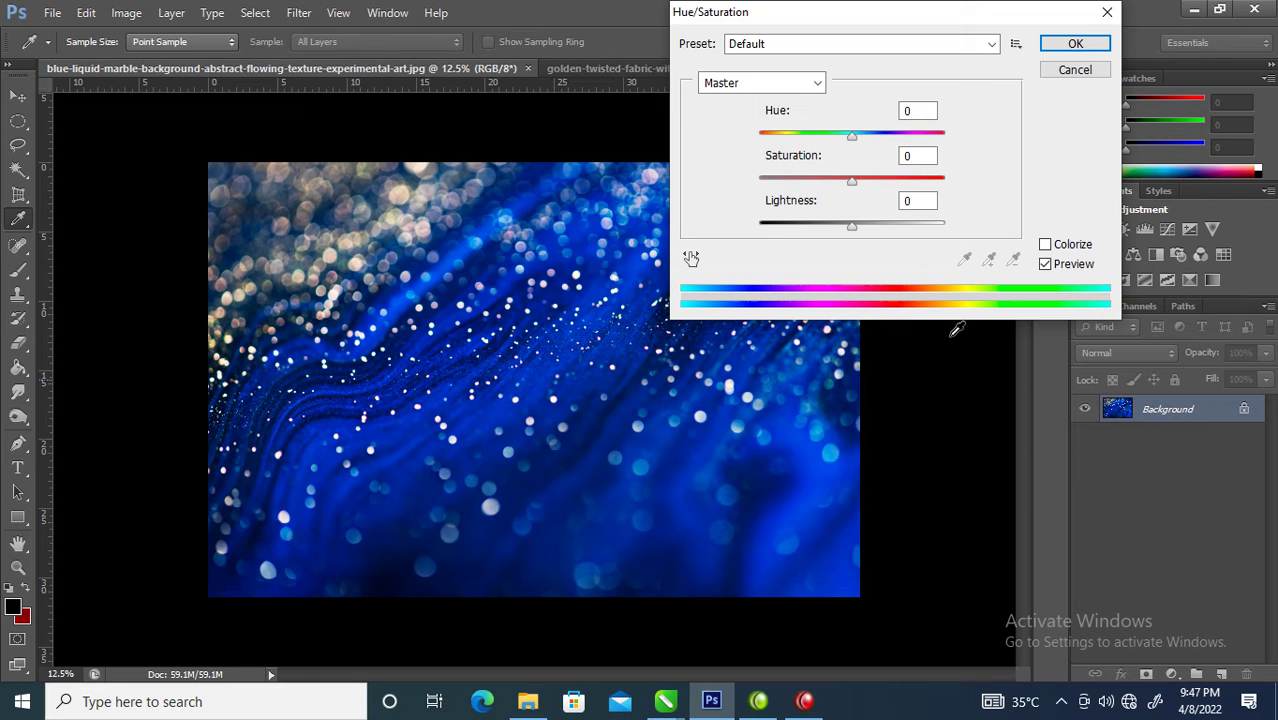
{"action": "left_click_drag", "start_coordinate": [853, 136], "coordinate": [930, 155]}
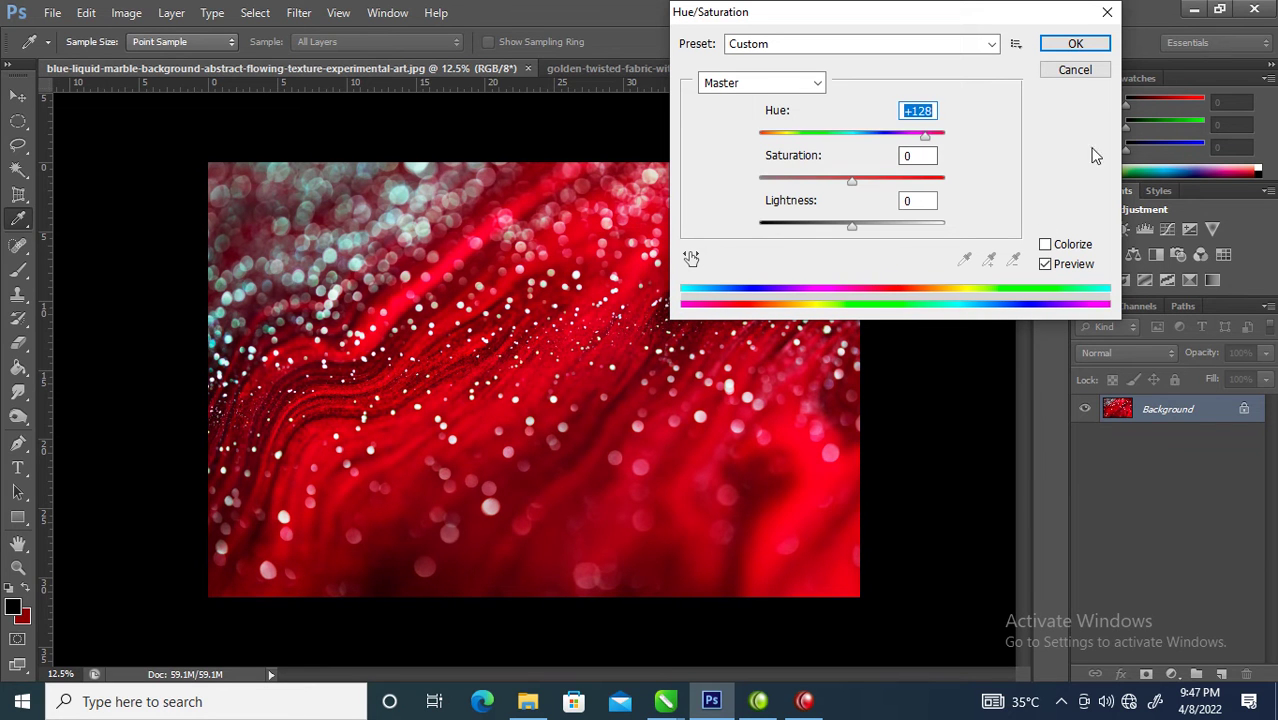
{"action": "left_click", "coordinate": [1090, 48]}
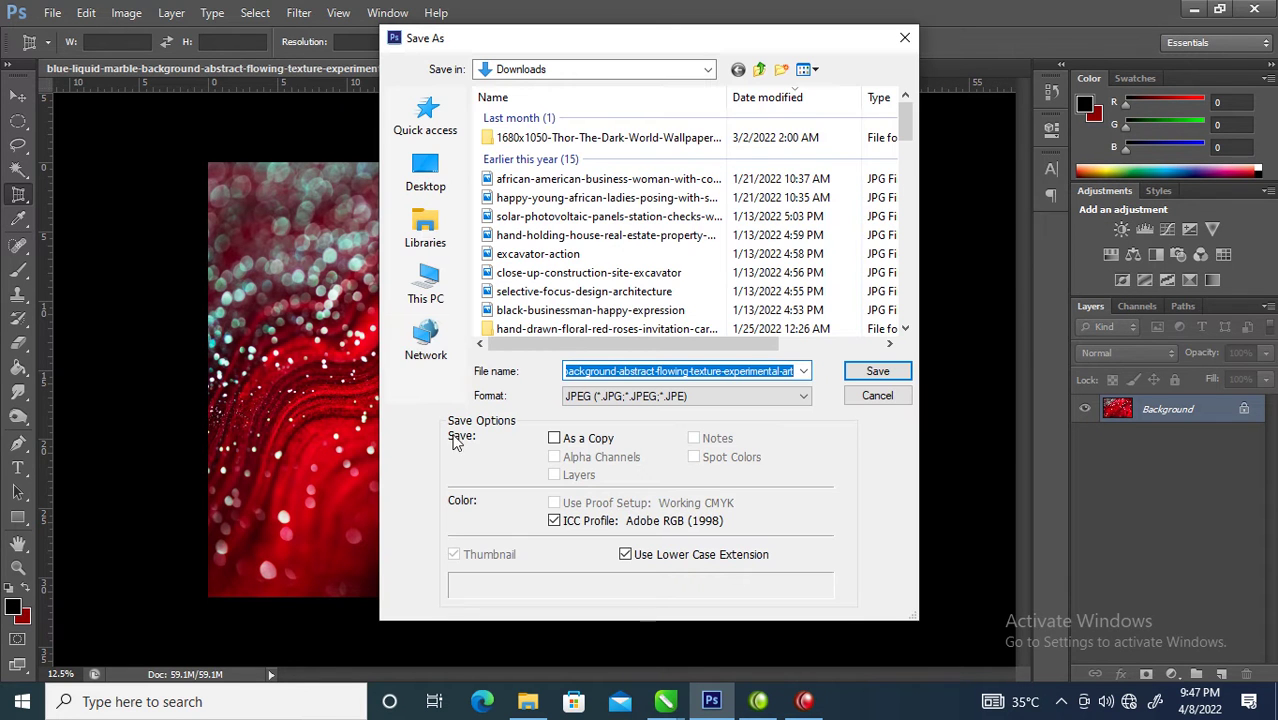
Step: Save the red marble image as a JPEG on the Desktop, replacing the existing file
{"action": "left_click", "coordinate": [427, 175]}
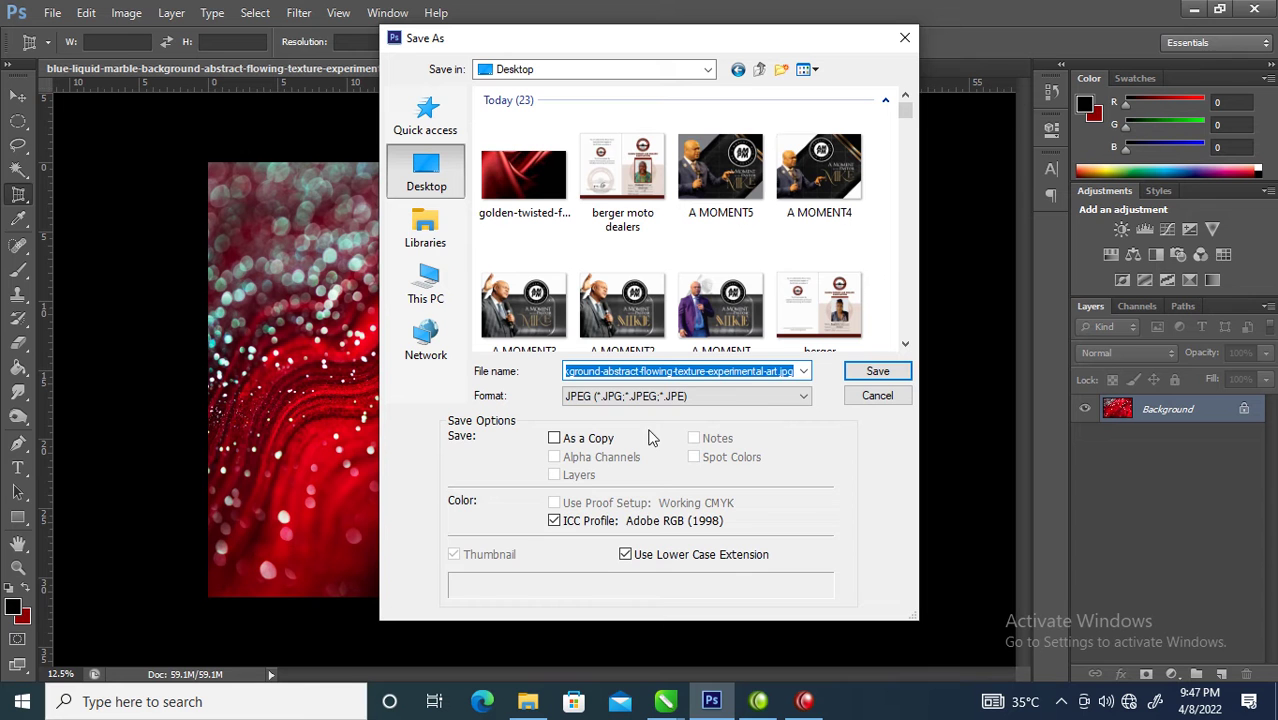
{"action": "left_click", "coordinate": [877, 373]}
{"action": "left_click", "coordinate": [598, 277]}
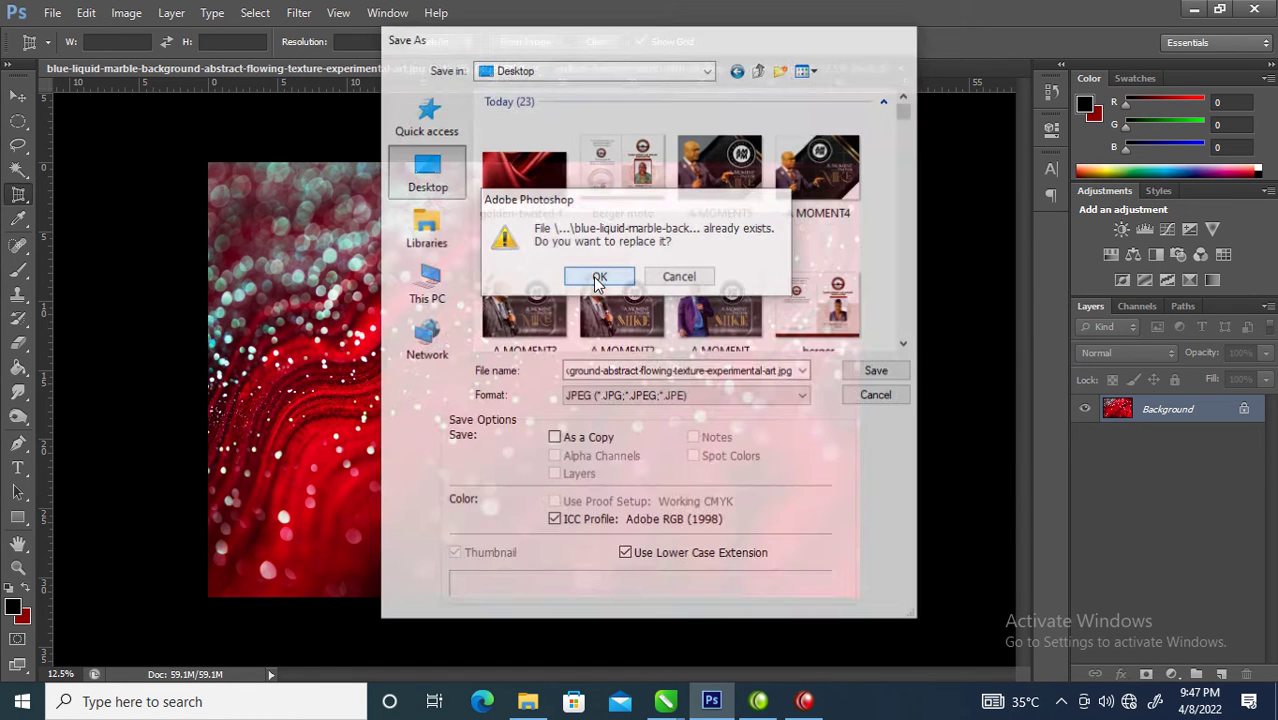
{"action": "left_click", "coordinate": [750, 173]}
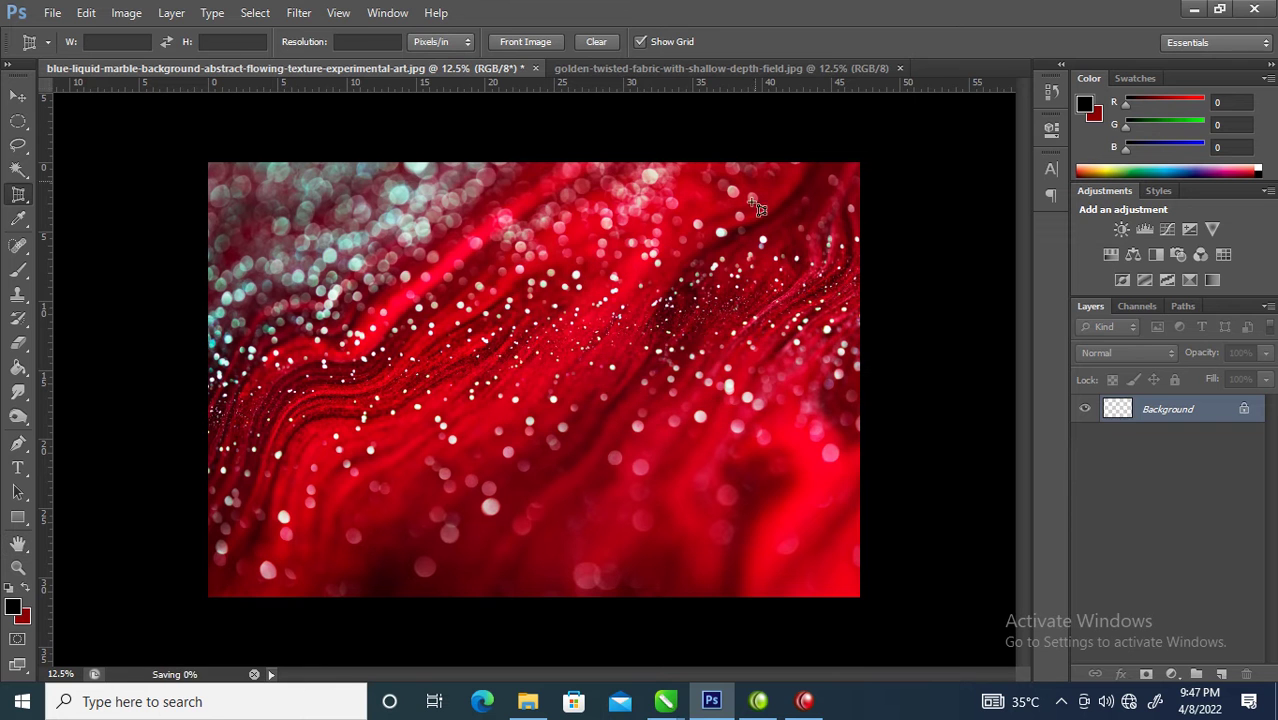
{"action": "left_click", "coordinate": [665, 701]}
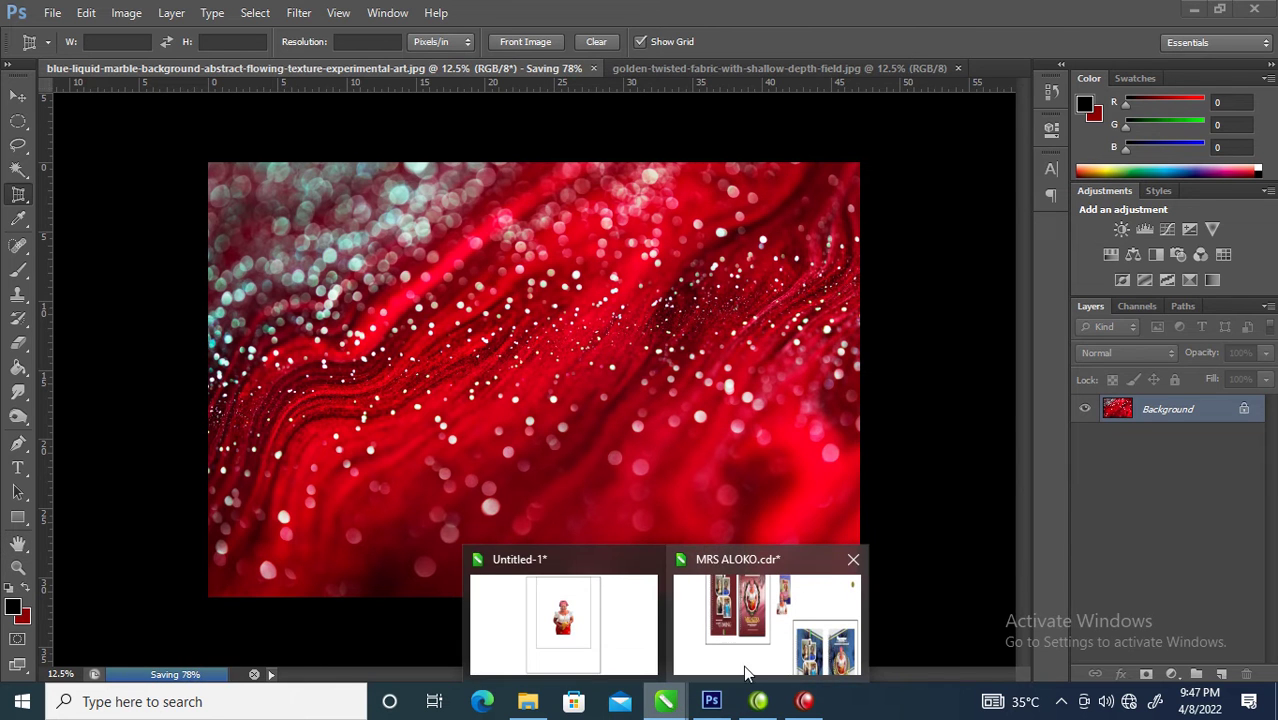
Step: Open the Import dialog in Untitled-1 from the canvas's right-click menu
{"action": "left_click", "coordinate": [491, 618]}
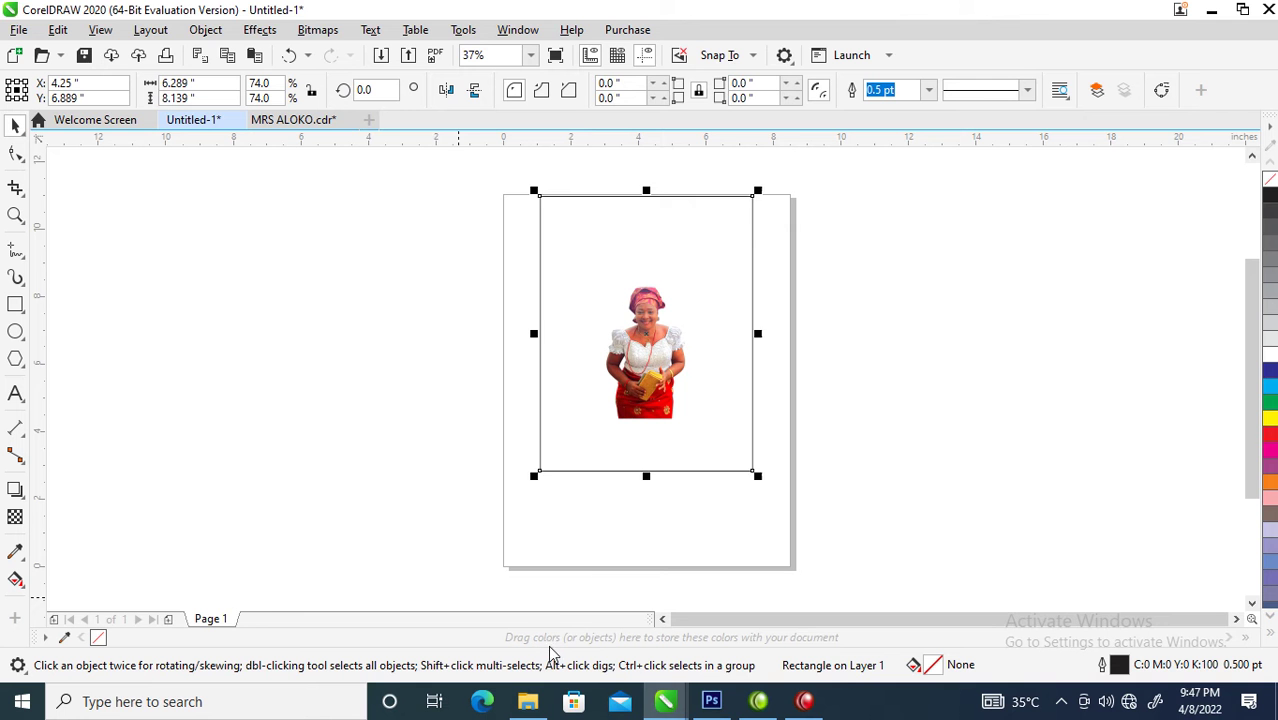
{"action": "right_click", "coordinate": [309, 267]}
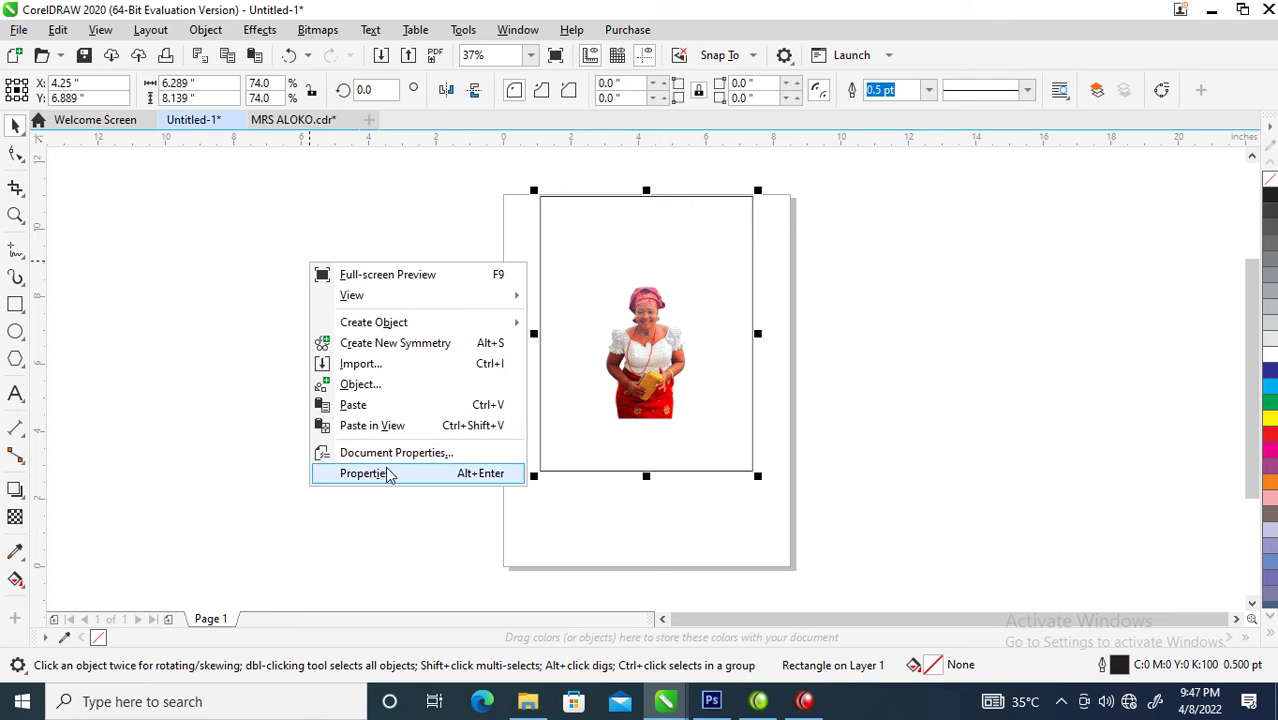
{"action": "left_click", "coordinate": [362, 364]}
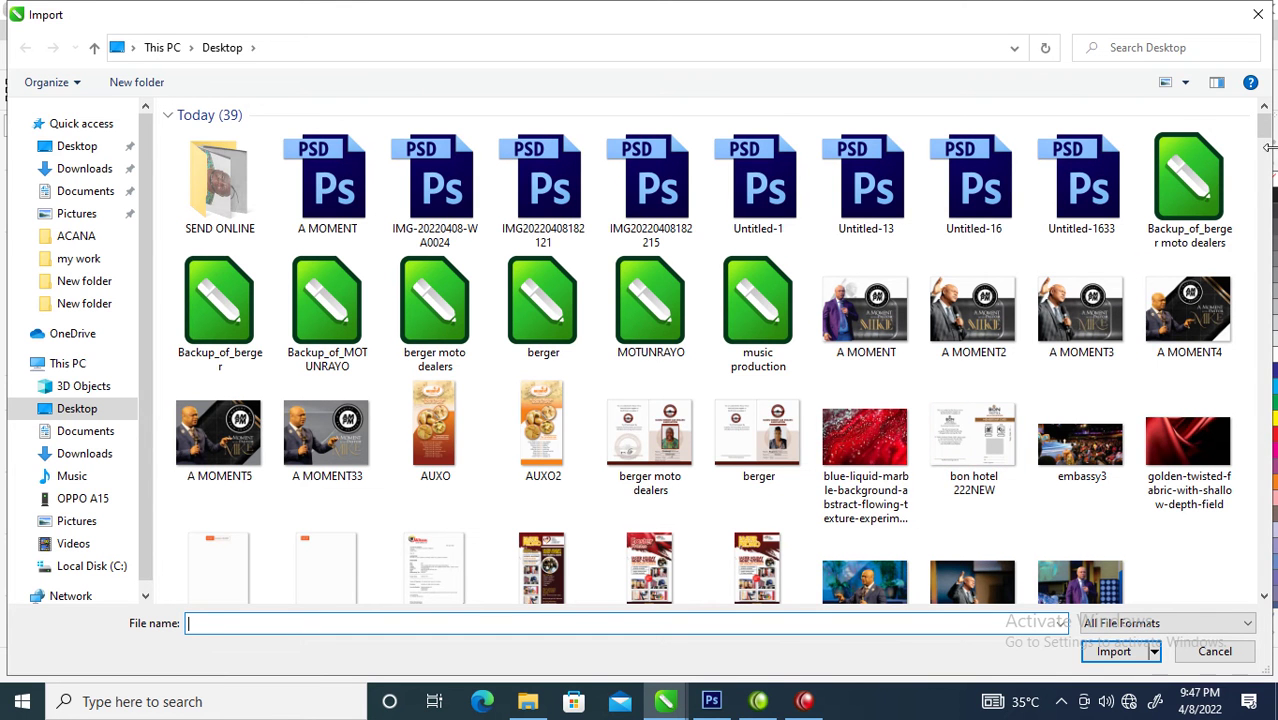
{"action": "left_click_drag", "start_coordinate": [1263, 125], "coordinate": [1265, 175]}
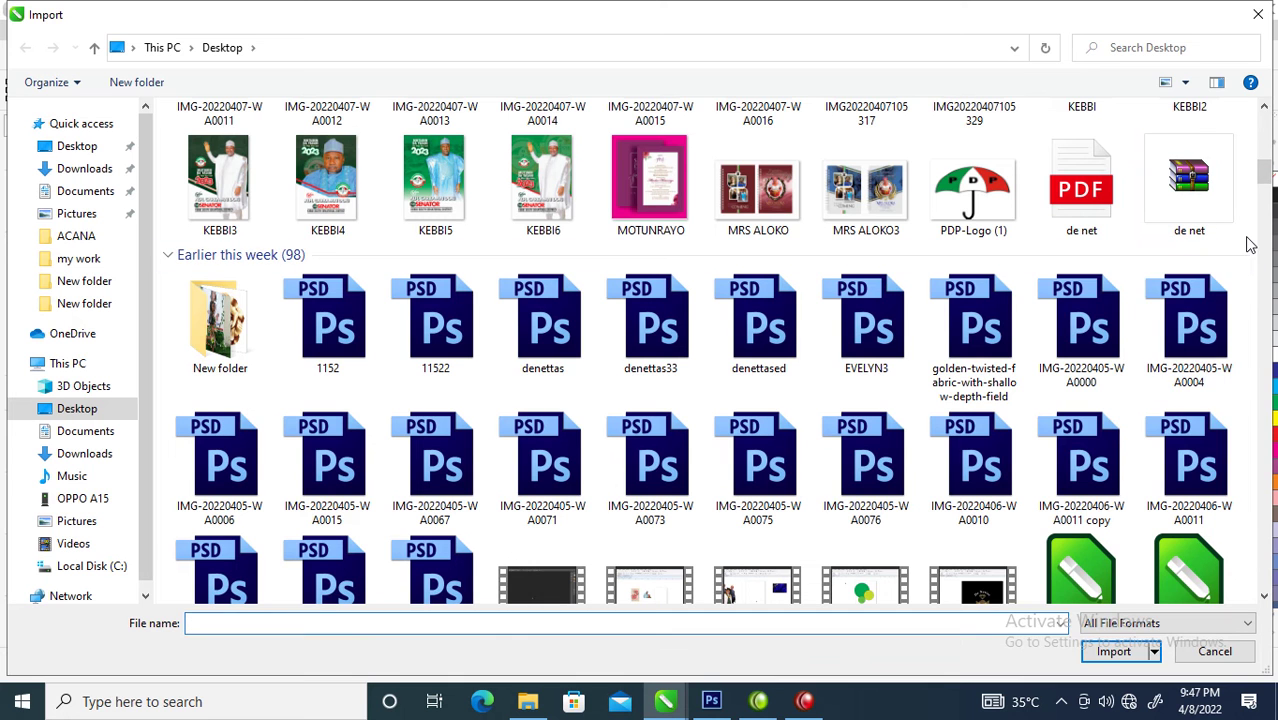
Step: Group the Desktop file list by Date modified so today's files appear first
{"action": "right_click", "coordinate": [1262, 316]}
{"action": "mouse_move", "coordinate": [1174, 292]}
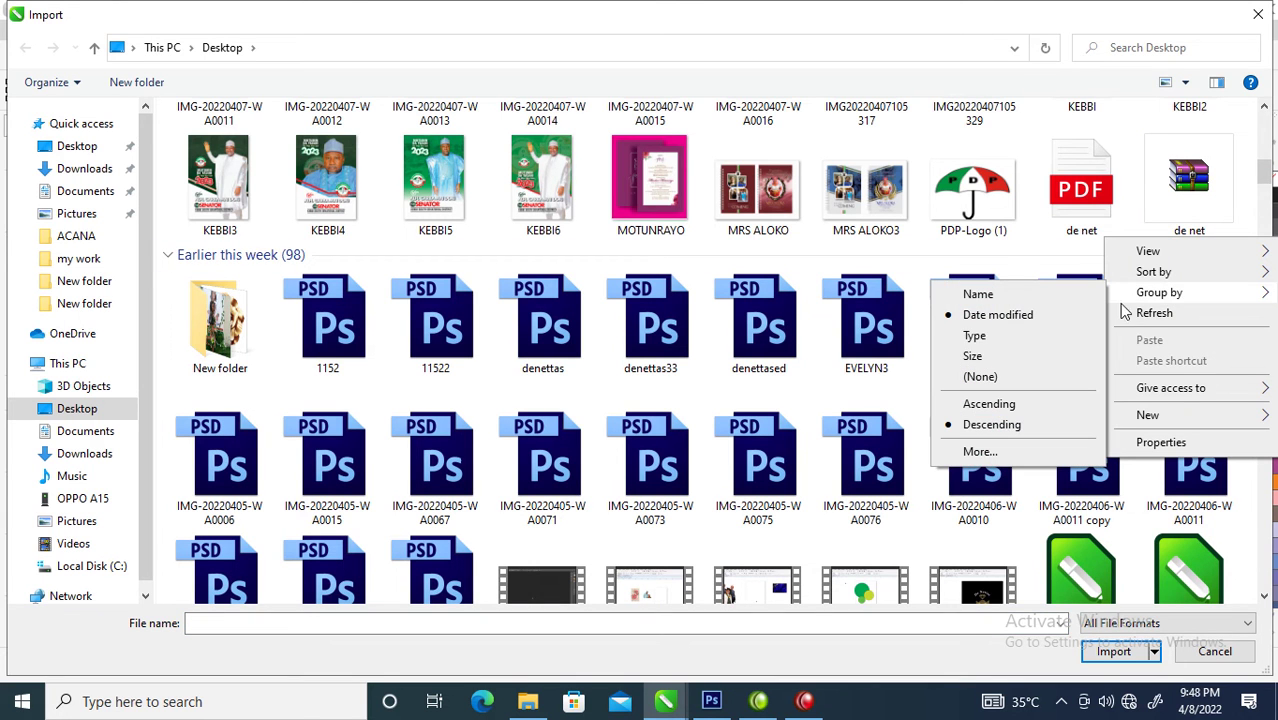
{"action": "left_click", "coordinate": [978, 425]}
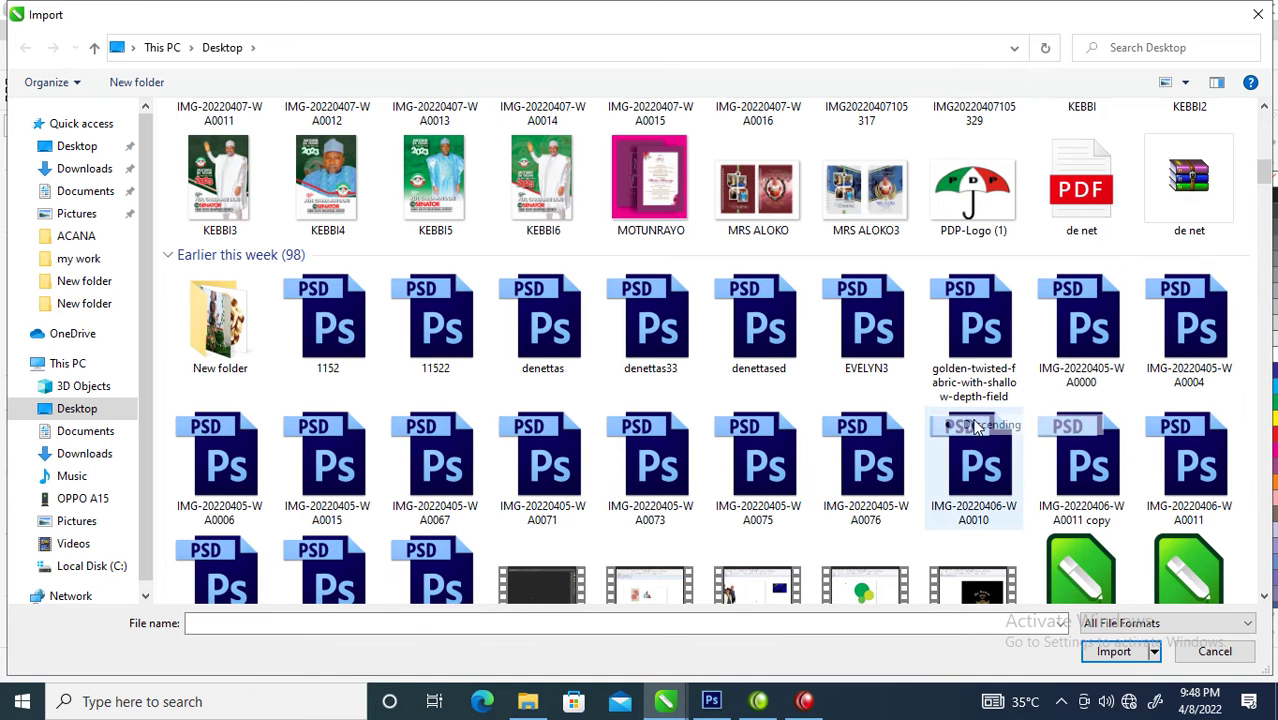
{"action": "right_click", "coordinate": [1253, 337]}
{"action": "mouse_move", "coordinate": [1159, 385]}
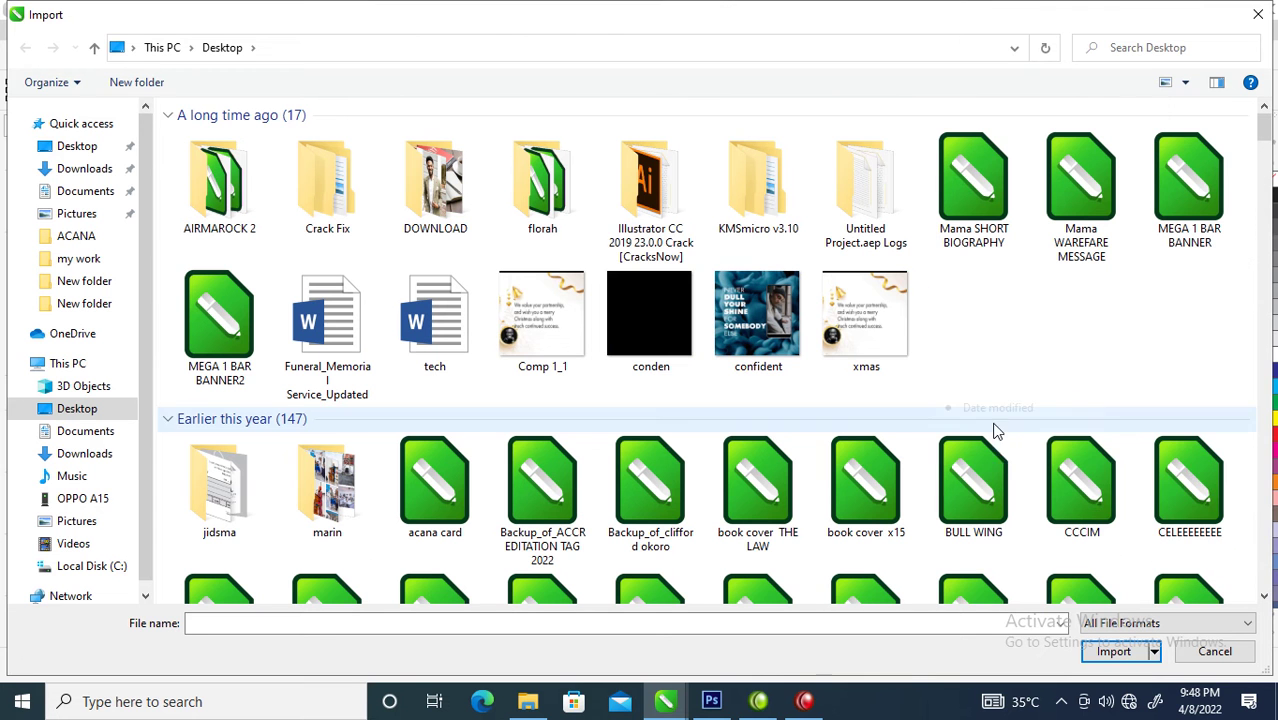
{"action": "right_click", "coordinate": [1097, 338]}
{"action": "mouse_move", "coordinate": [1190, 393]}
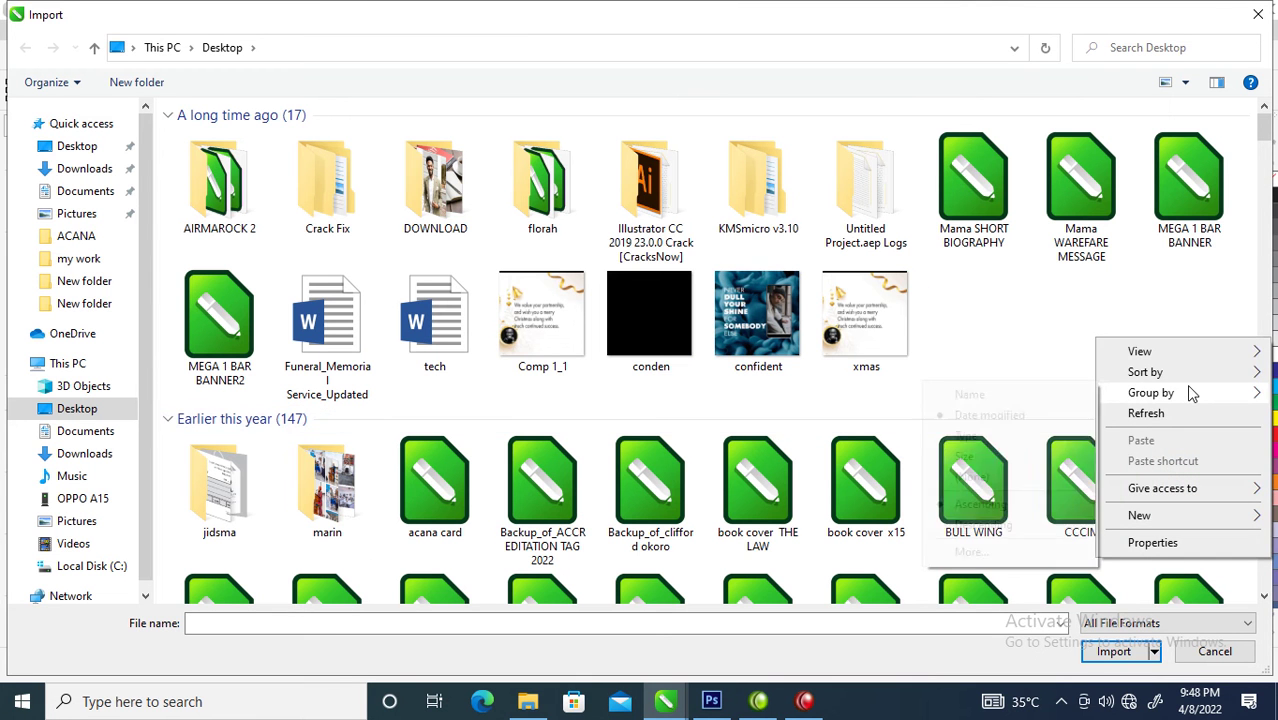
{"action": "left_click", "coordinate": [967, 416]}
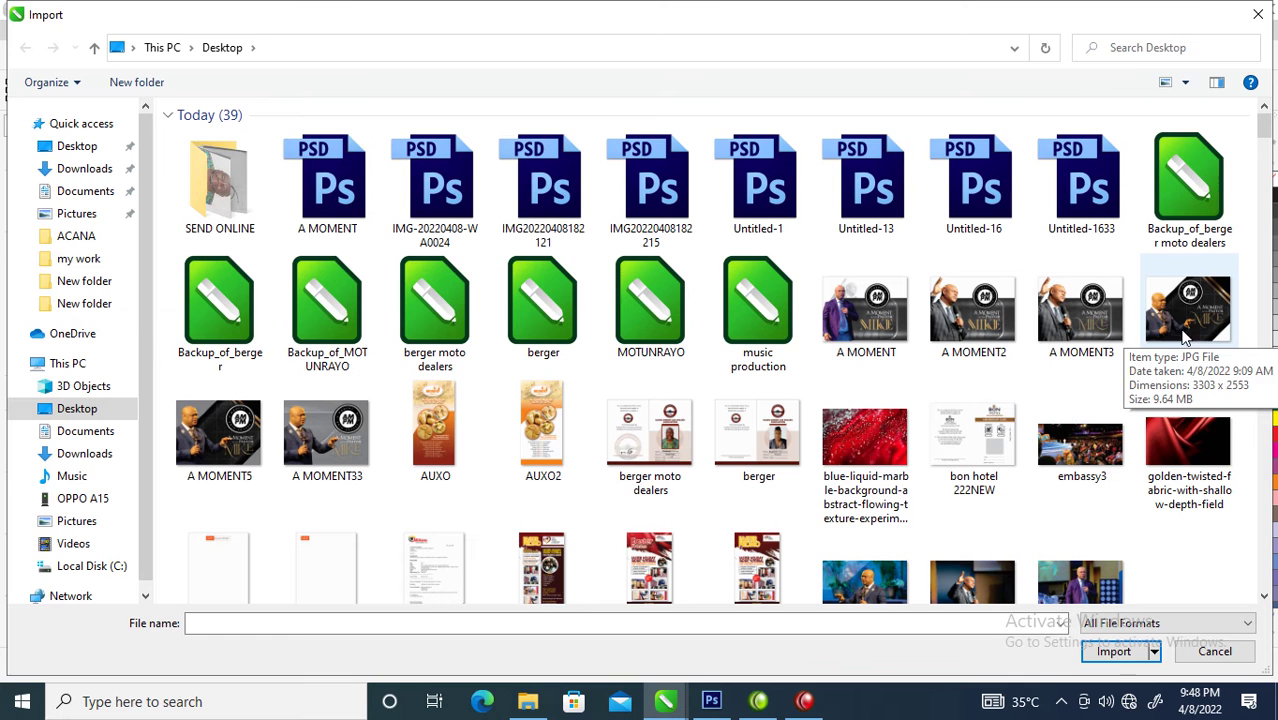
{"action": "left_click", "coordinate": [1262, 165]}
{"action": "left_click_drag", "start_coordinate": [1262, 165], "coordinate": [1244, 272]}
{"action": "scroll", "coordinate": [1244, 272], "scroll_direction": "down", "scroll_amount": 2}
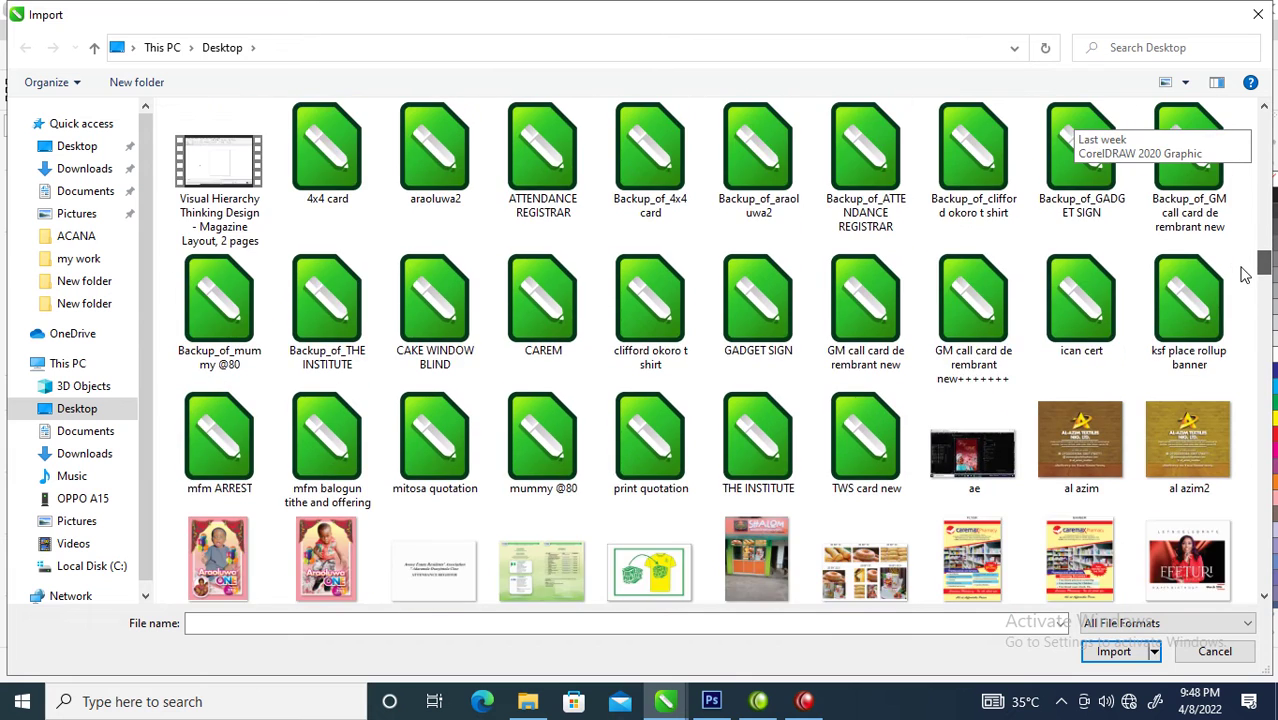
{"action": "scroll", "coordinate": [1244, 272], "scroll_direction": "up", "scroll_amount": 15}
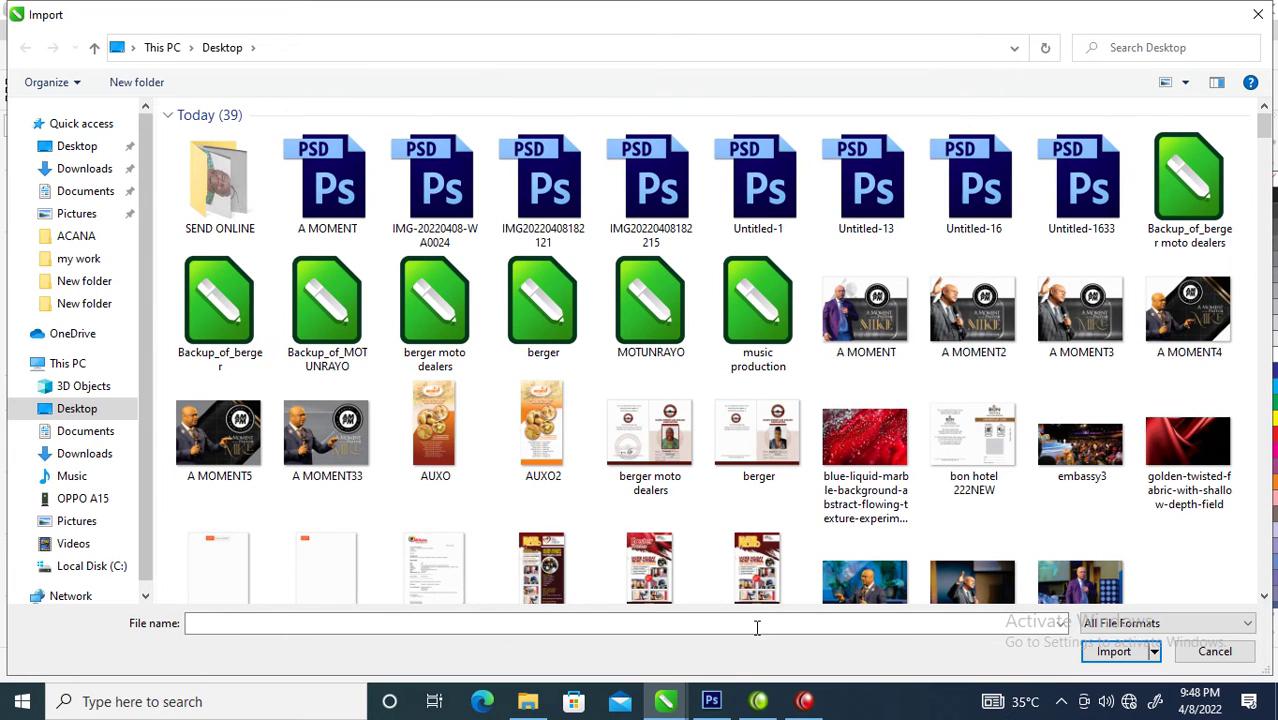
{"action": "left_click", "coordinate": [712, 702]}
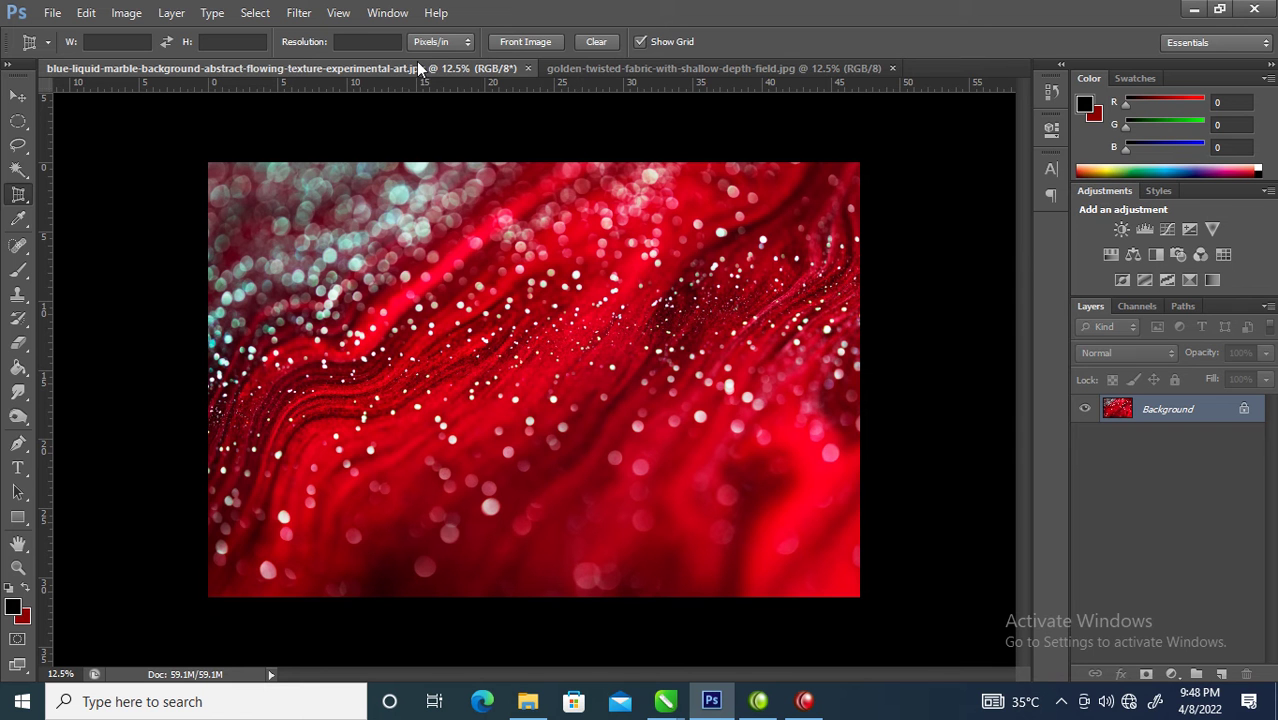
{"action": "left_click", "coordinate": [634, 70]}
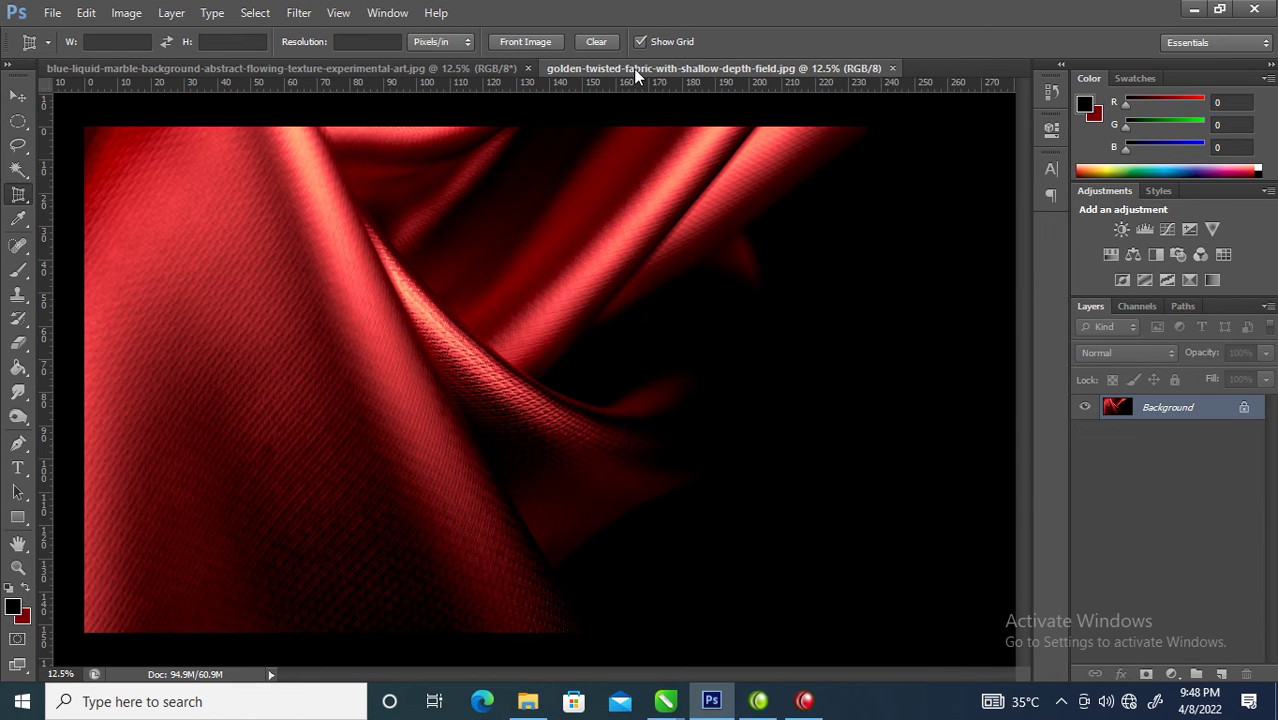
{"action": "key", "text": "ctrl+shift+s"}
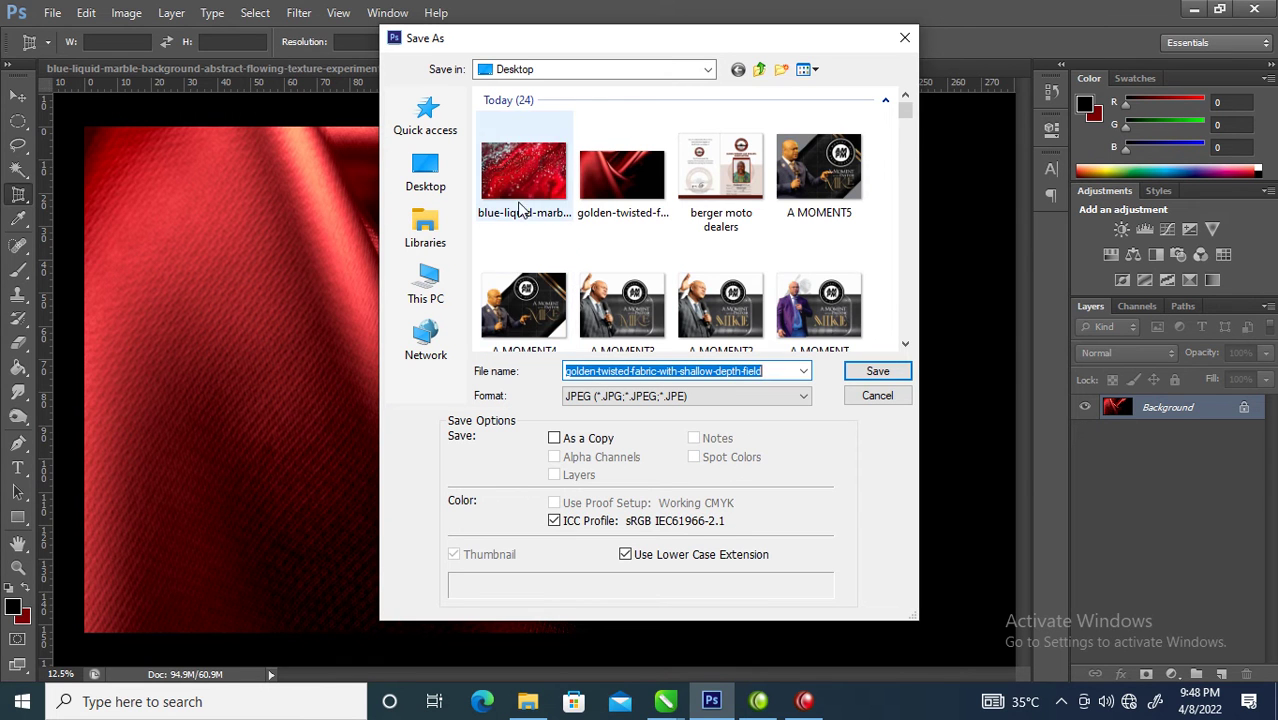
{"action": "mouse_move", "coordinate": [676, 706]}
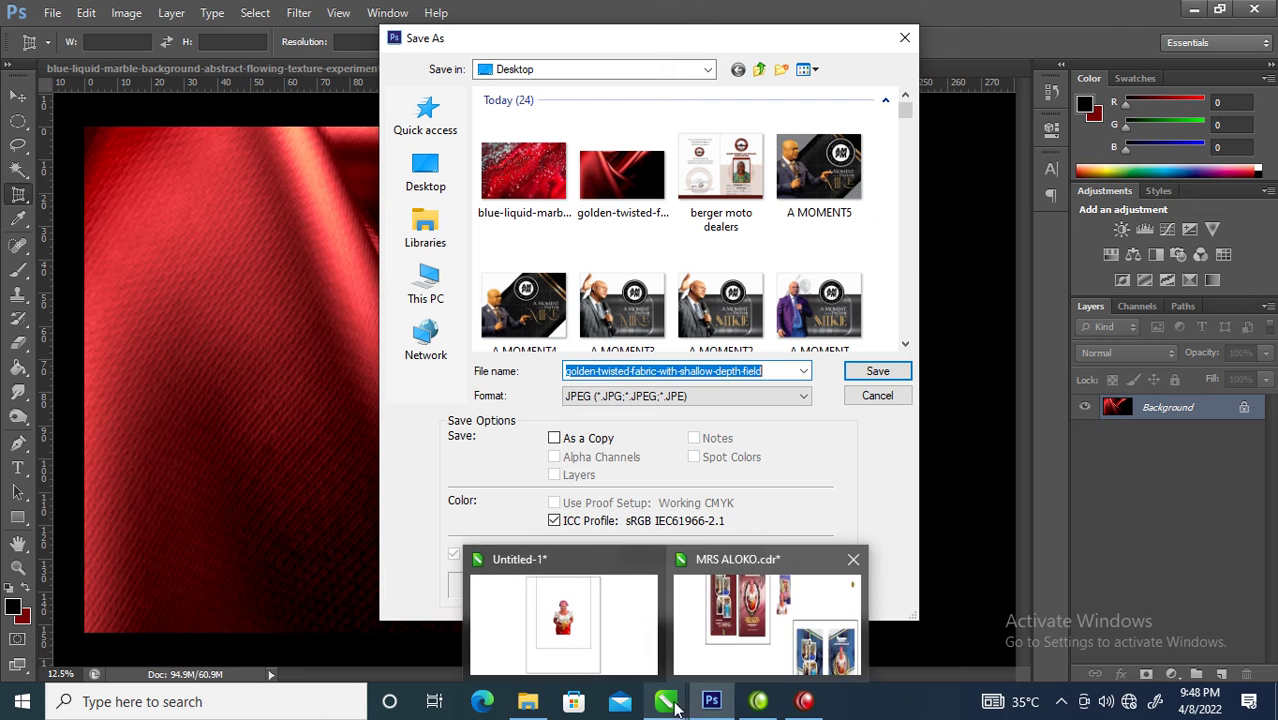
{"action": "left_click", "coordinate": [680, 704]}
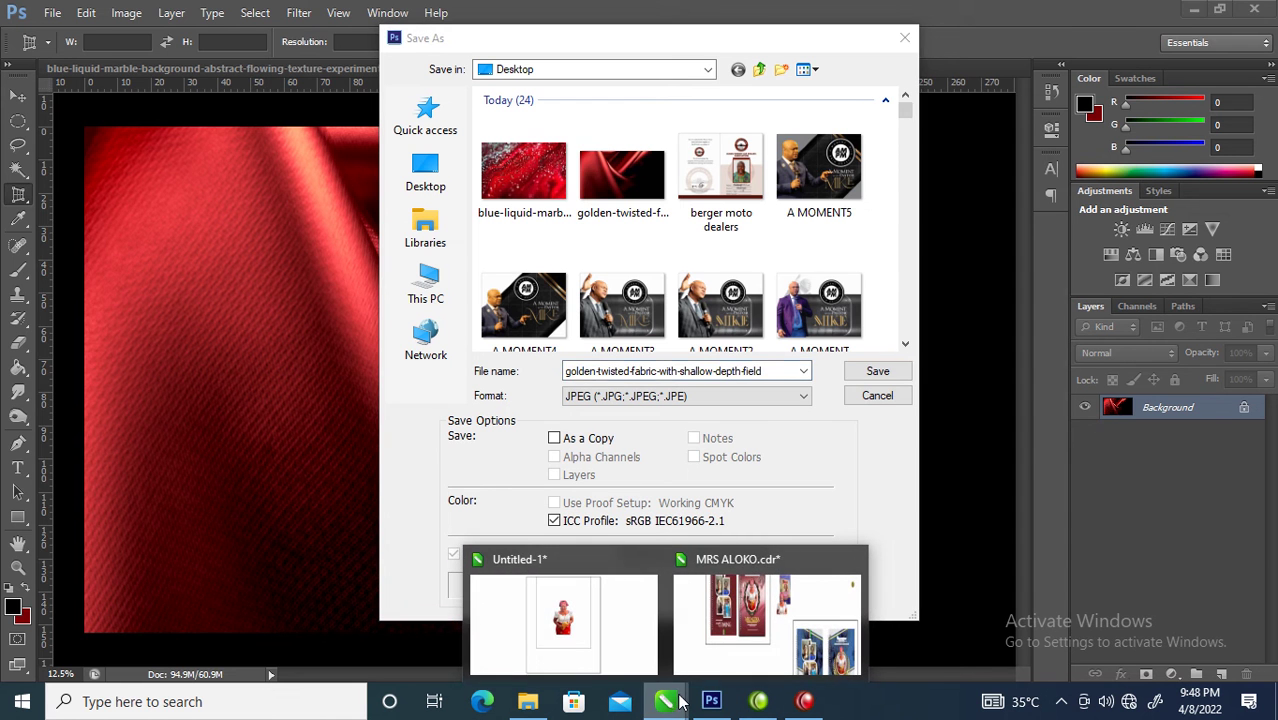
{"action": "left_click", "coordinate": [563, 620]}
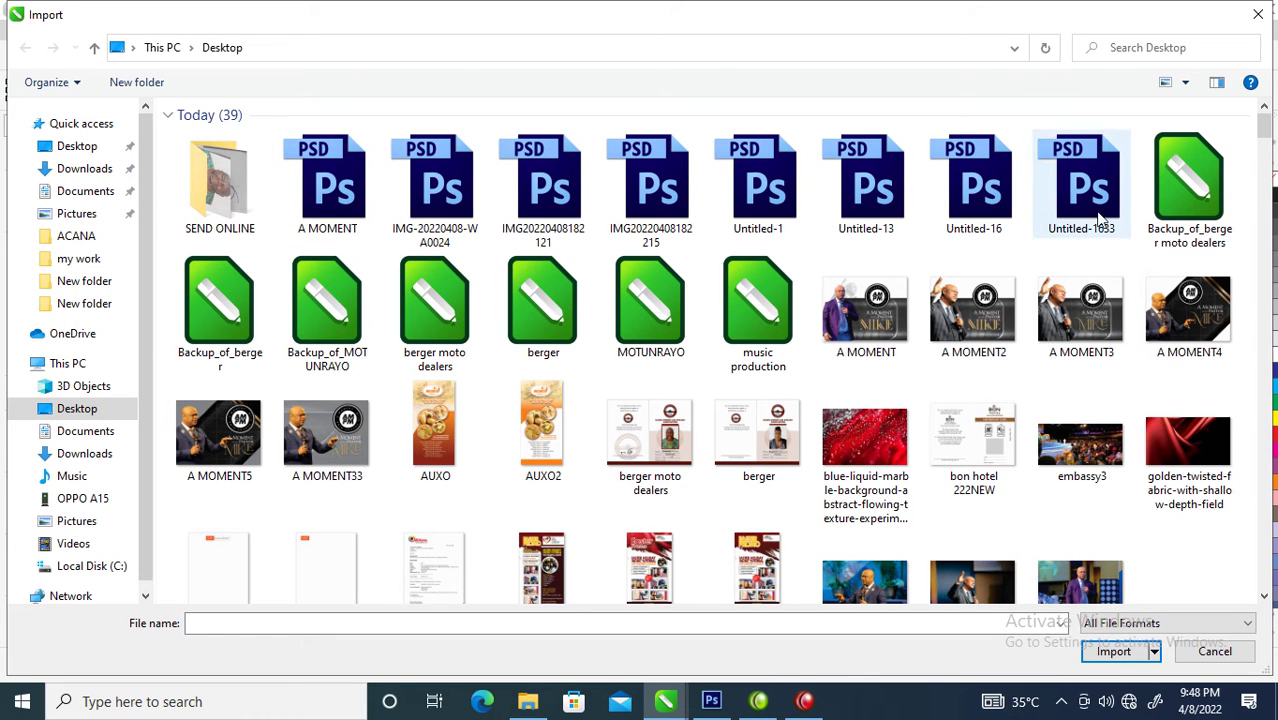
Step: Import the recoloured golden-twisted-fabric and blue-liquid-marble images and place the marble on the canvas
{"action": "left_click", "coordinate": [1212, 442]}
{"action": "left_click", "coordinate": [818, 440], "text": "ctrl"}
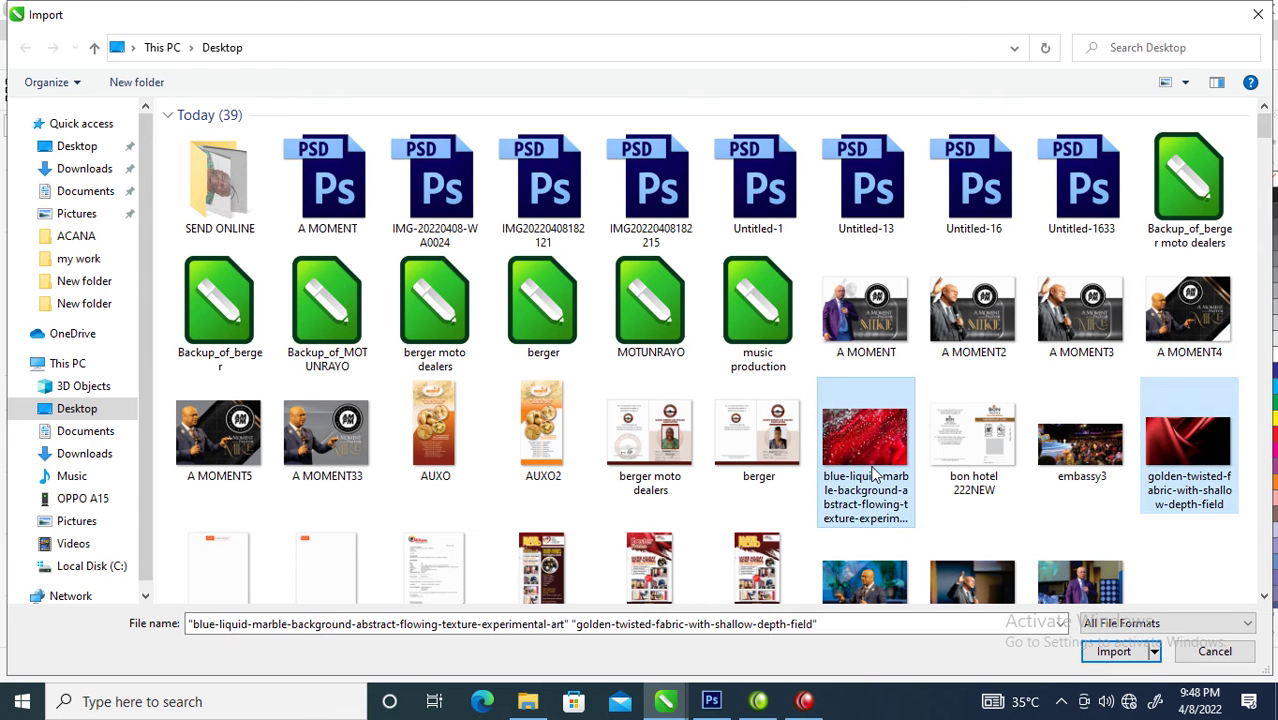
{"action": "left_click", "coordinate": [1116, 651]}
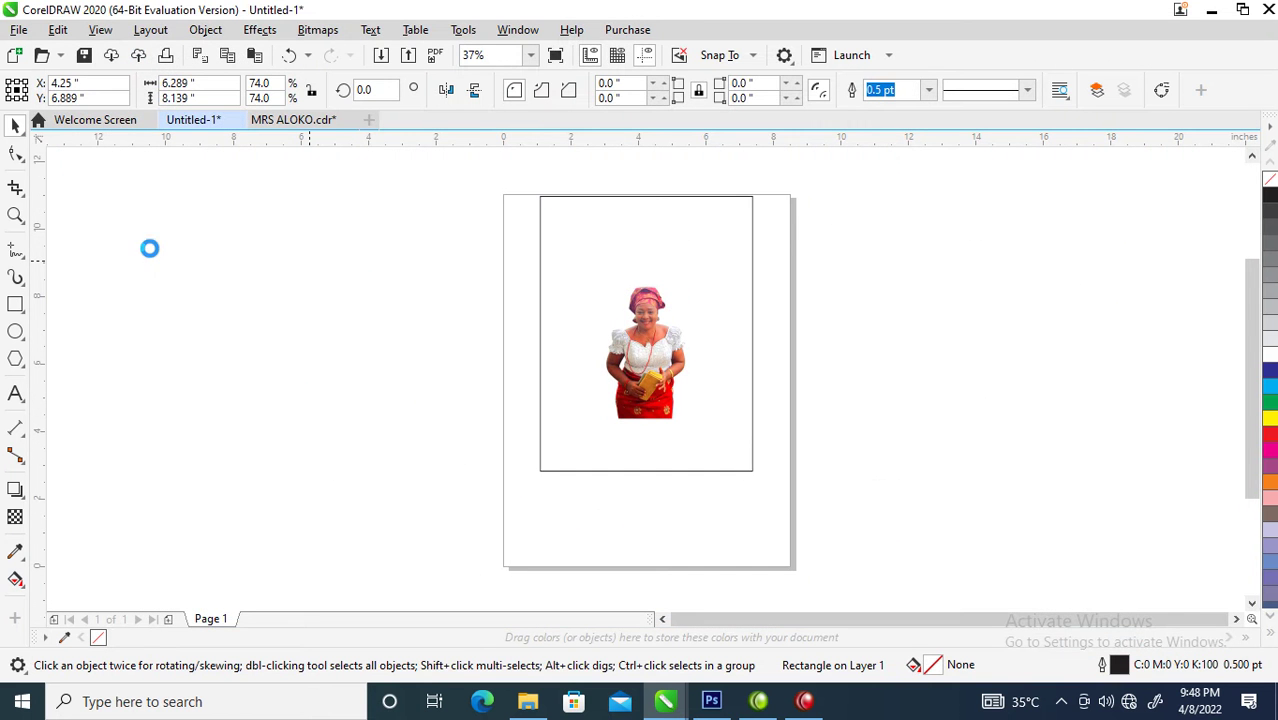
{"action": "left_click", "coordinate": [170, 192]}
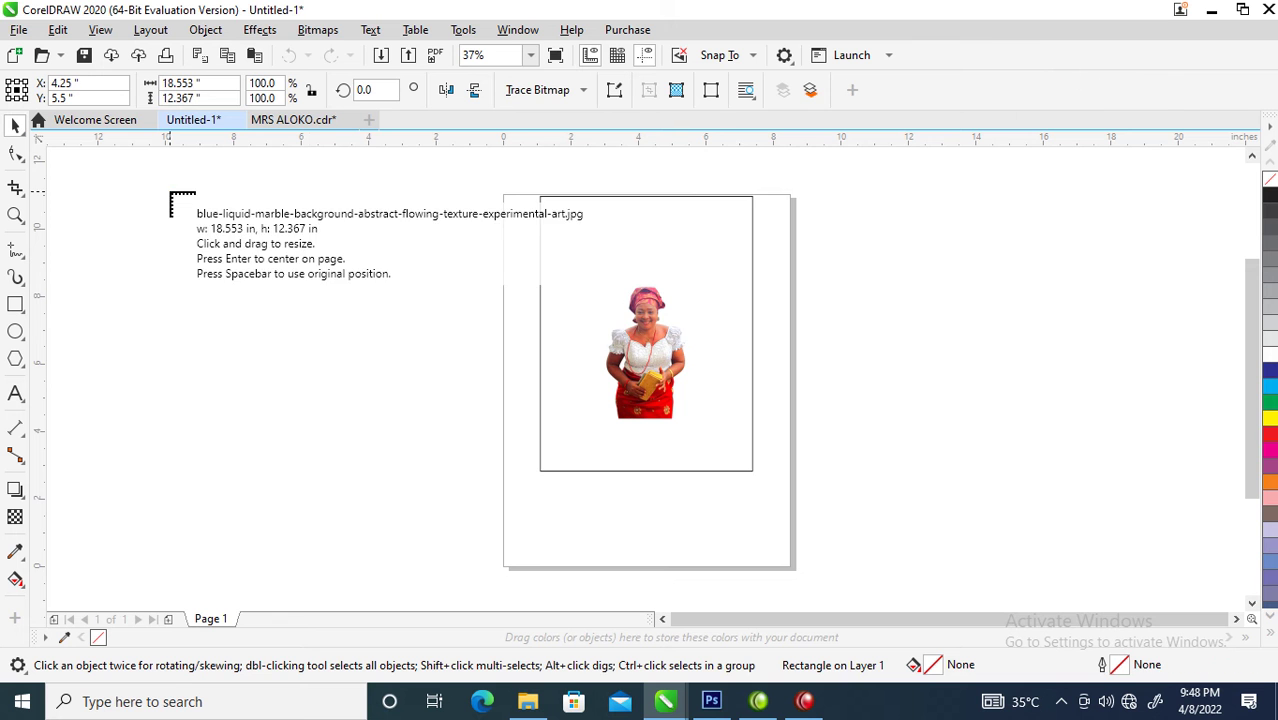
{"action": "left_click_drag", "start_coordinate": [171, 190], "coordinate": [642, 500]}
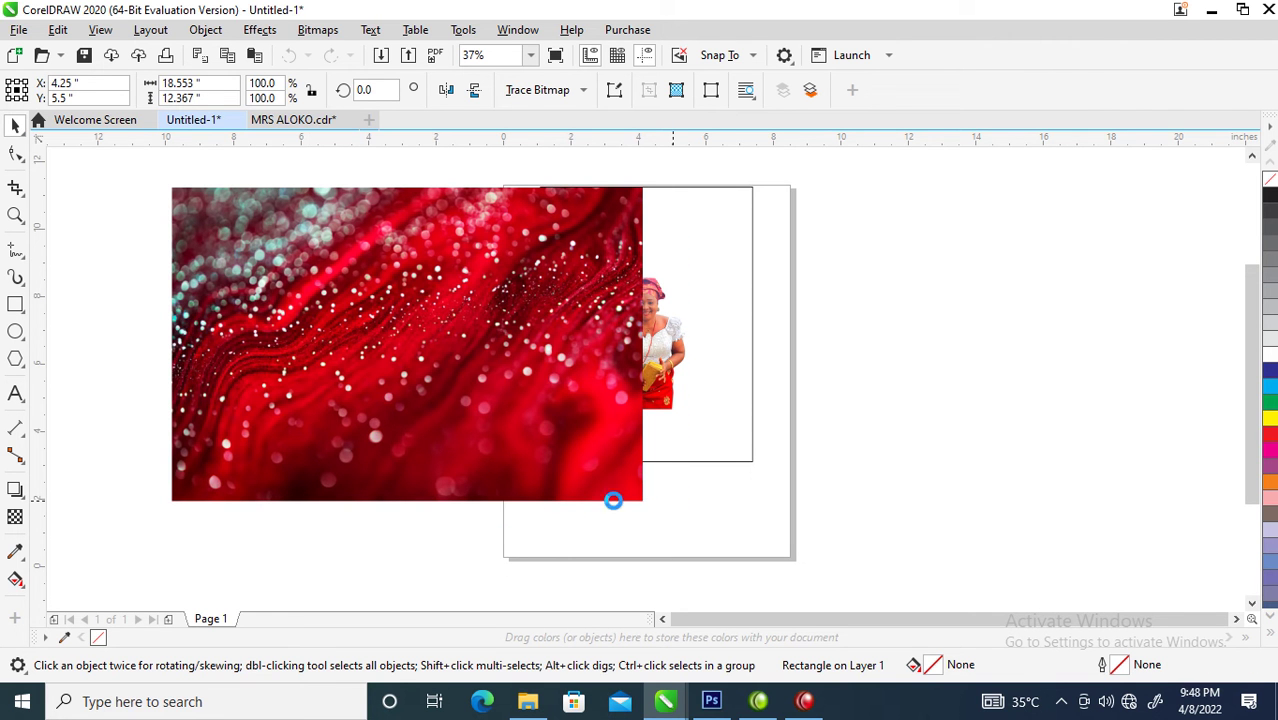
Step: Arrange the fabric and marble images beside the page and drag the fabric onto the photo frame
{"action": "left_click", "coordinate": [576, 434]}
{"action": "left_click_drag", "start_coordinate": [308, 343], "coordinate": [960, 260]}
{"action": "left_click_drag", "start_coordinate": [591, 286], "coordinate": [295, 248]}
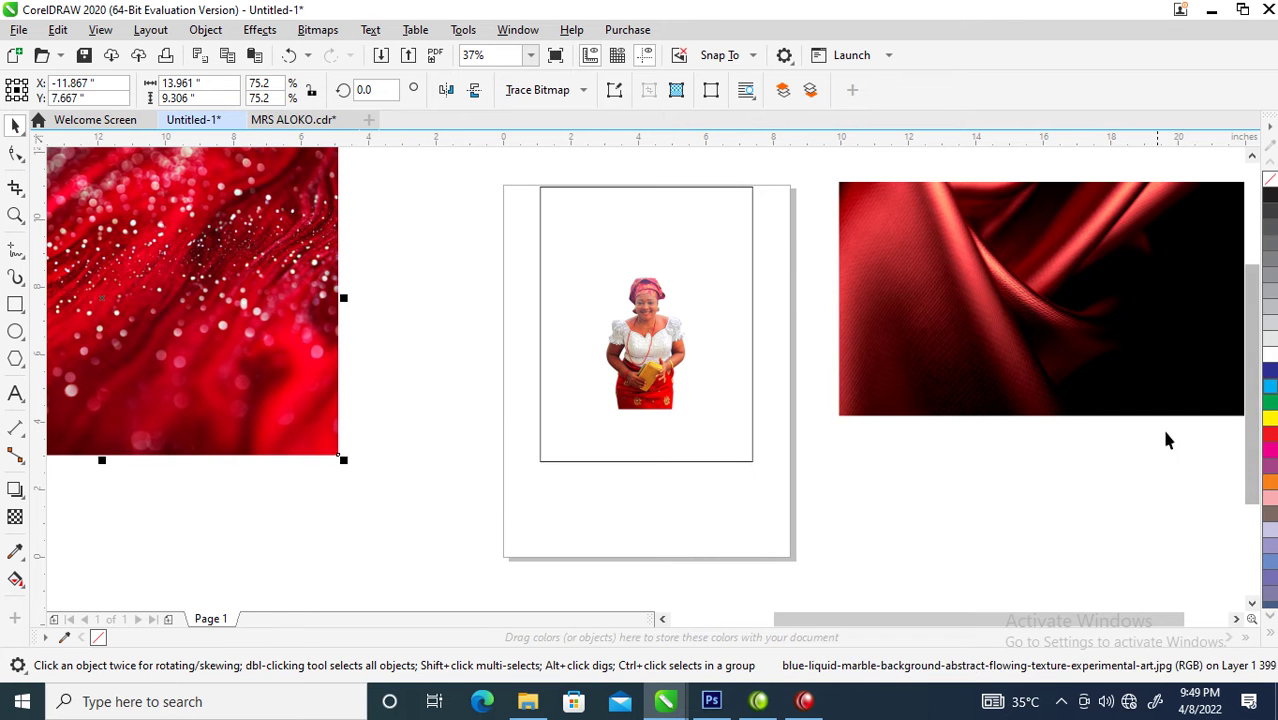
{"action": "left_click_drag", "start_coordinate": [1164, 439], "coordinate": [1004, 414]}
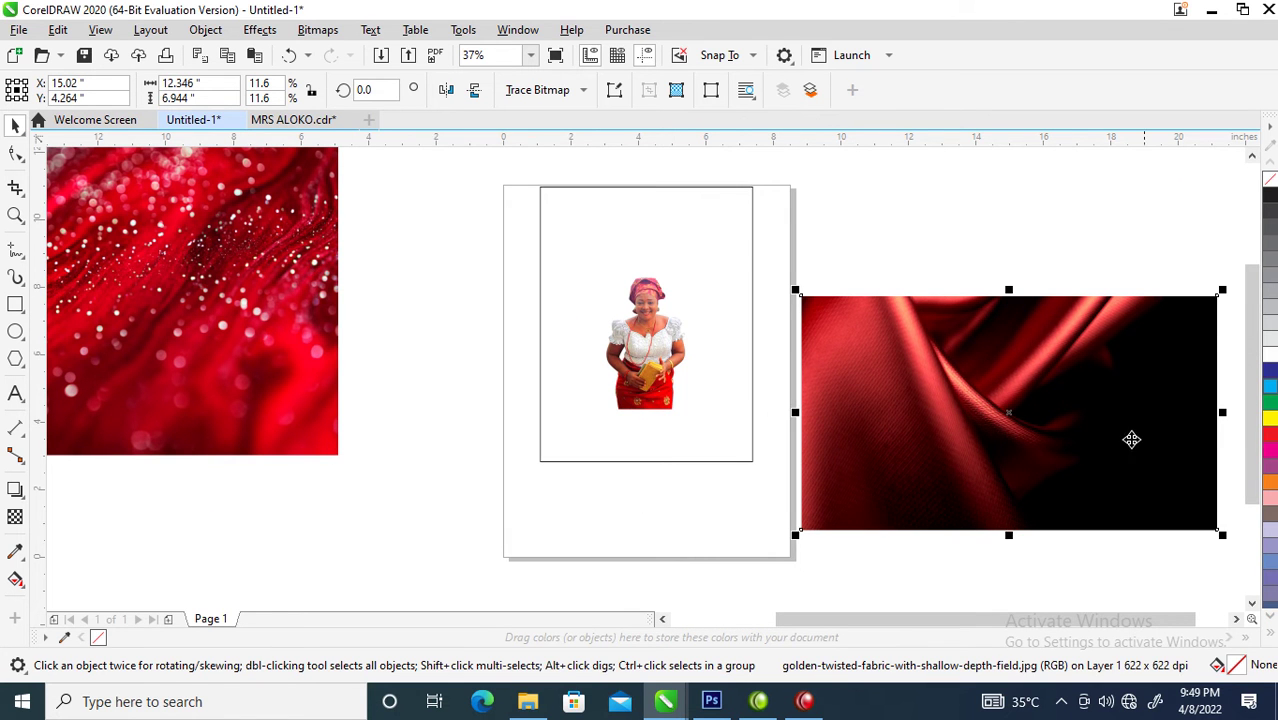
{"action": "left_click_drag", "start_coordinate": [1130, 436], "coordinate": [616, 210]}
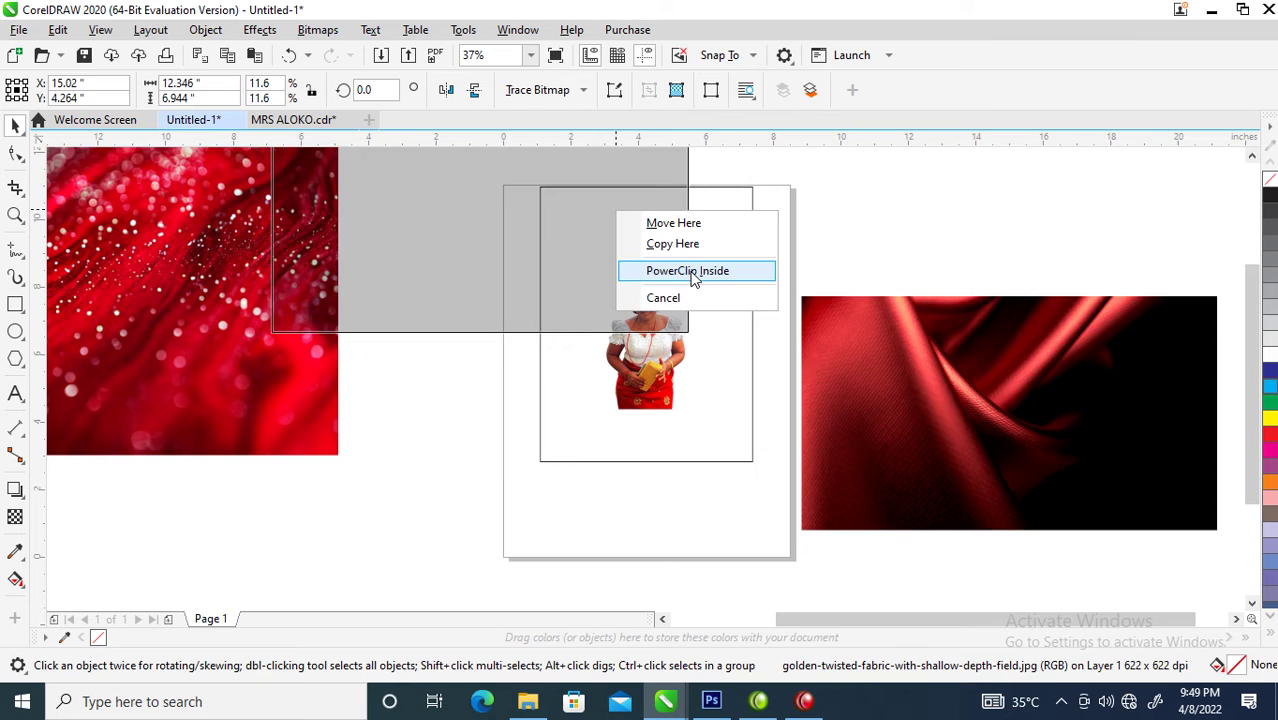
Step: PowerClip the red fabric inside the rectangle frame and enlarge it to fill the frame
{"action": "left_click", "coordinate": [693, 272]}
{"action": "left_click", "coordinate": [610, 217], "text": "ctrl"}
{"action": "mouse_move", "coordinate": [819, 330]}
{"action": "left_mouse_down"}
{"action": "mouse_move", "coordinate": [807, 379]}
{"action": "mouse_move", "coordinate": [830, 308]}
{"action": "mouse_move", "coordinate": [844, 328]}
{"action": "left_mouse_up"}
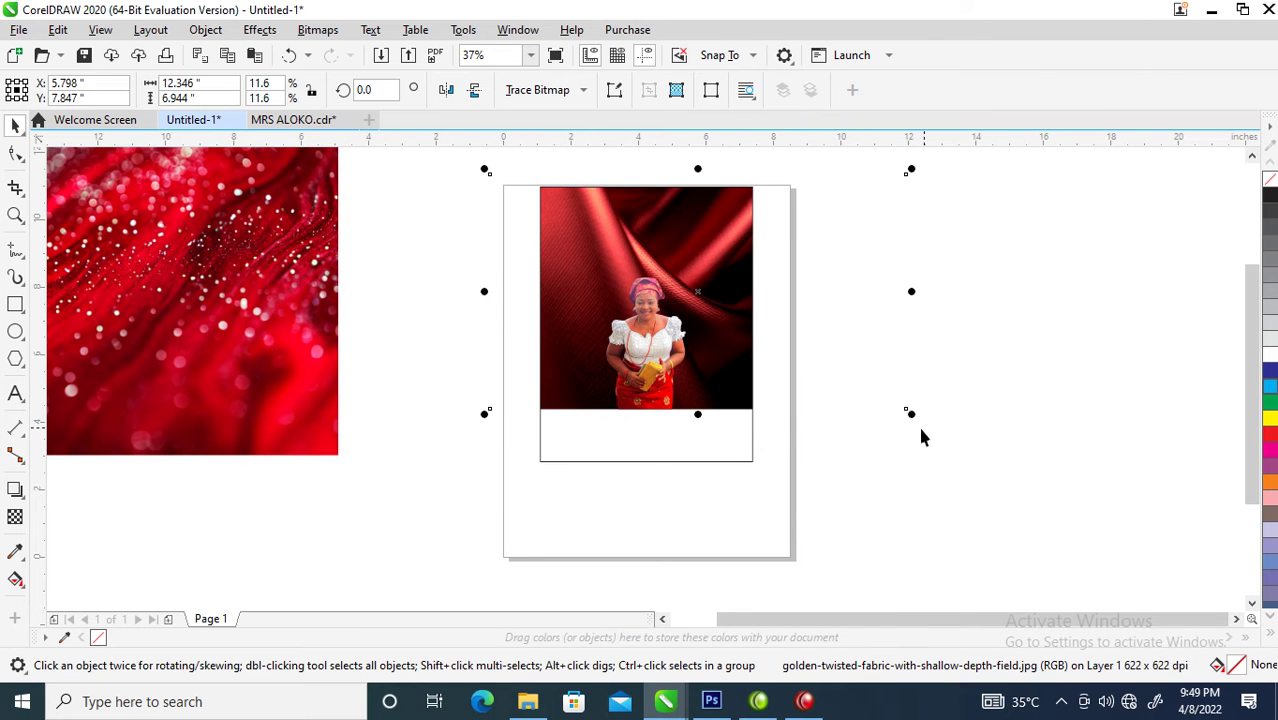
{"action": "left_click_drag", "start_coordinate": [911, 413], "coordinate": [1016, 512]}
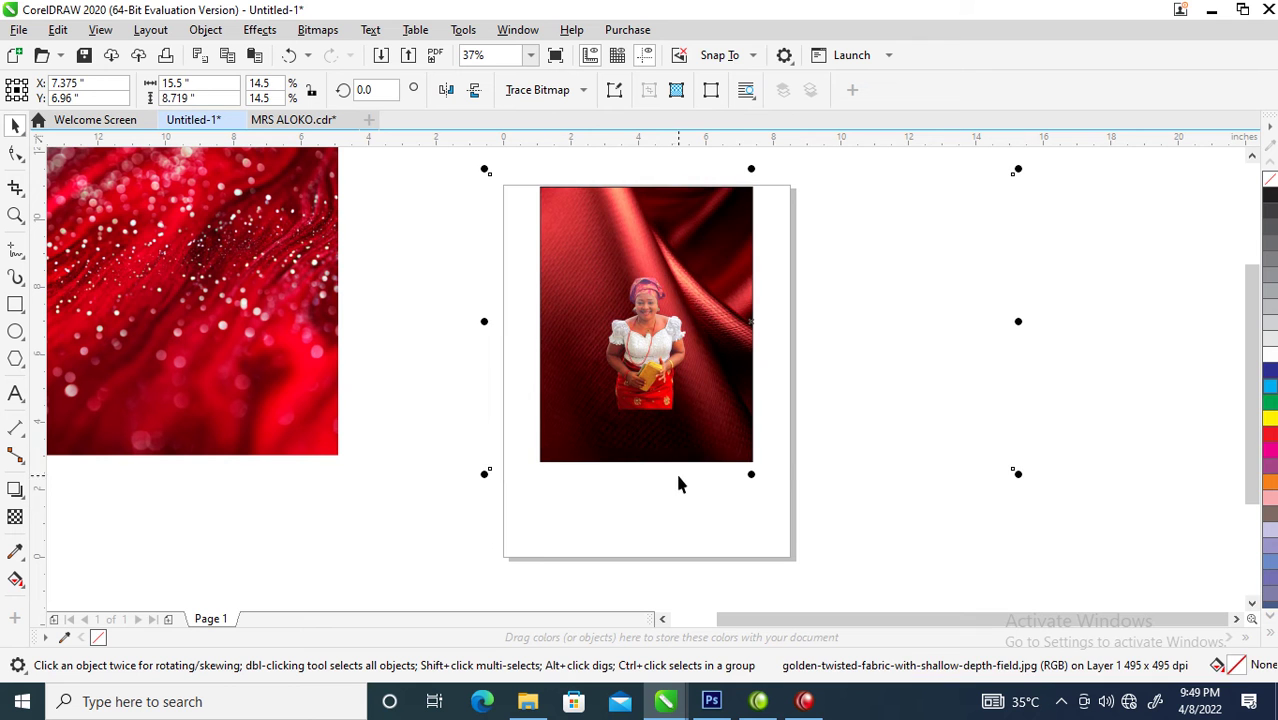
Step: Enlarge the woman's cutout to 47.6% and shift it down and right
{"action": "left_click", "coordinate": [669, 367]}
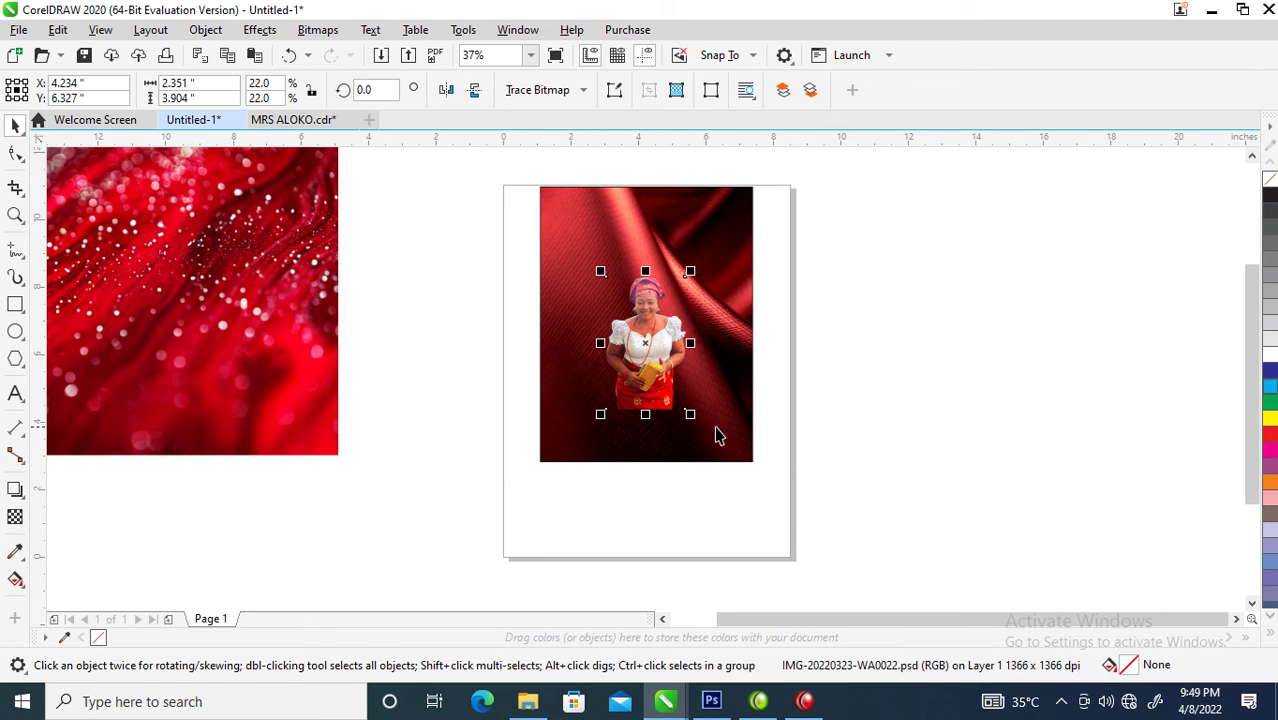
{"action": "left_click_drag", "start_coordinate": [694, 415], "coordinate": [740, 462]}
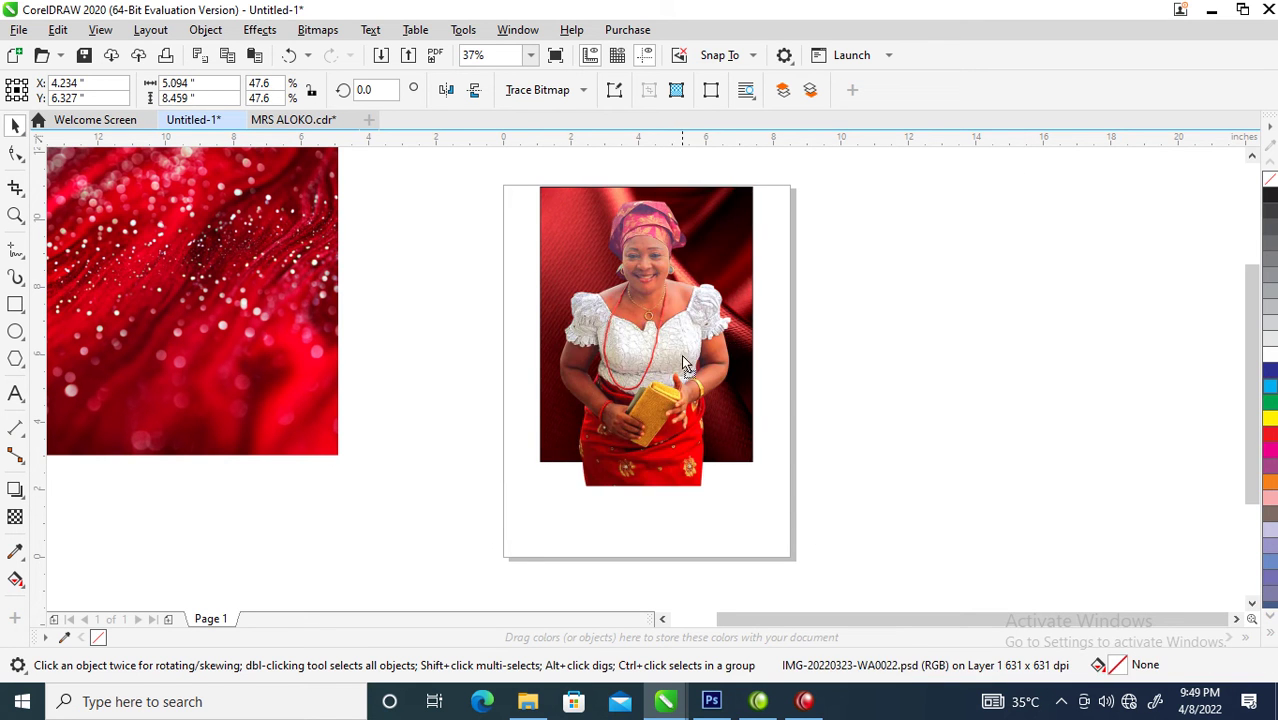
{"action": "left_click_drag", "start_coordinate": [677, 310], "coordinate": [734, 365]}
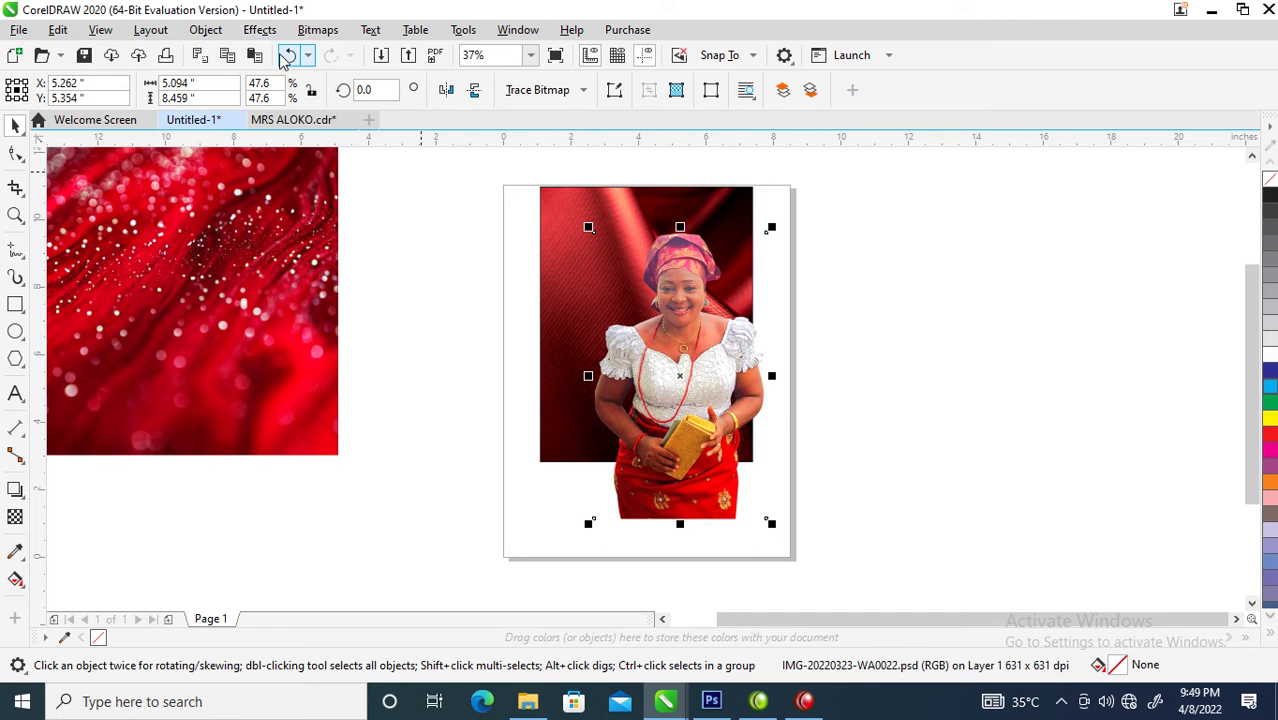
Step: Convert the woman's cutout to a 300 dpi CMYK bitmap
{"action": "left_click", "coordinate": [317, 29]}
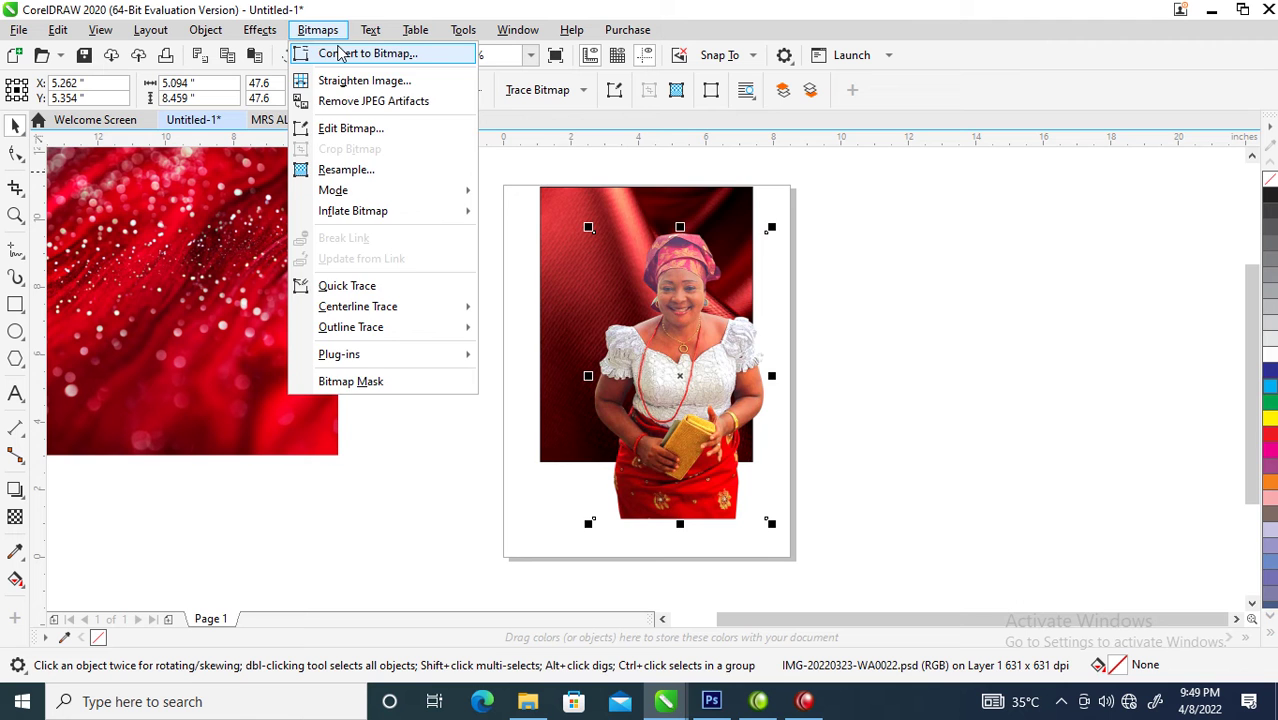
{"action": "left_click", "coordinate": [340, 55]}
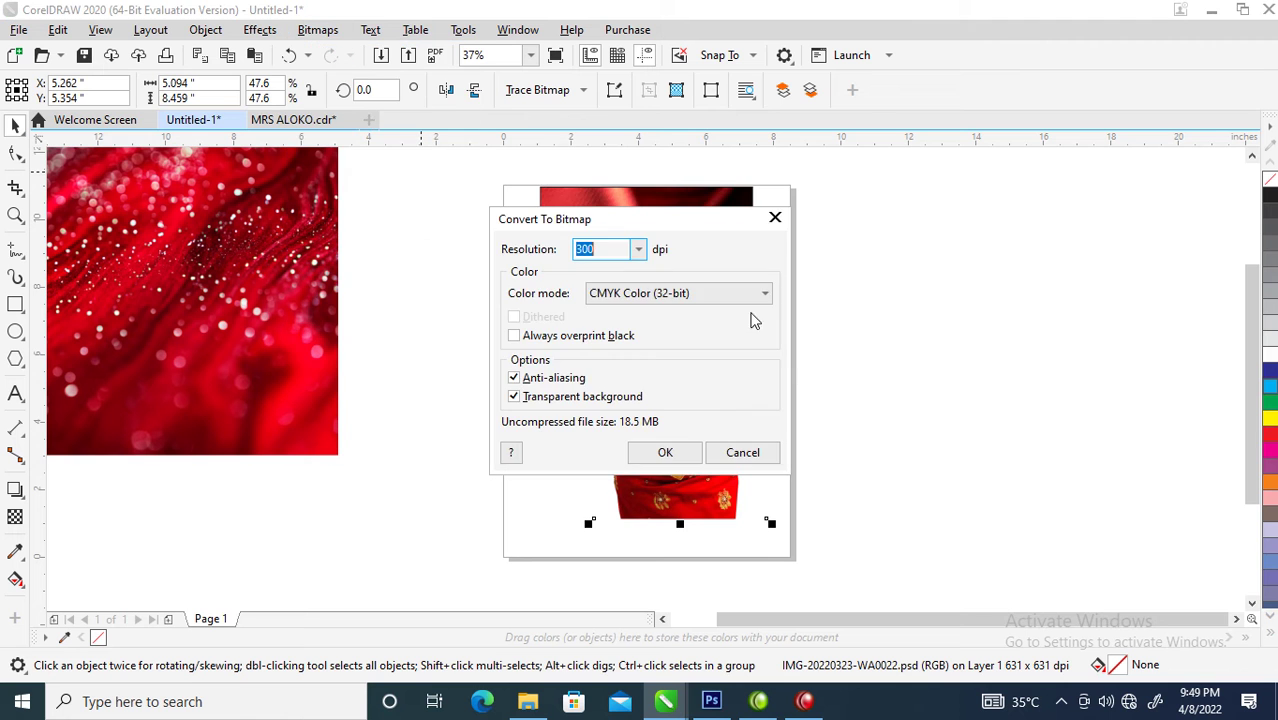
{"action": "left_click", "coordinate": [686, 455]}
Step: Brighten the woman with a Tone Curve raised to X 132, Y 191
{"action": "left_click", "coordinate": [259, 29]}
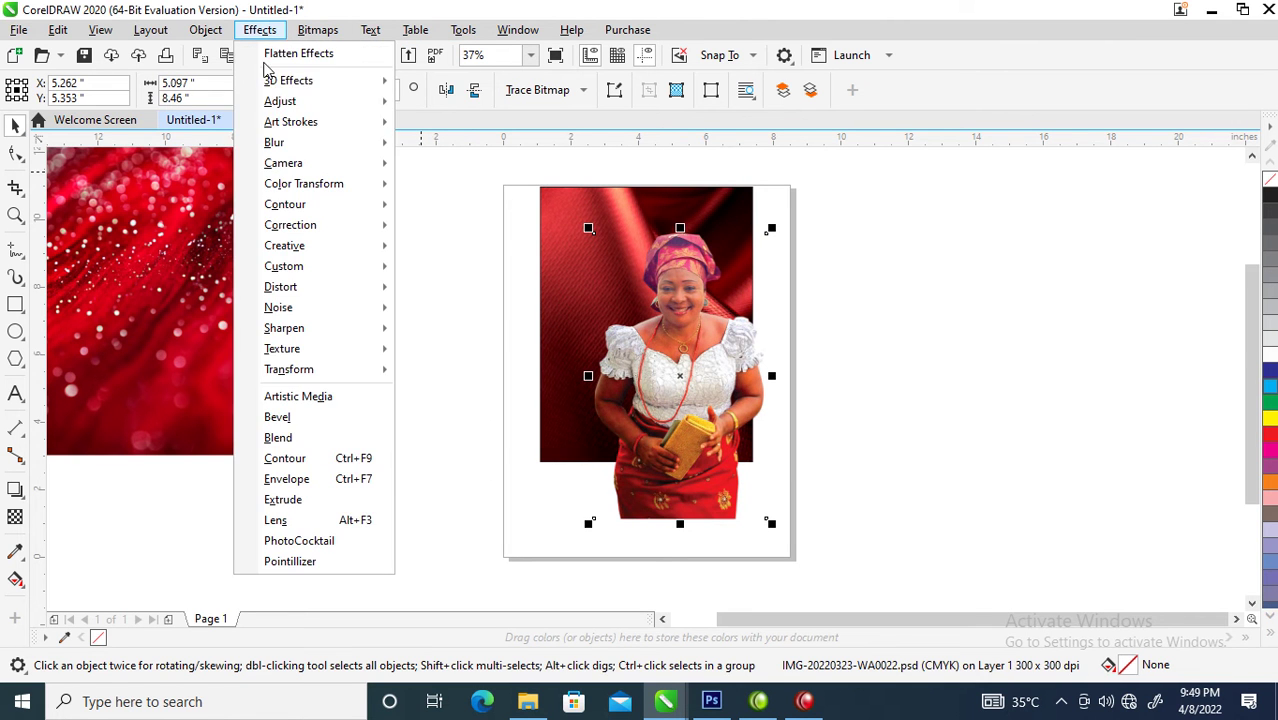
{"action": "mouse_move", "coordinate": [285, 101]}
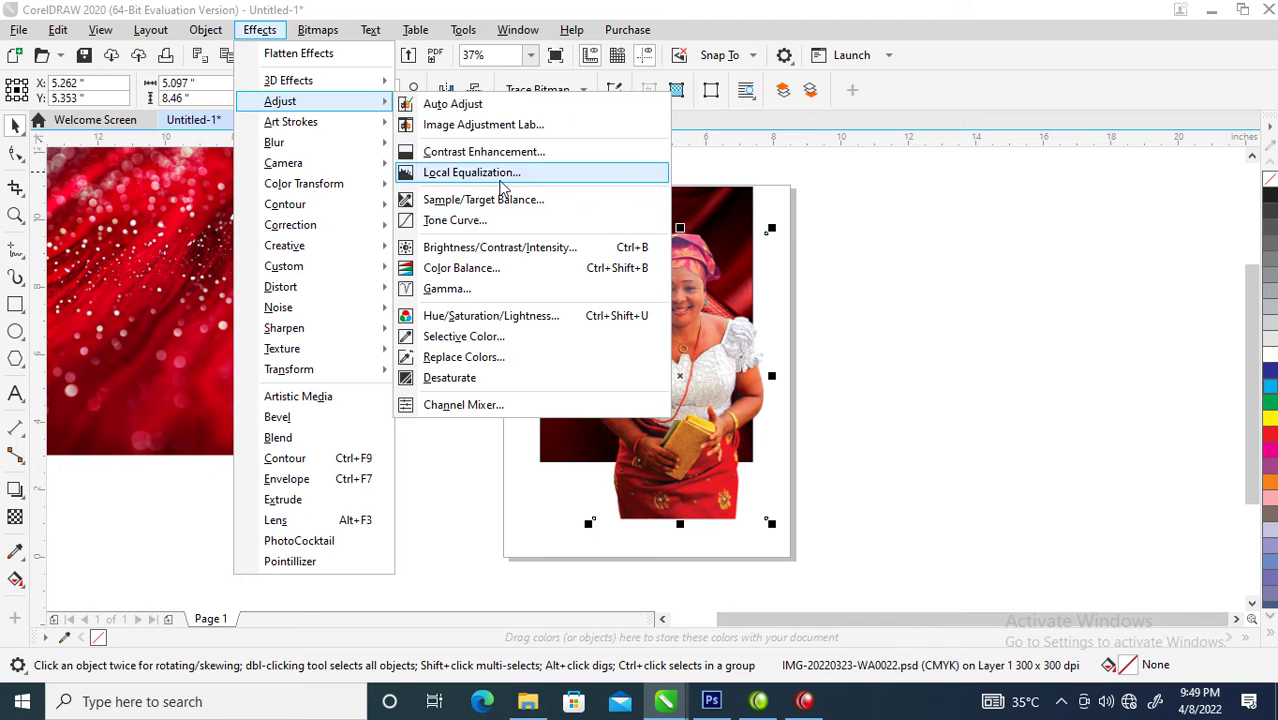
{"action": "left_click", "coordinate": [480, 222]}
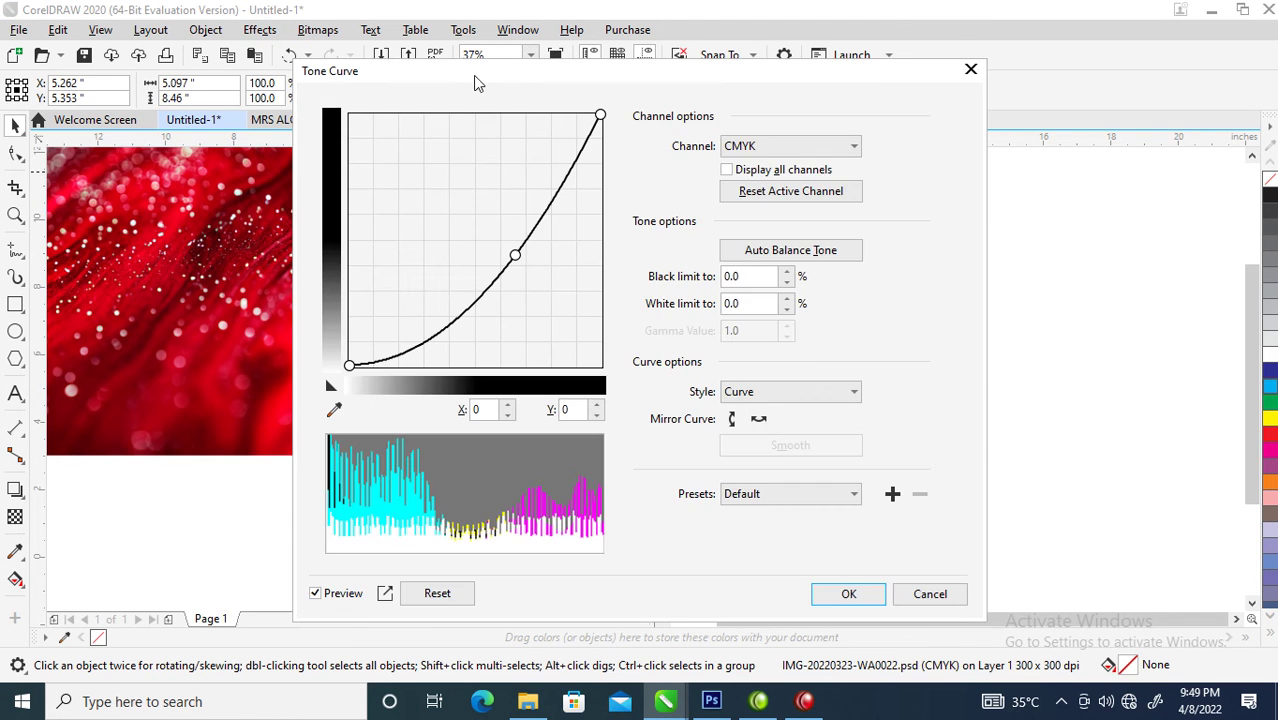
{"action": "left_click_drag", "start_coordinate": [474, 80], "coordinate": [926, 53]}
{"action": "left_click_drag", "start_coordinate": [968, 231], "coordinate": [930, 146]}
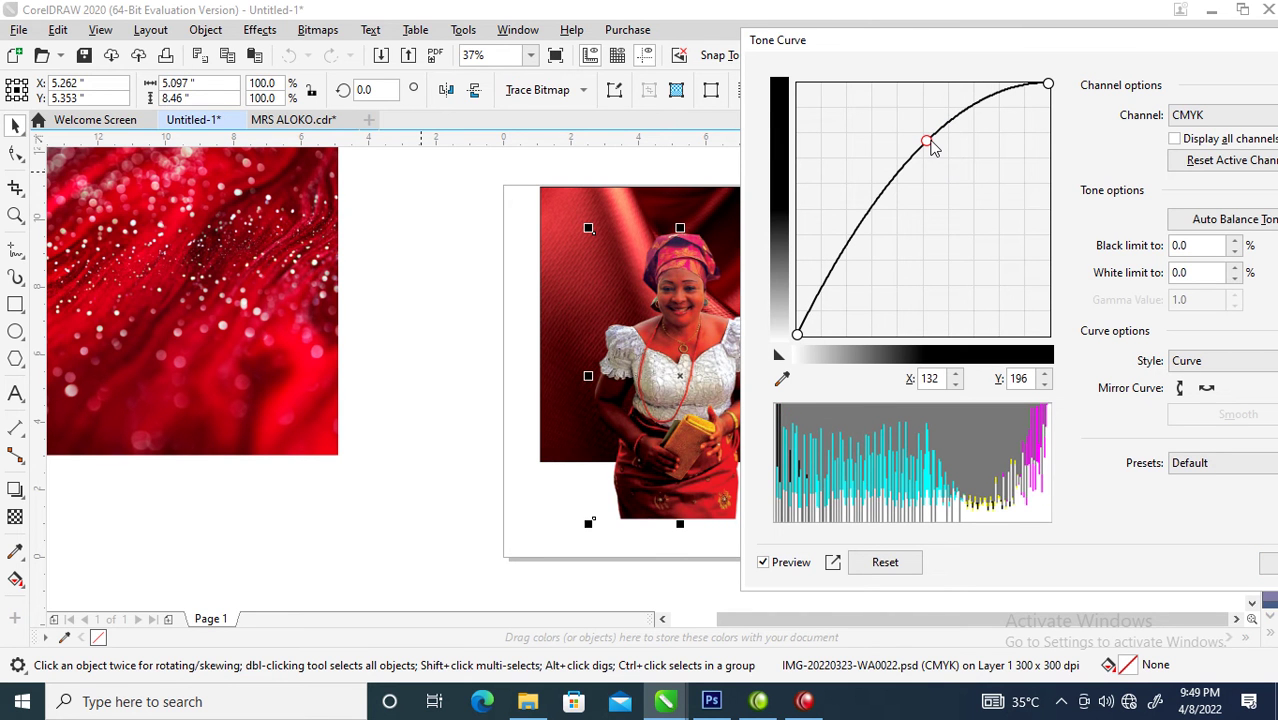
{"action": "left_click_drag", "start_coordinate": [930, 146], "coordinate": [932, 152]}
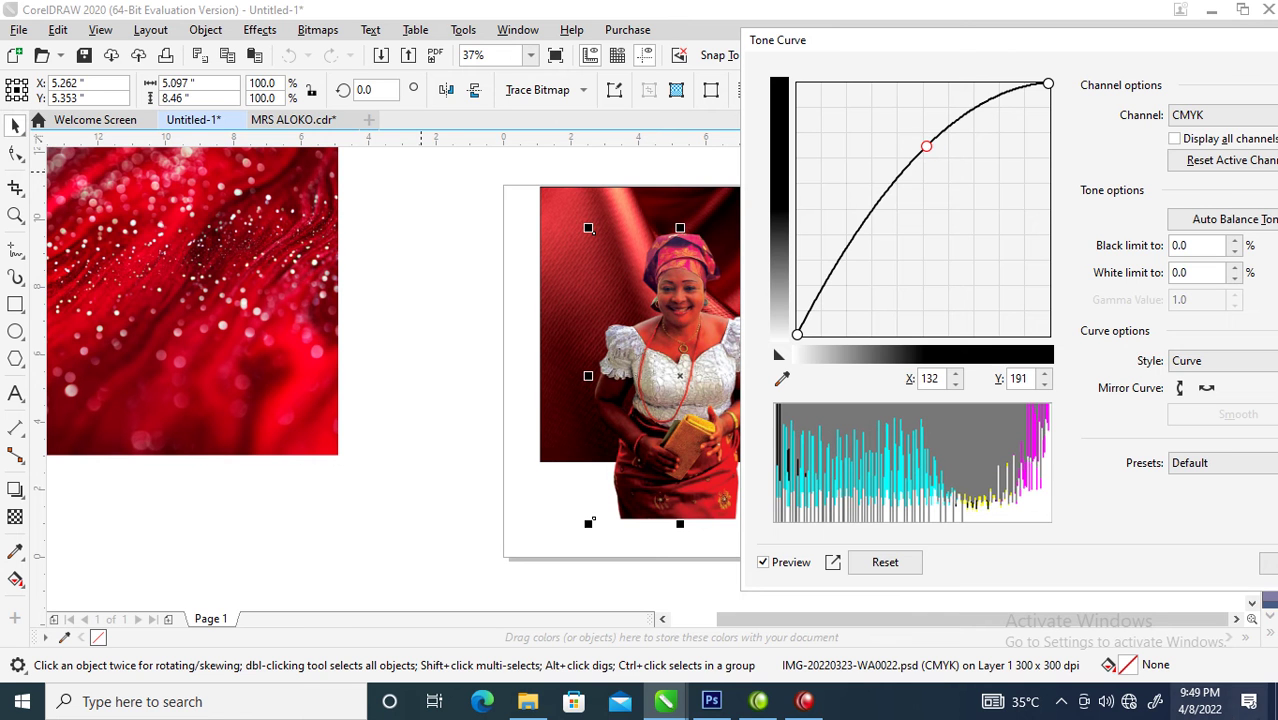
Step: Apply the curve, PowerClip the woman into the fabric frame, and move the red marble over the page
{"action": "left_click", "coordinate": [1272, 567]}
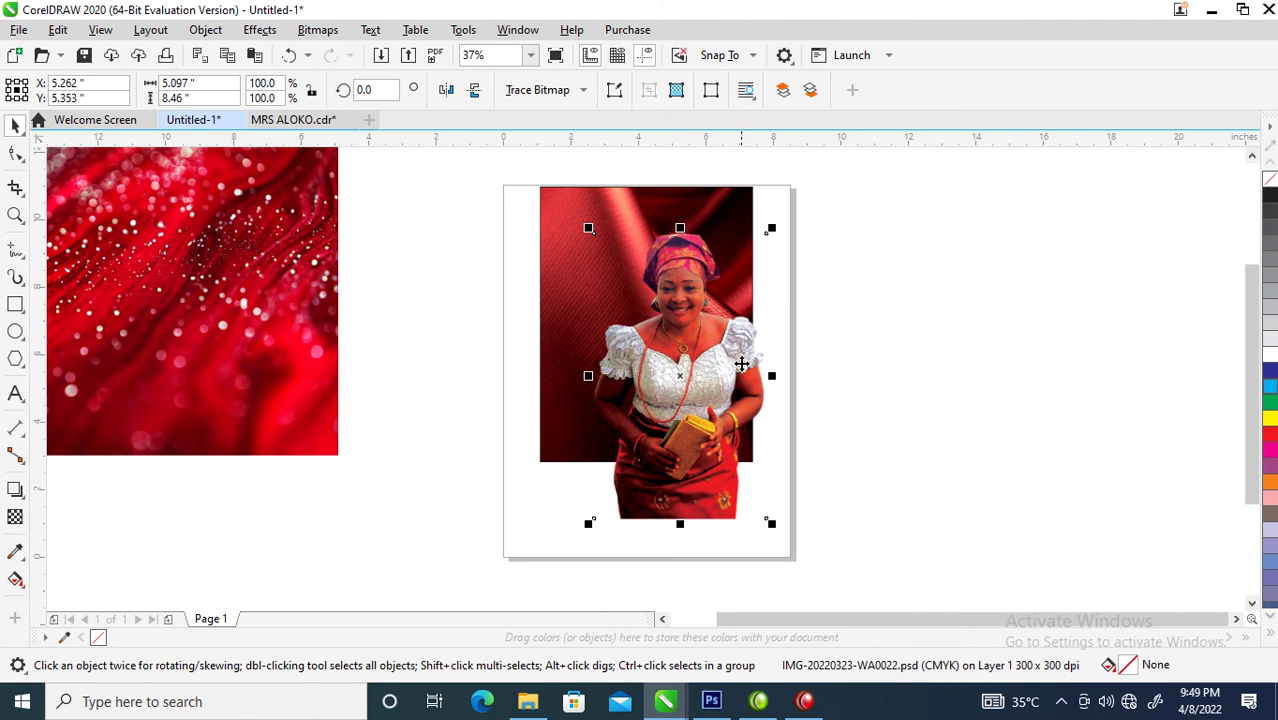
{"action": "left_click_drag", "start_coordinate": [694, 362], "coordinate": [603, 310]}
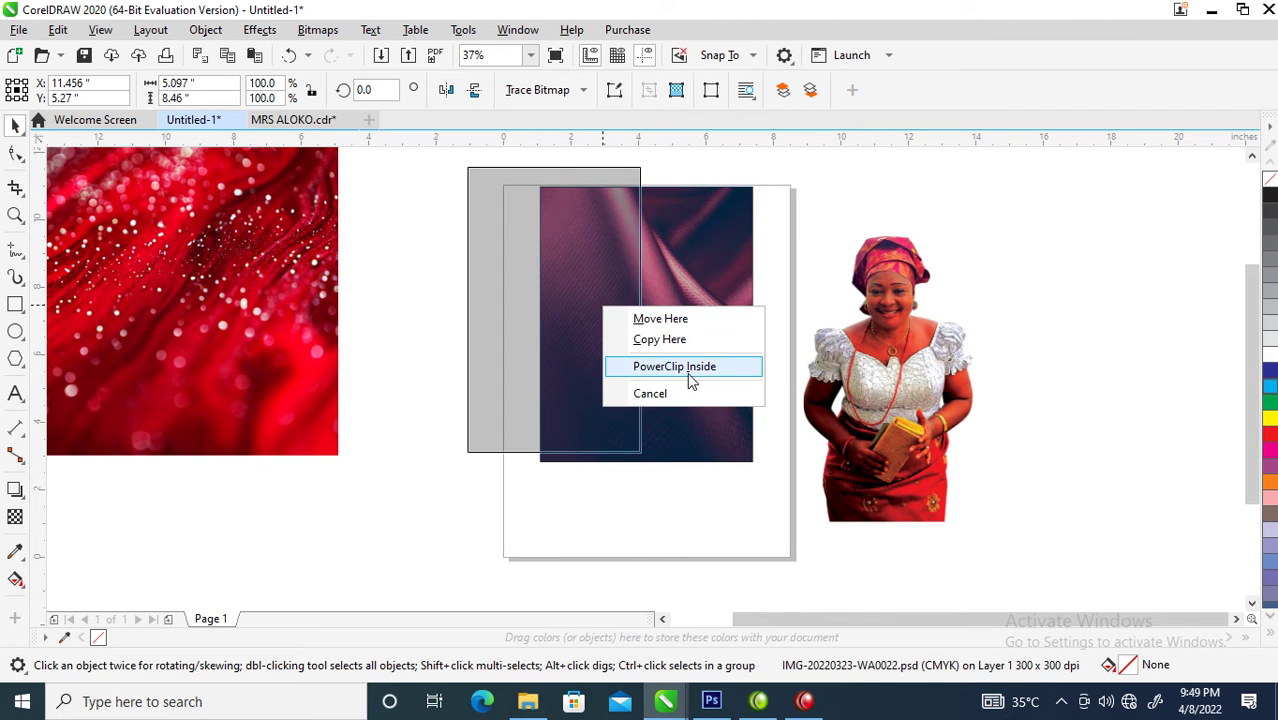
{"action": "left_click", "coordinate": [688, 378]}
{"action": "mouse_move", "coordinate": [688, 390]}
{"action": "left_mouse_down"}
{"action": "mouse_move", "coordinate": [715, 387]}
{"action": "mouse_move", "coordinate": [700, 376]}
{"action": "left_mouse_up"}
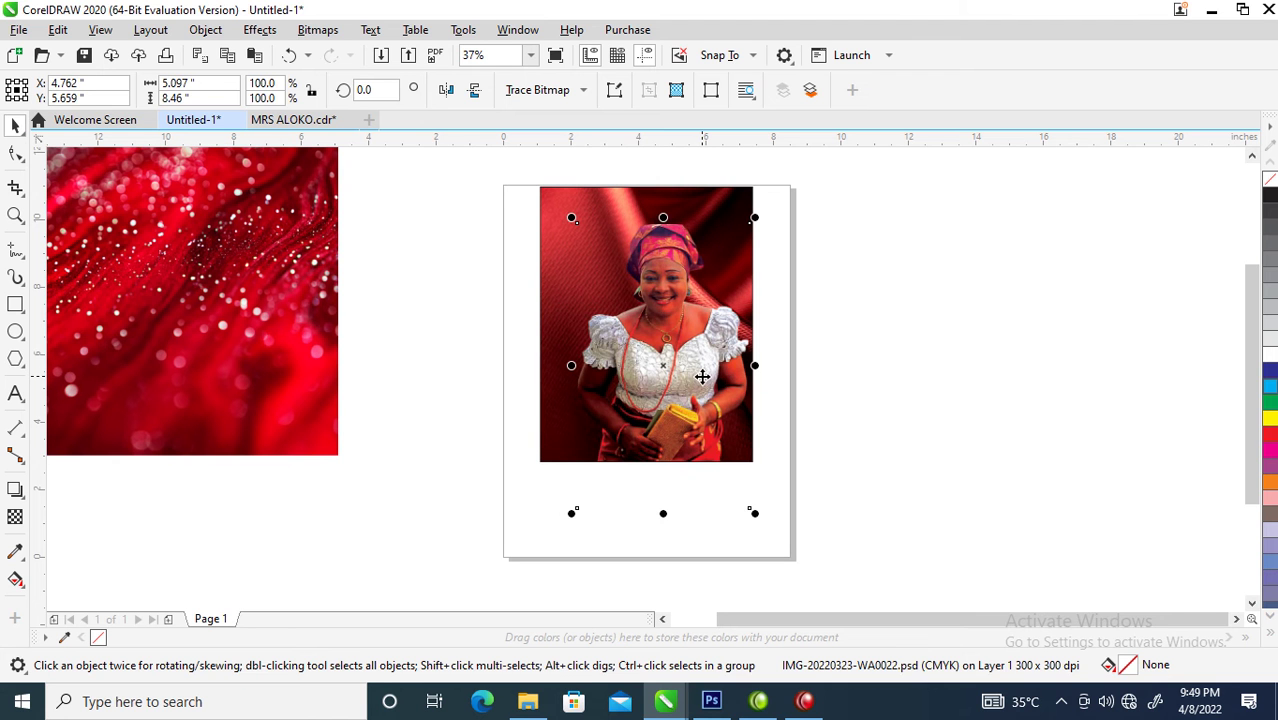
{"action": "left_click", "coordinate": [277, 328]}
{"action": "left_click_drag", "start_coordinate": [277, 328], "coordinate": [640, 402]}
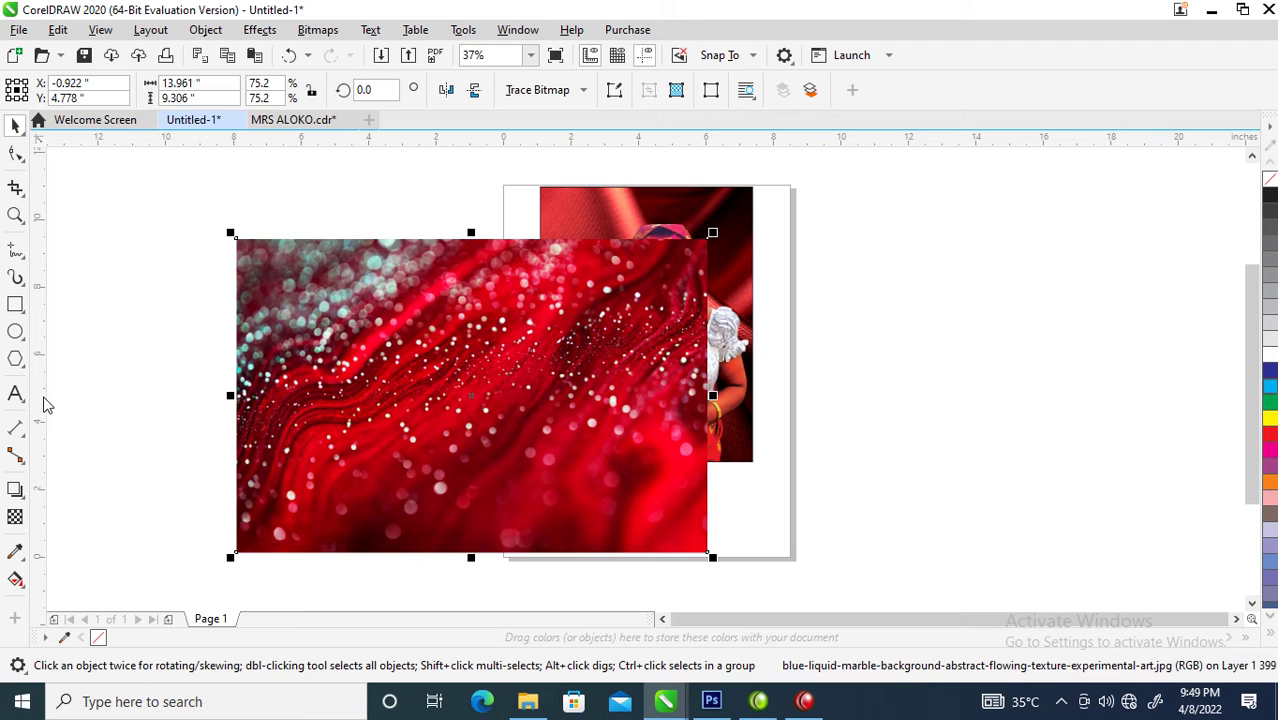
Step: Fade the sparkle image toward its top and scale it to about 46% over the page
{"action": "left_click", "coordinate": [15, 516]}
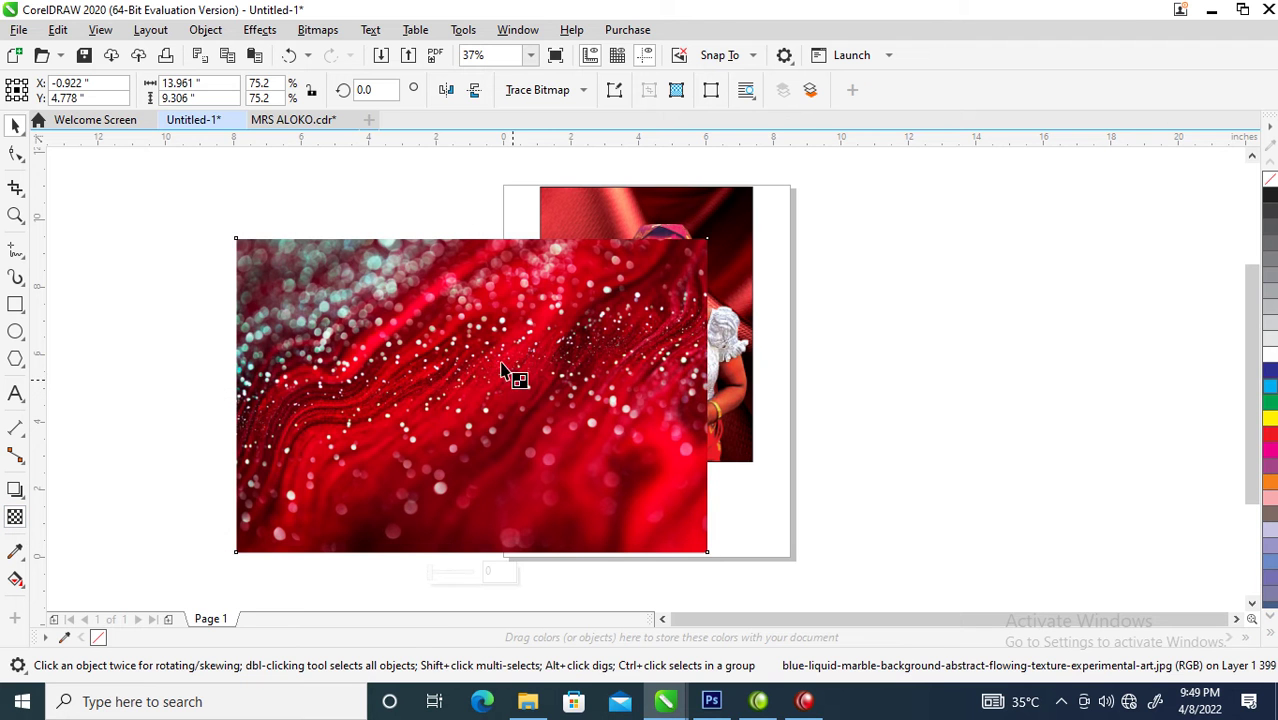
{"action": "left_click_drag", "start_coordinate": [492, 437], "coordinate": [507, 296]}
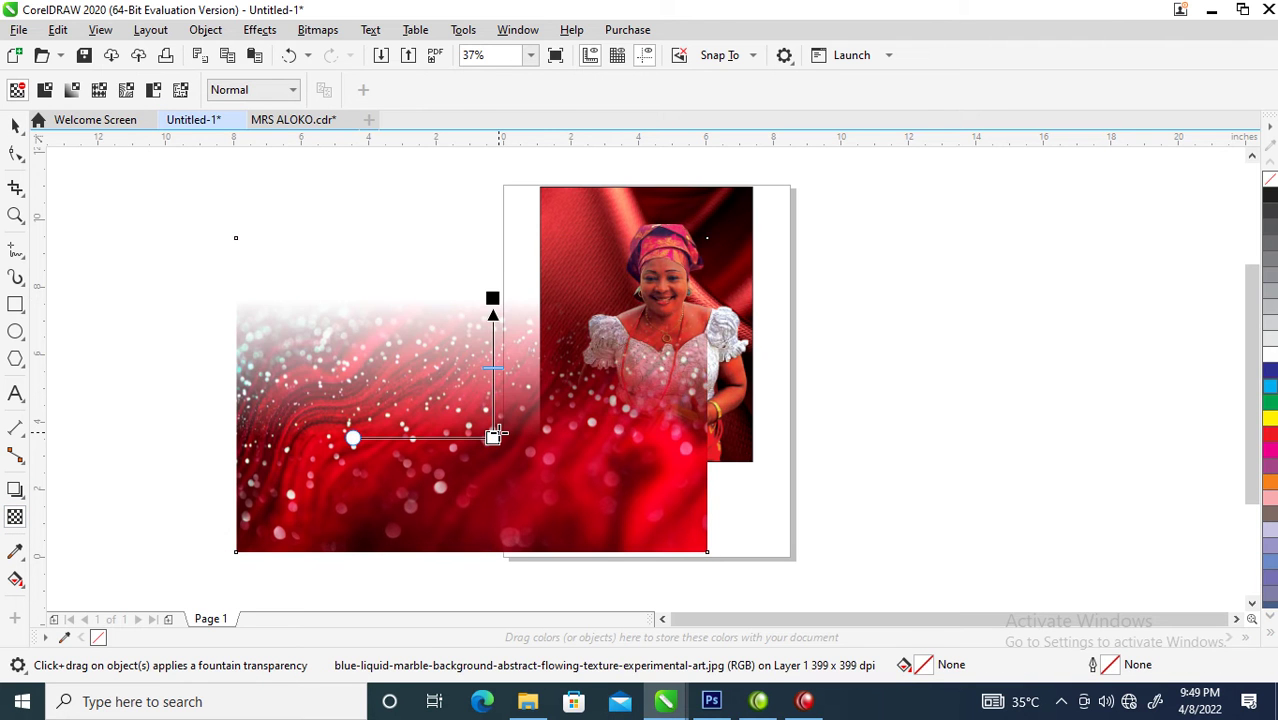
{"action": "key", "text": "space"}
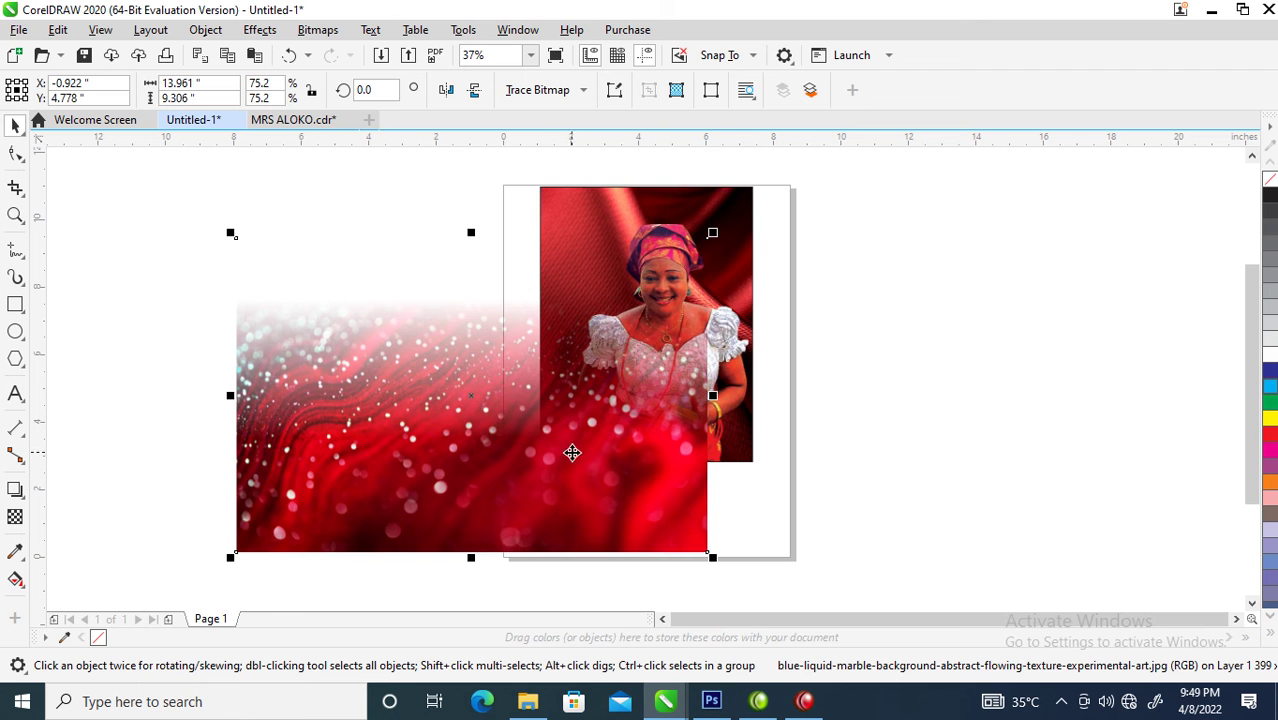
{"action": "left_click_drag", "start_coordinate": [571, 451], "coordinate": [756, 420]}
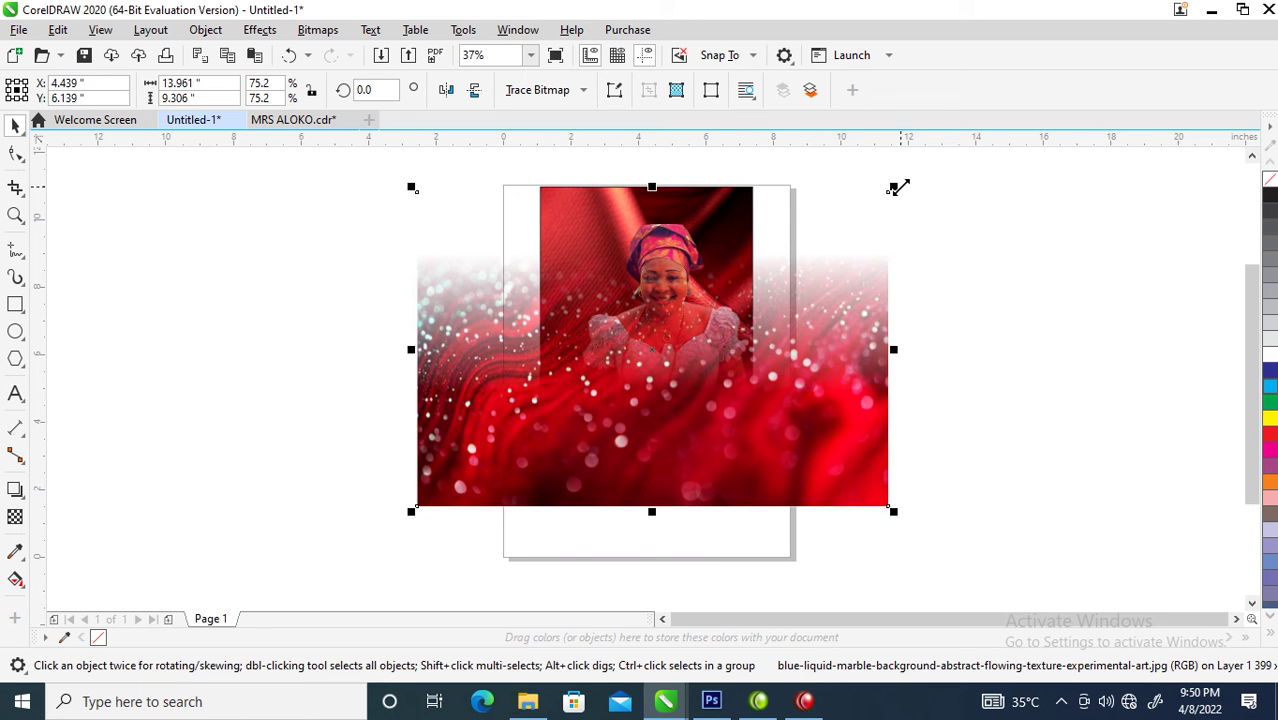
{"action": "left_click_drag", "start_coordinate": [897, 188], "coordinate": [802, 245]}
{"action": "left_click_drag", "start_coordinate": [653, 385], "coordinate": [683, 414]}
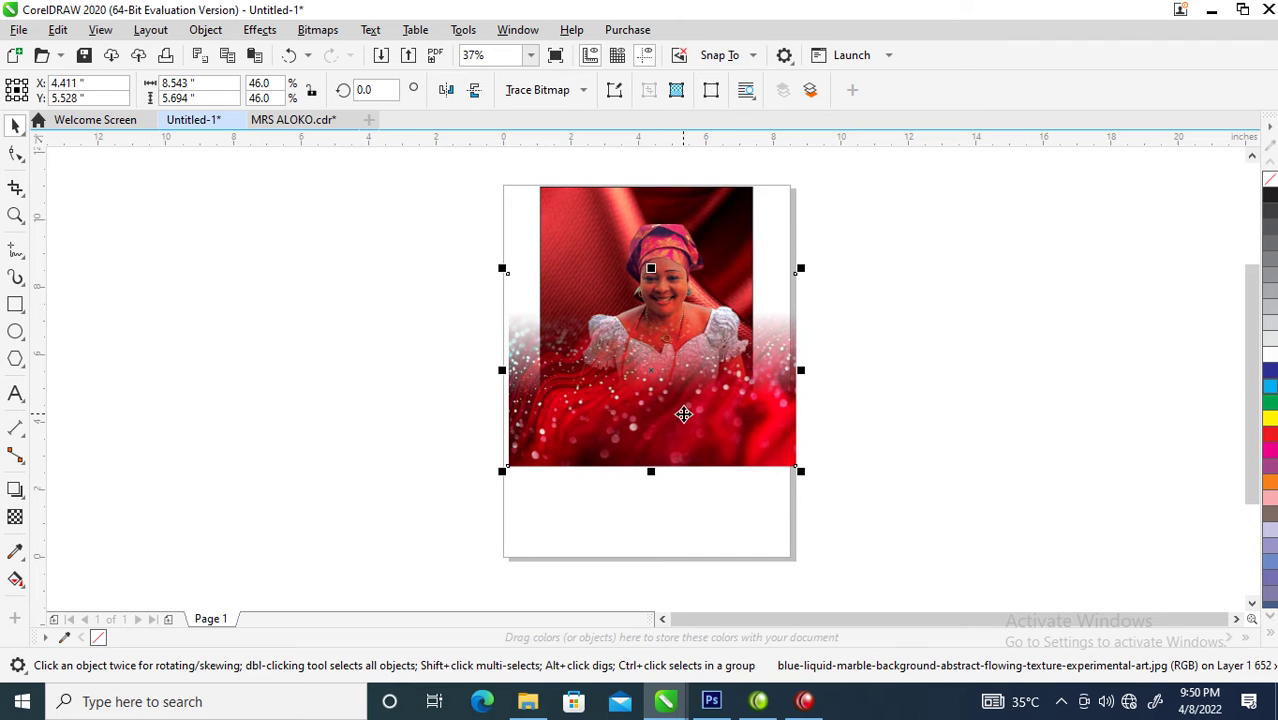
Step: Start the sparkle image's fade lower and convert the faded image to a bitmap
{"action": "left_click", "coordinate": [15, 517]}
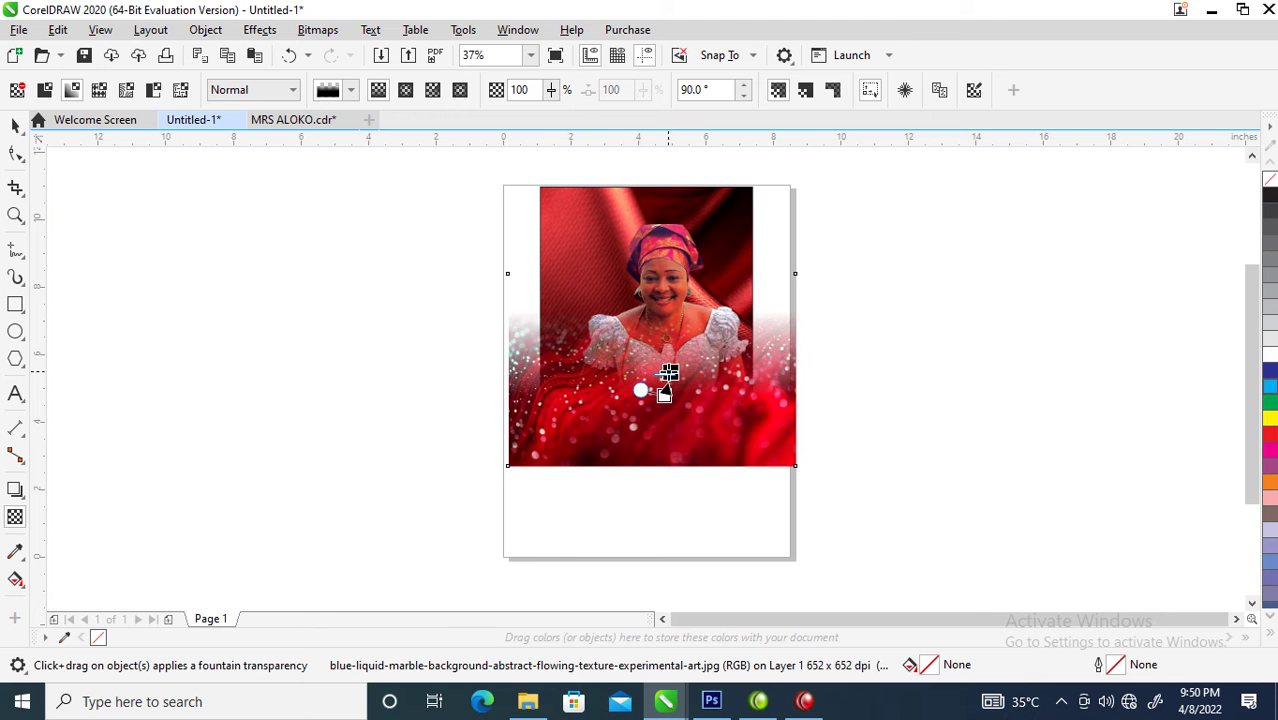
{"action": "left_click_drag", "start_coordinate": [667, 380], "coordinate": [670, 432]}
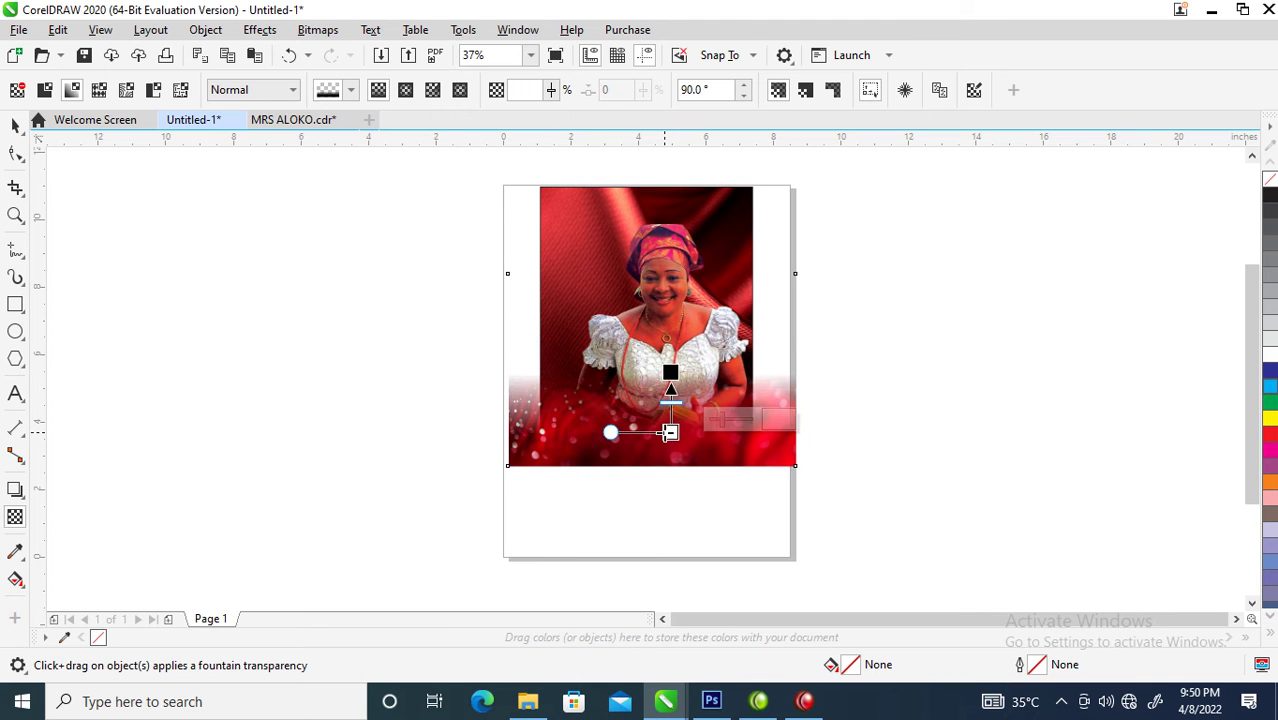
{"action": "key", "text": "space"}
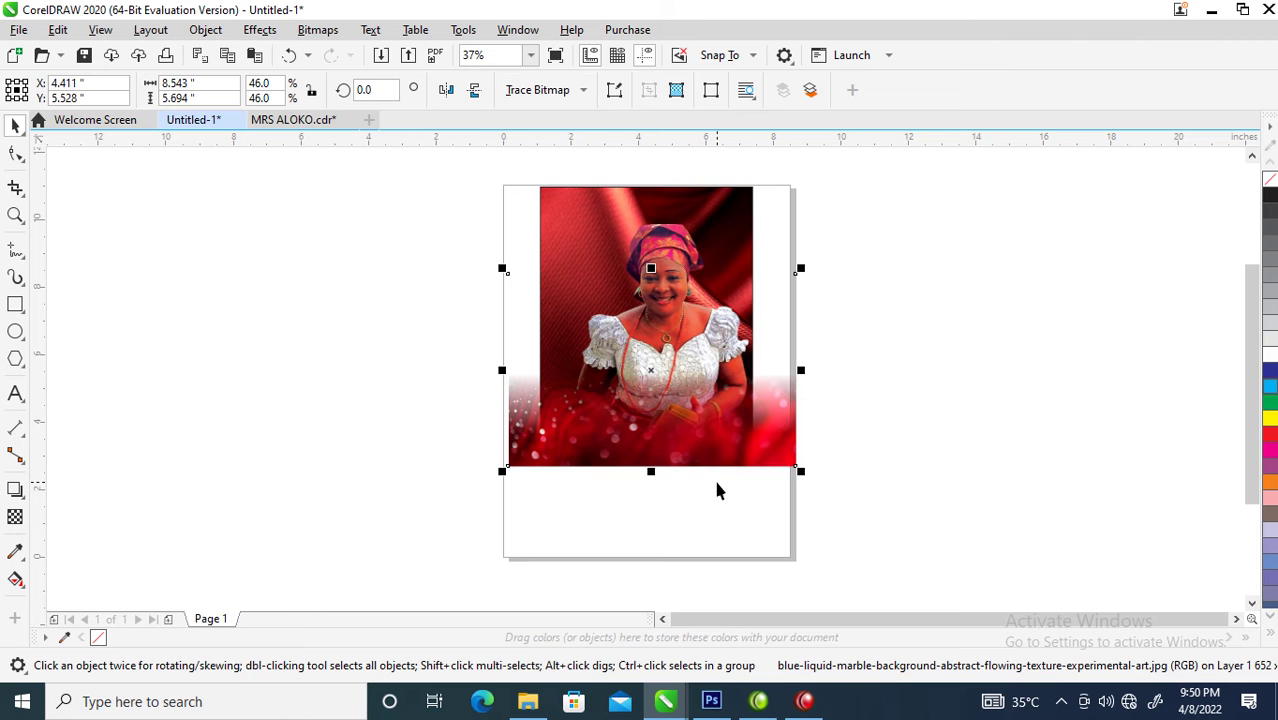
{"action": "key", "text": "alt+b"}
{"action": "key", "text": "Return"}
{"action": "key", "text": "Return"}
Step: Place the faded sparkle image inside the photo frame
{"action": "left_click_drag", "start_coordinate": [742, 440], "coordinate": [707, 441]}
{"action": "left_click", "coordinate": [776, 286]}
{"action": "left_click", "coordinate": [676, 227], "text": "ctrl"}
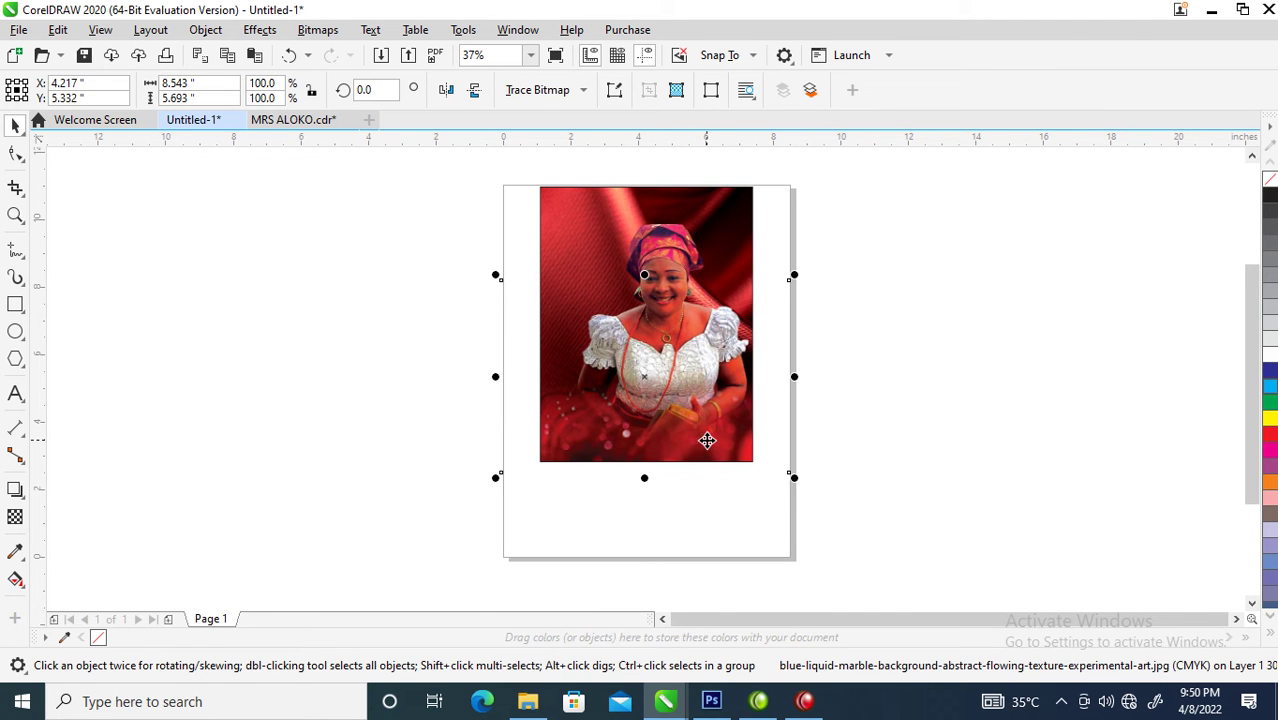
Step: Move the woman's photo up within the frame
{"action": "left_click", "coordinate": [668, 284], "text": "ctrl"}
{"action": "key", "text": "t"}
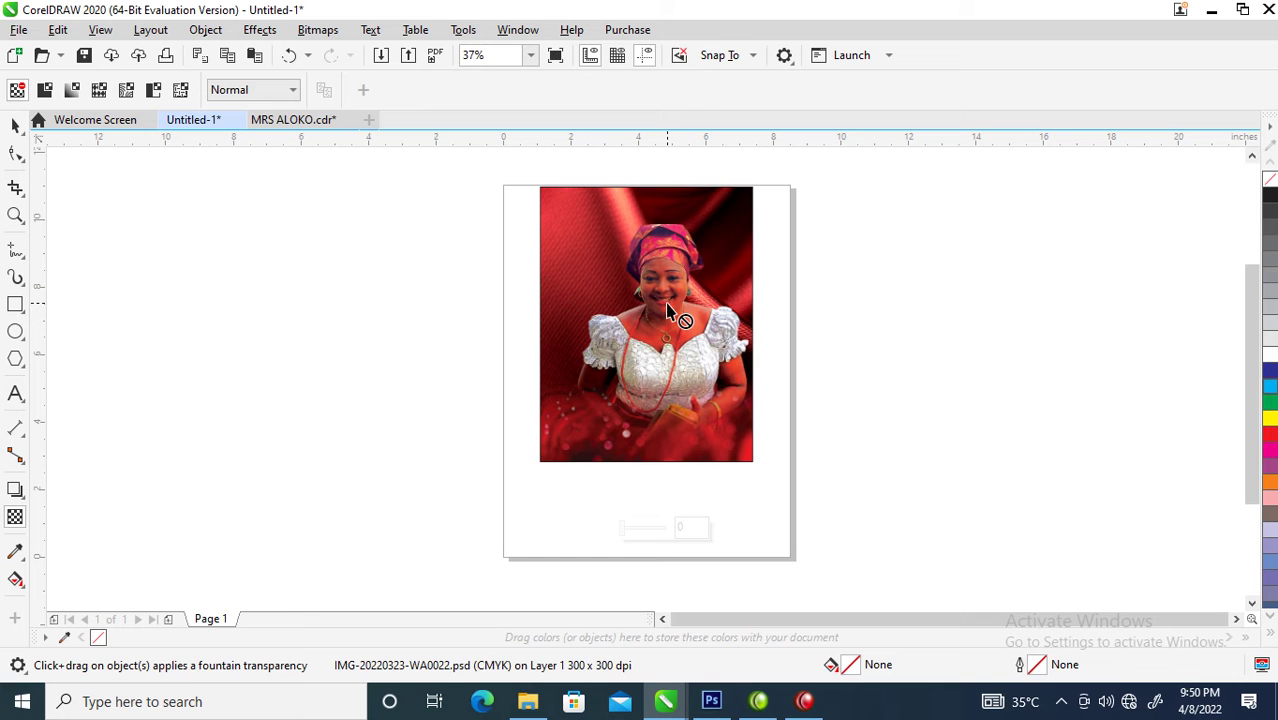
{"action": "key", "text": "space"}
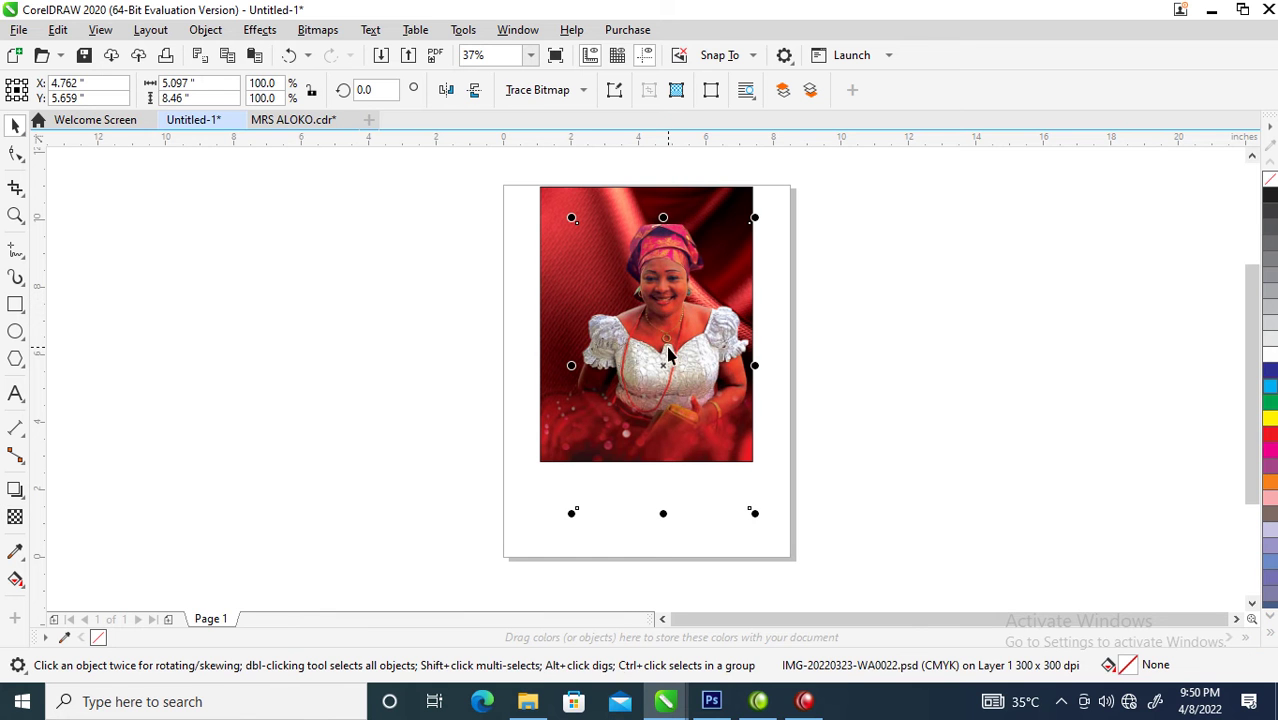
{"action": "mouse_move", "coordinate": [666, 359]}
{"action": "left_mouse_down"}
{"action": "mouse_move", "coordinate": [683, 328]}
{"action": "mouse_move", "coordinate": [664, 338]}
{"action": "left_mouse_up"}
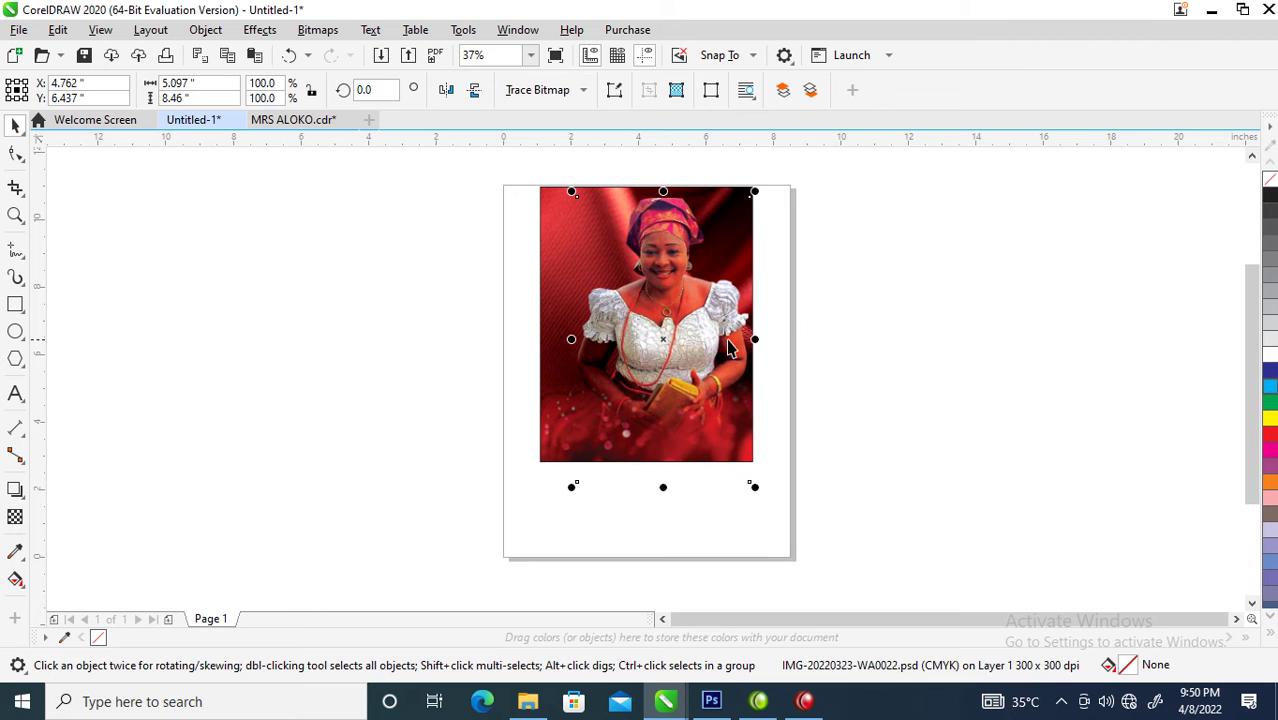
Step: Zoom in on the page and start a text block left of it, beginning with 'LET'
{"action": "key", "text": "Escape"}
{"action": "key", "text": "z"}
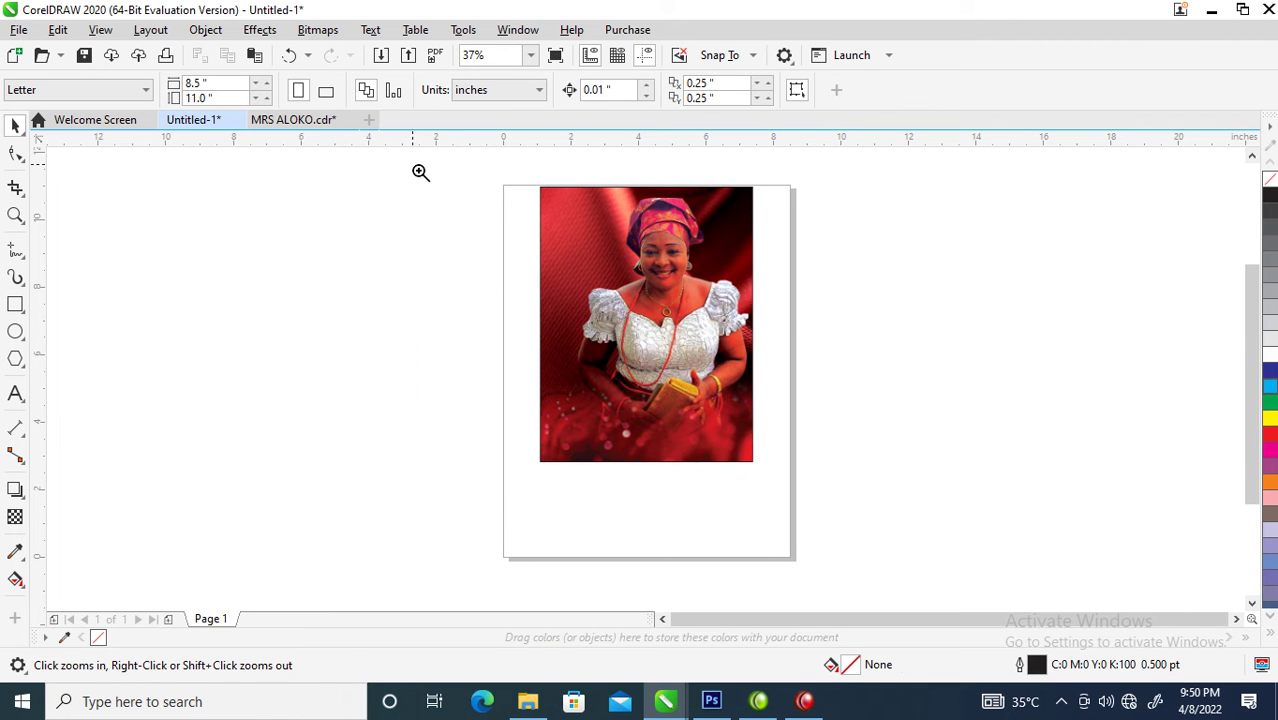
{"action": "left_click_drag", "start_coordinate": [414, 166], "coordinate": [871, 553]}
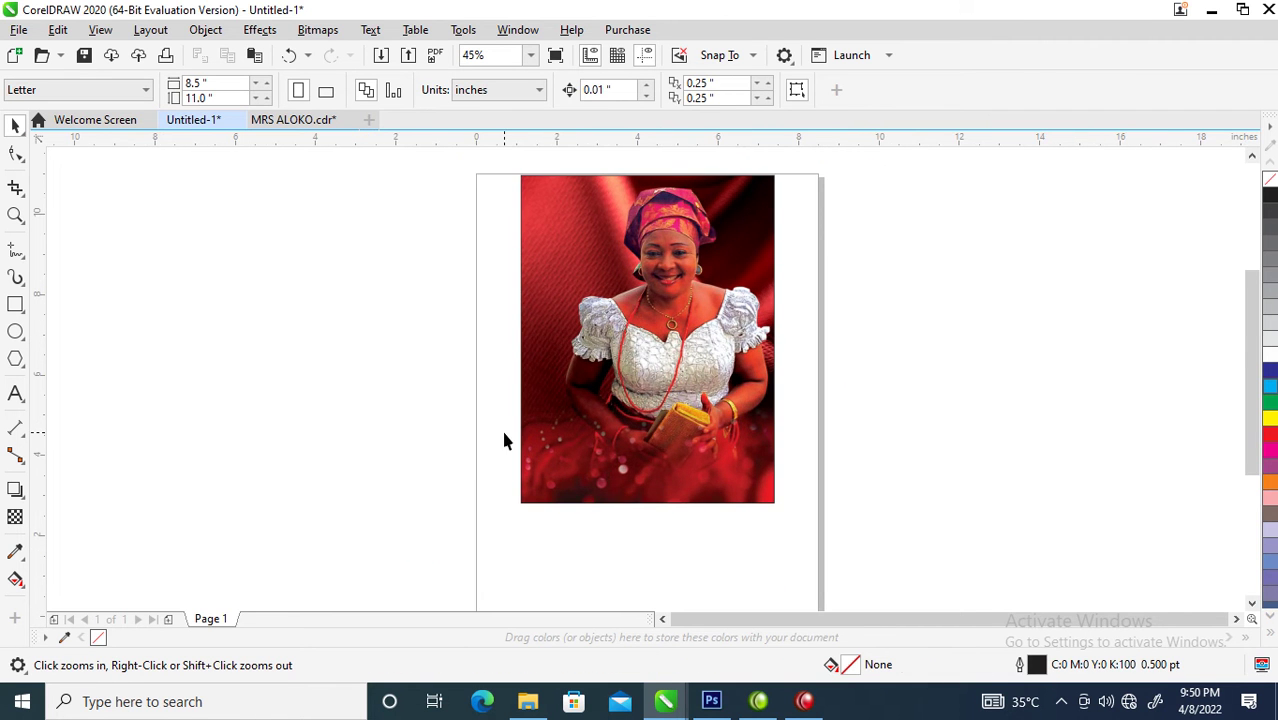
{"action": "key", "text": "F8"}
{"action": "left_click", "coordinate": [214, 297]}
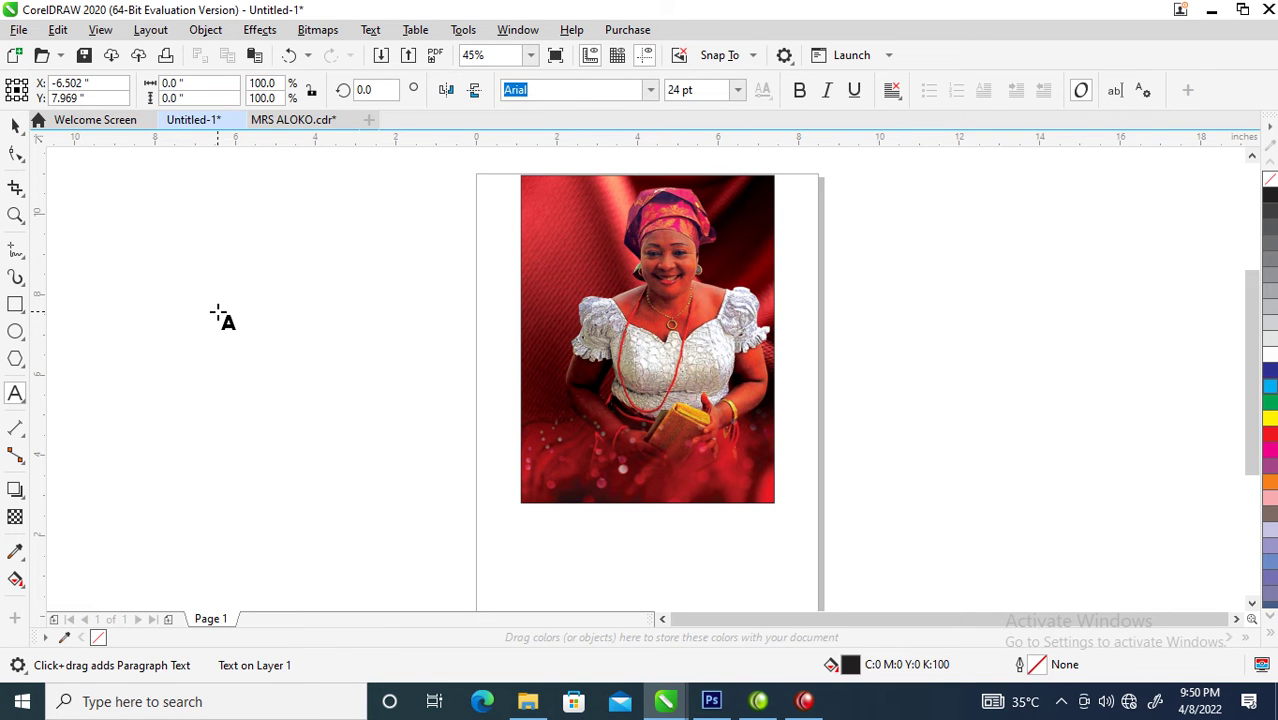
{"action": "type", "text": "LETS CELEBRATE"}
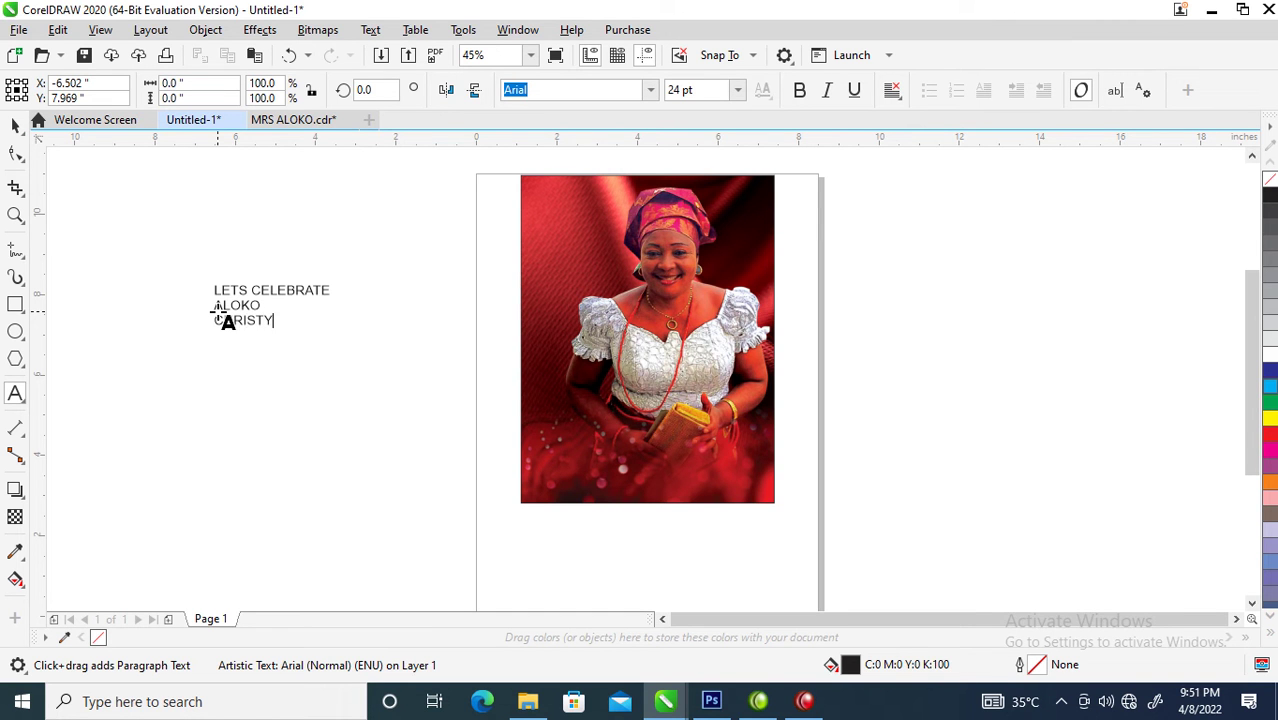
Step: Move the text block toward the page and set it in FuturaTEE
{"action": "key", "text": "ctrl+space"}
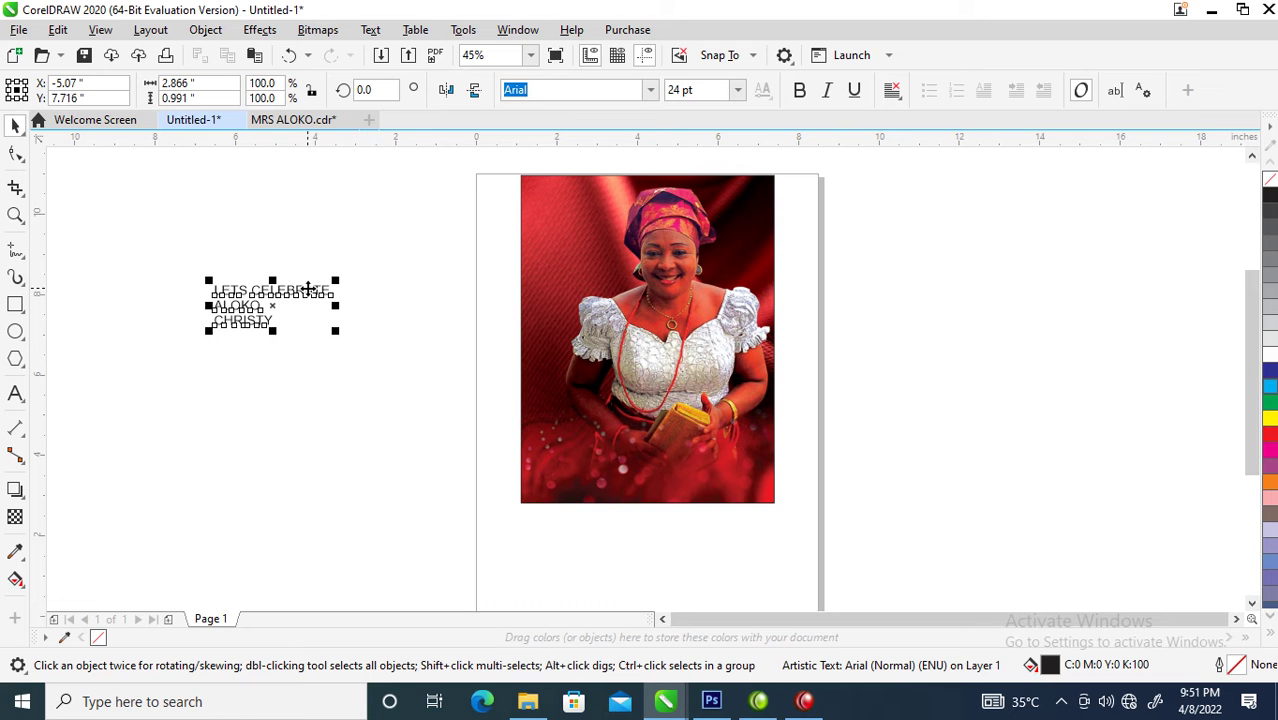
{"action": "left_click_drag", "start_coordinate": [308, 290], "coordinate": [424, 258]}
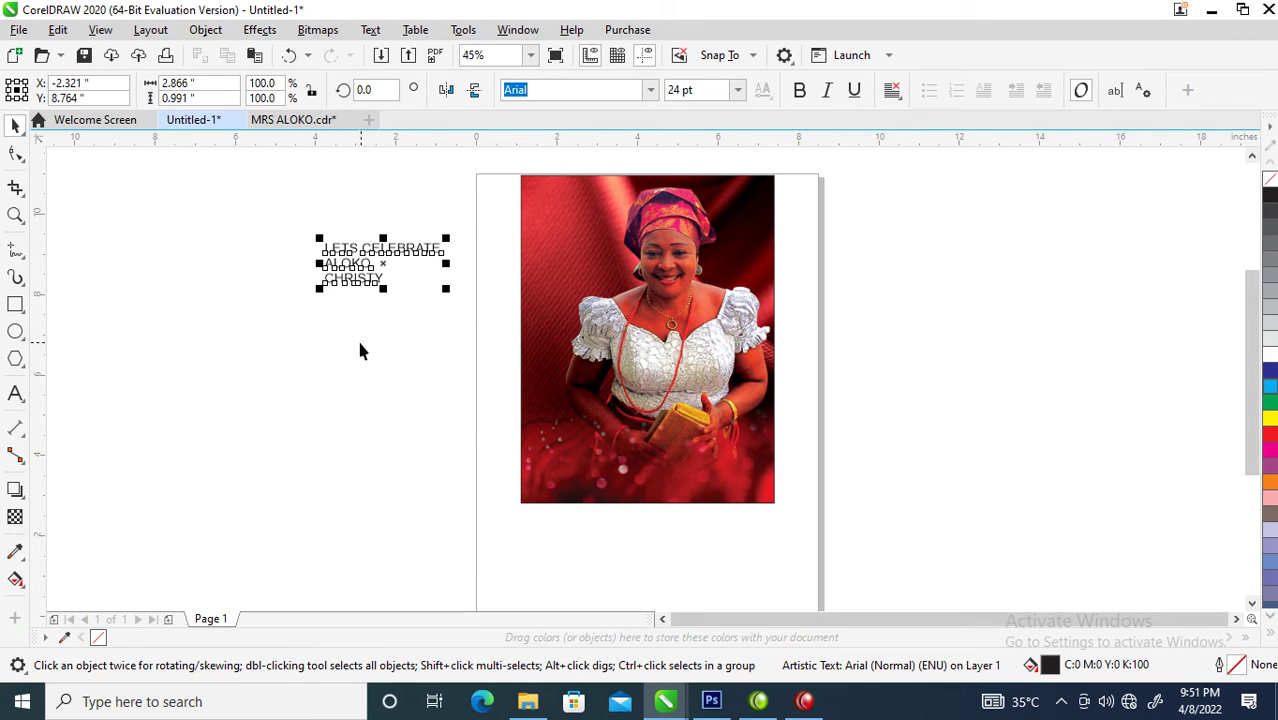
{"action": "left_click", "coordinate": [649, 90]}
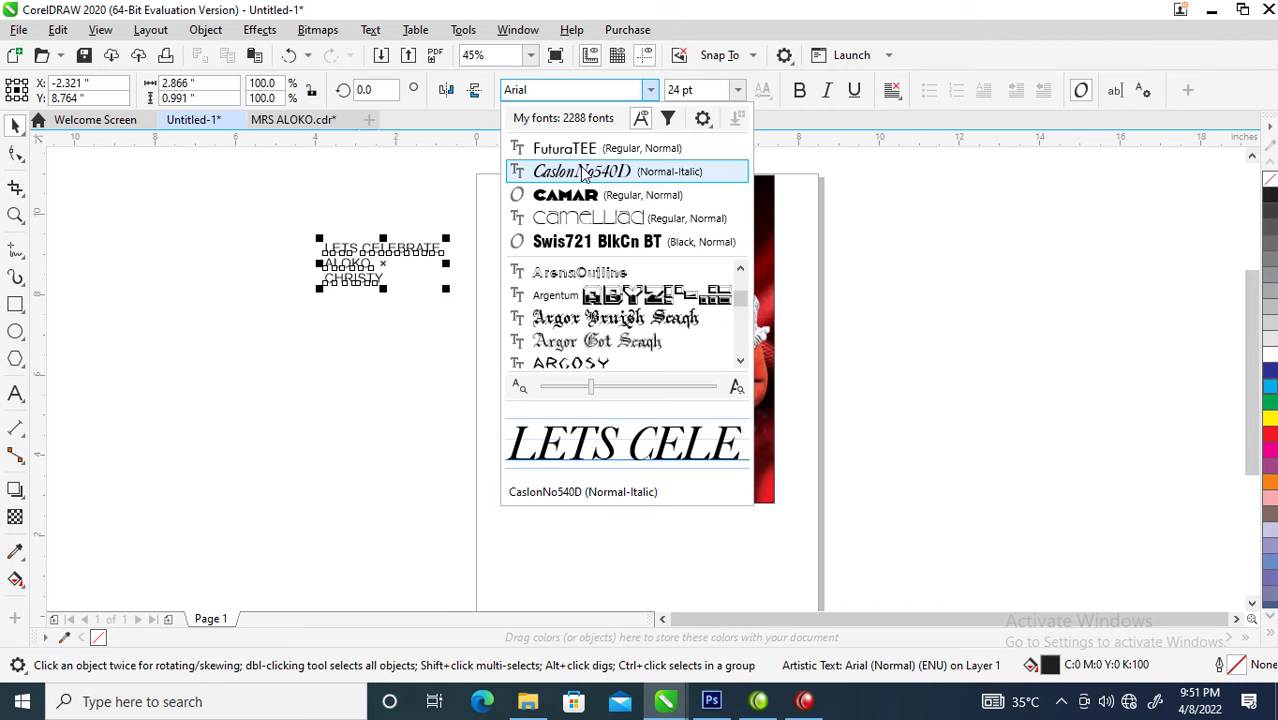
{"action": "left_click", "coordinate": [500, 538]}
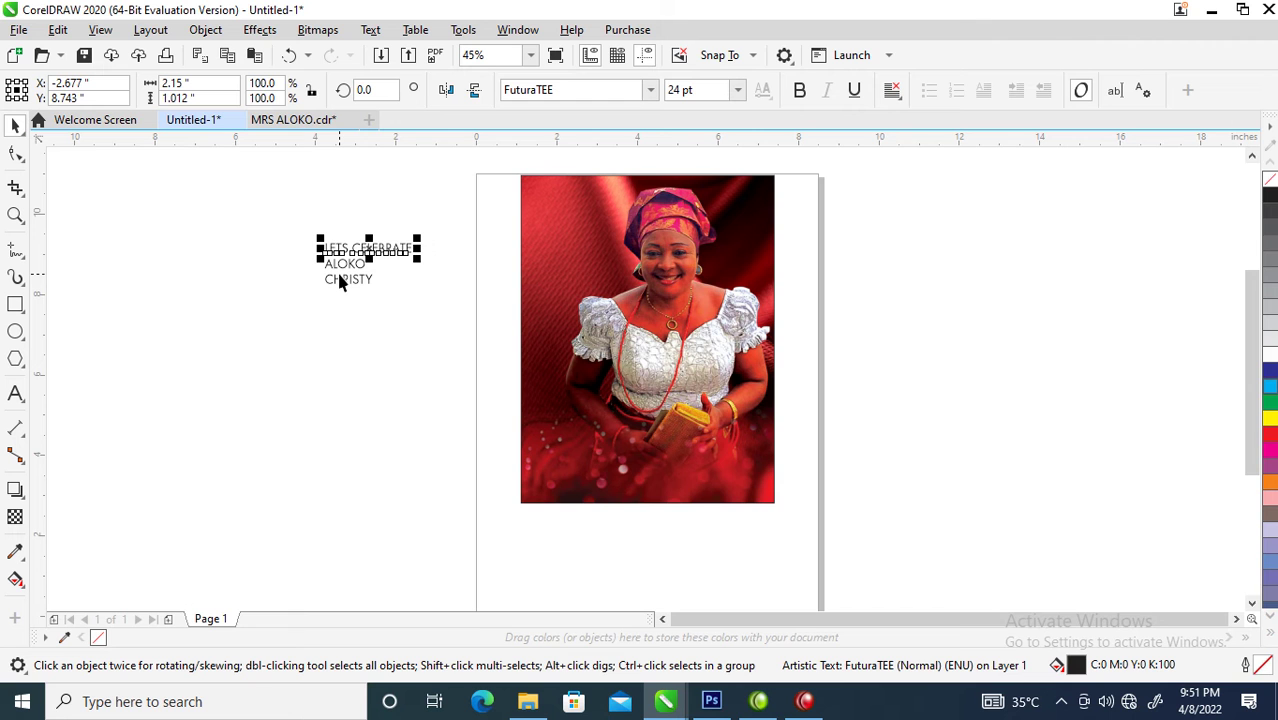
Step: Change the CHRISTY line to title case 'Christy'
{"action": "left_click", "coordinate": [357, 268]}
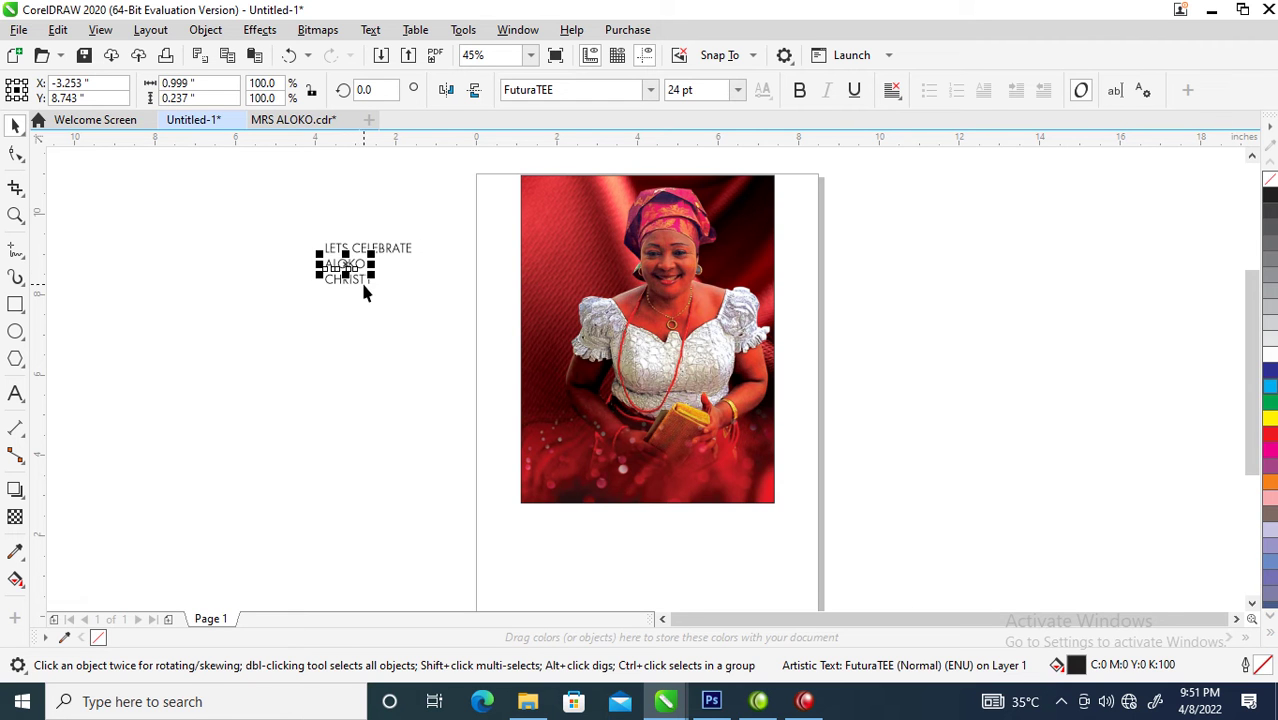
{"action": "left_click", "coordinate": [355, 287]}
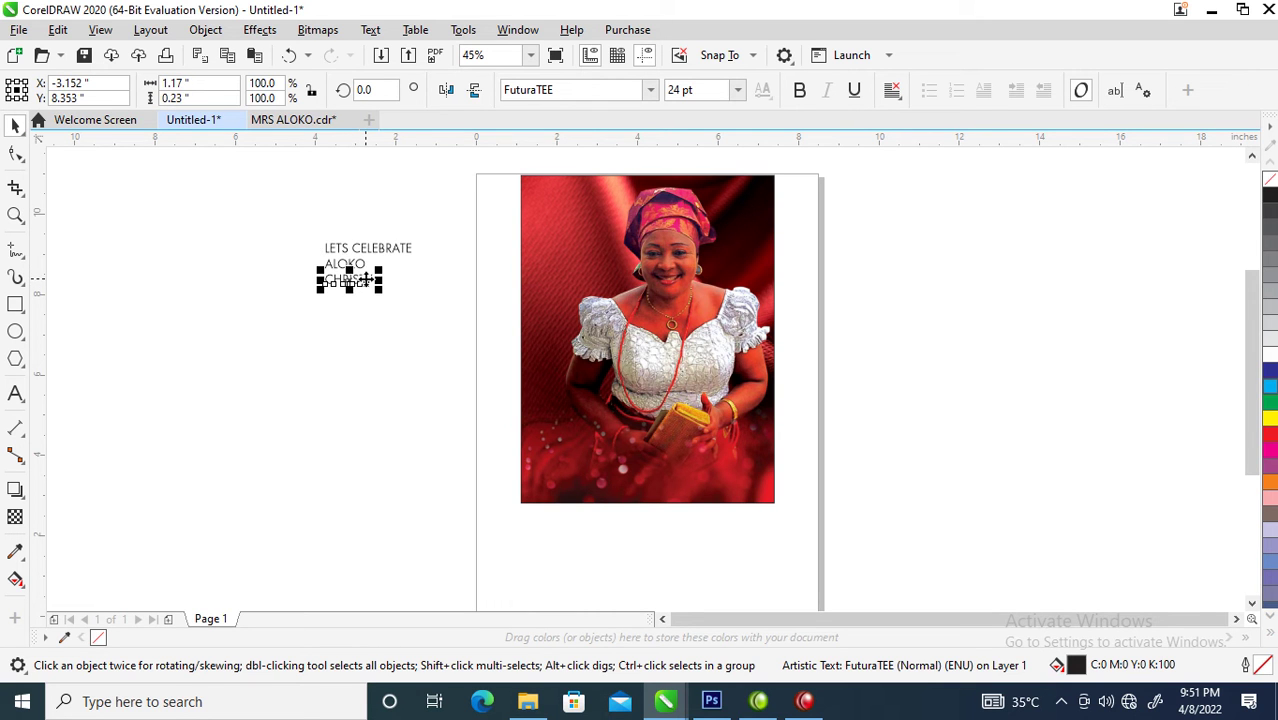
{"action": "double_click", "coordinate": [366, 280]}
{"action": "double_click", "coordinate": [366, 282]}
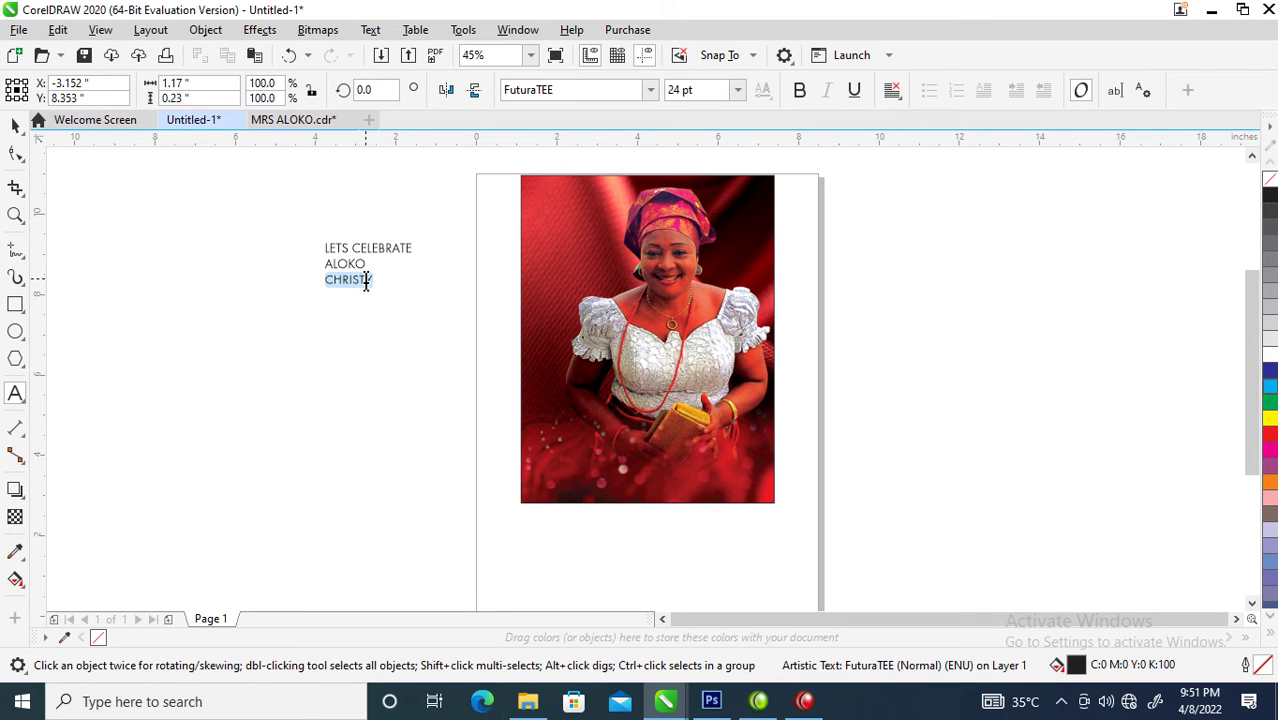
{"action": "key", "text": "shift+F3"}
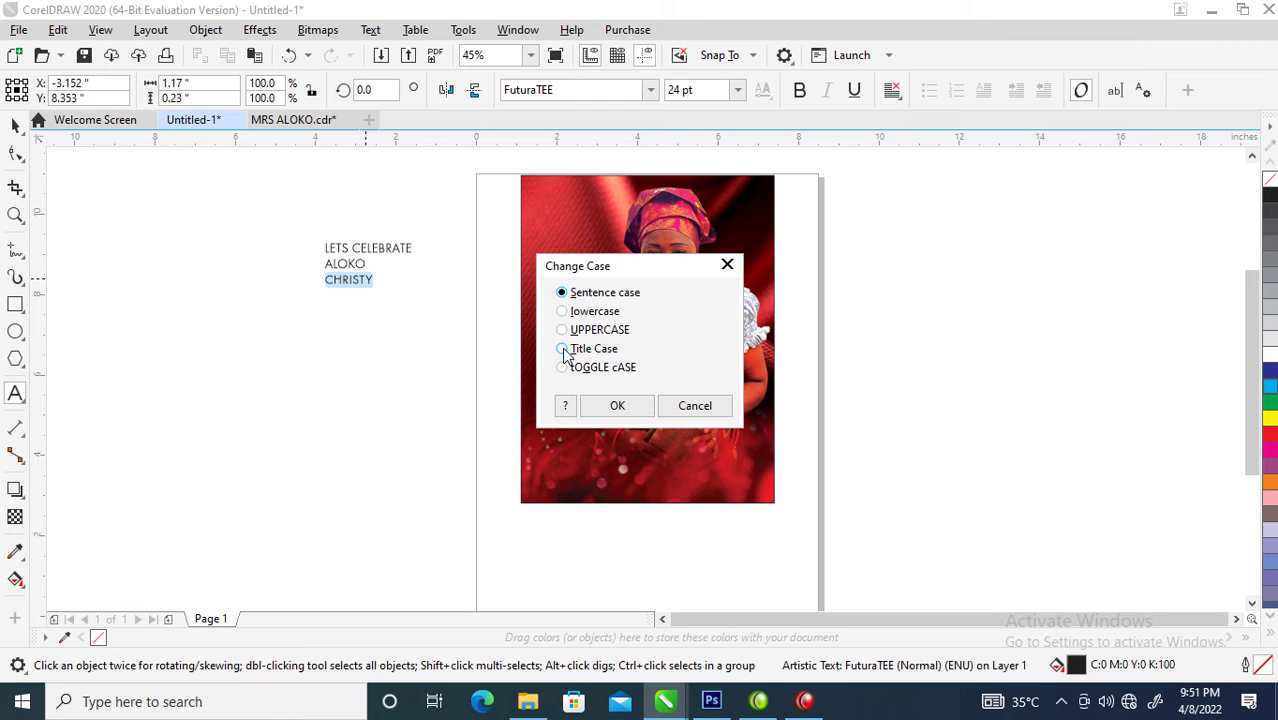
{"action": "left_click", "coordinate": [617, 405]}
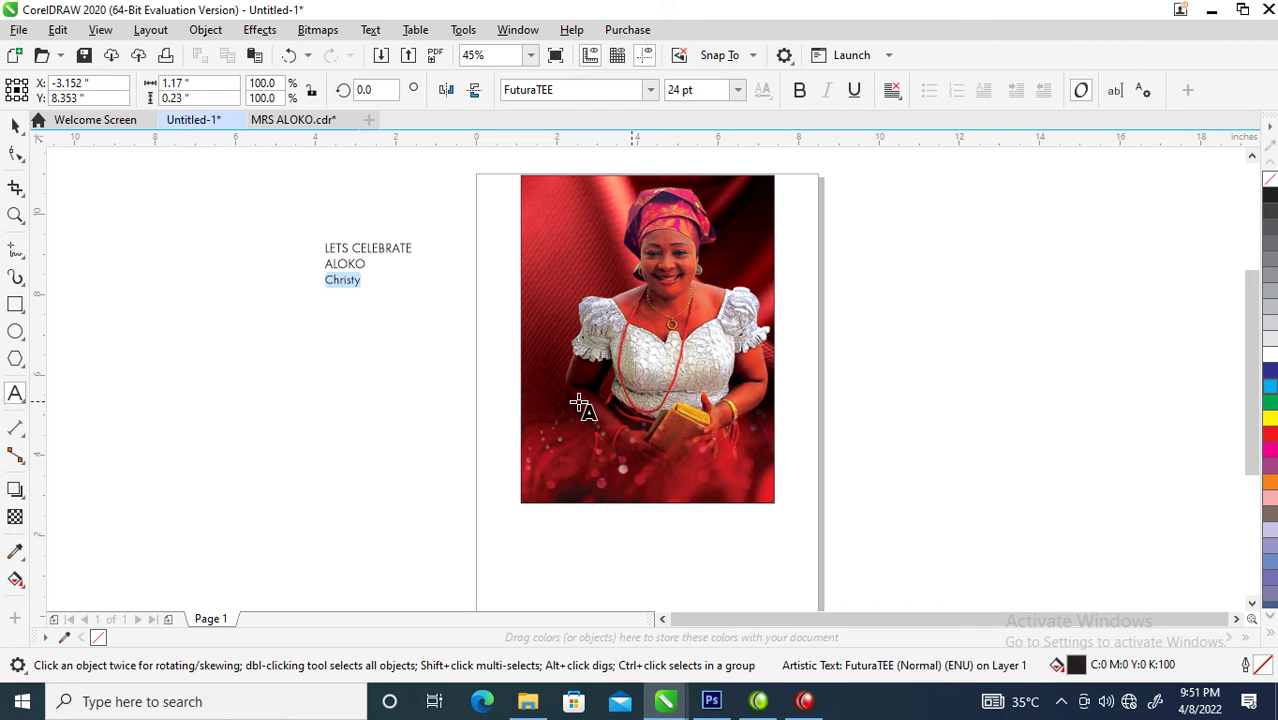
{"action": "key", "text": "ctrl+space"}
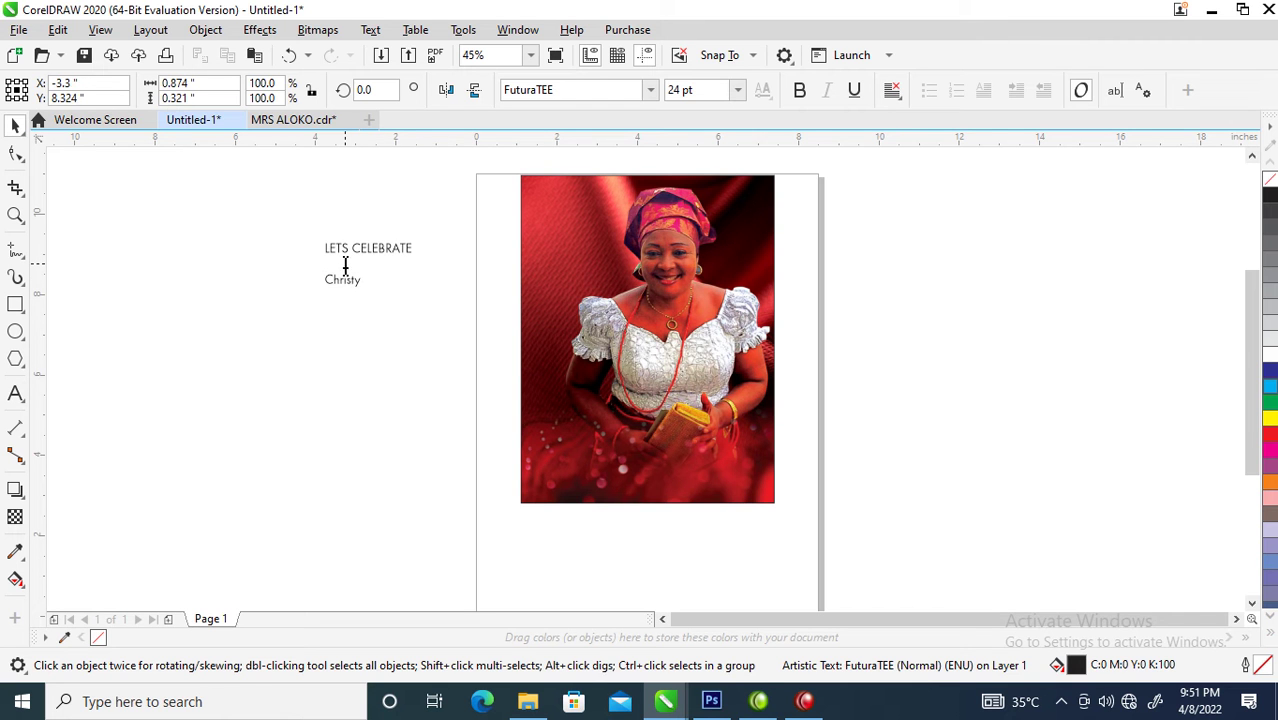
Step: Change the ALOKO line to title case 'Aloko', then select both name lines
{"action": "double_click", "coordinate": [344, 265]}
{"action": "double_click", "coordinate": [350, 264]}
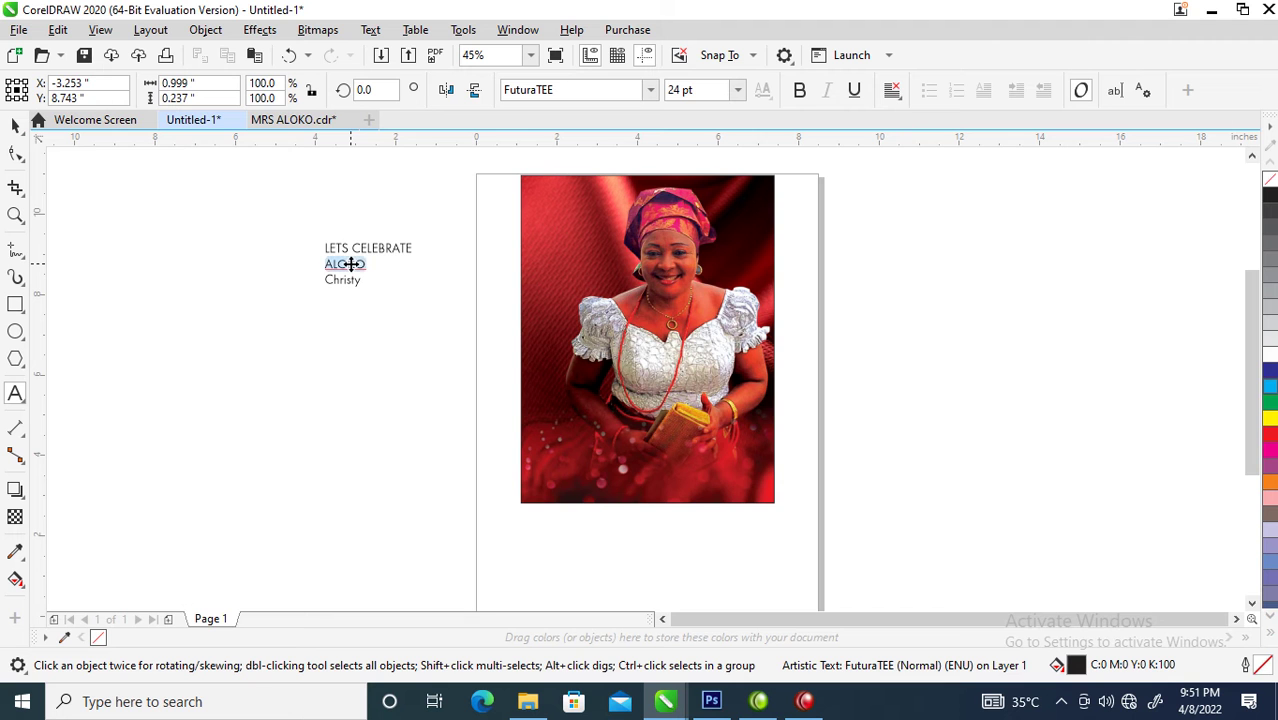
{"action": "key", "text": "shift+F3"}
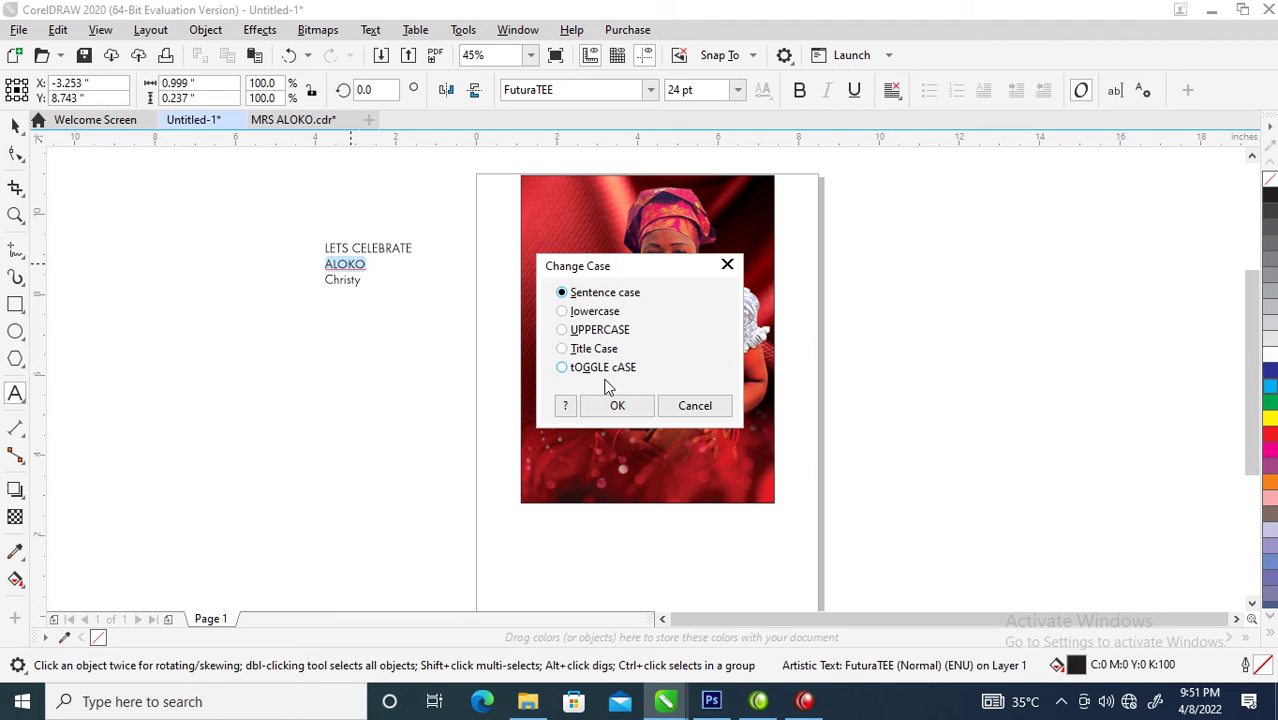
{"action": "left_click", "coordinate": [726, 264]}
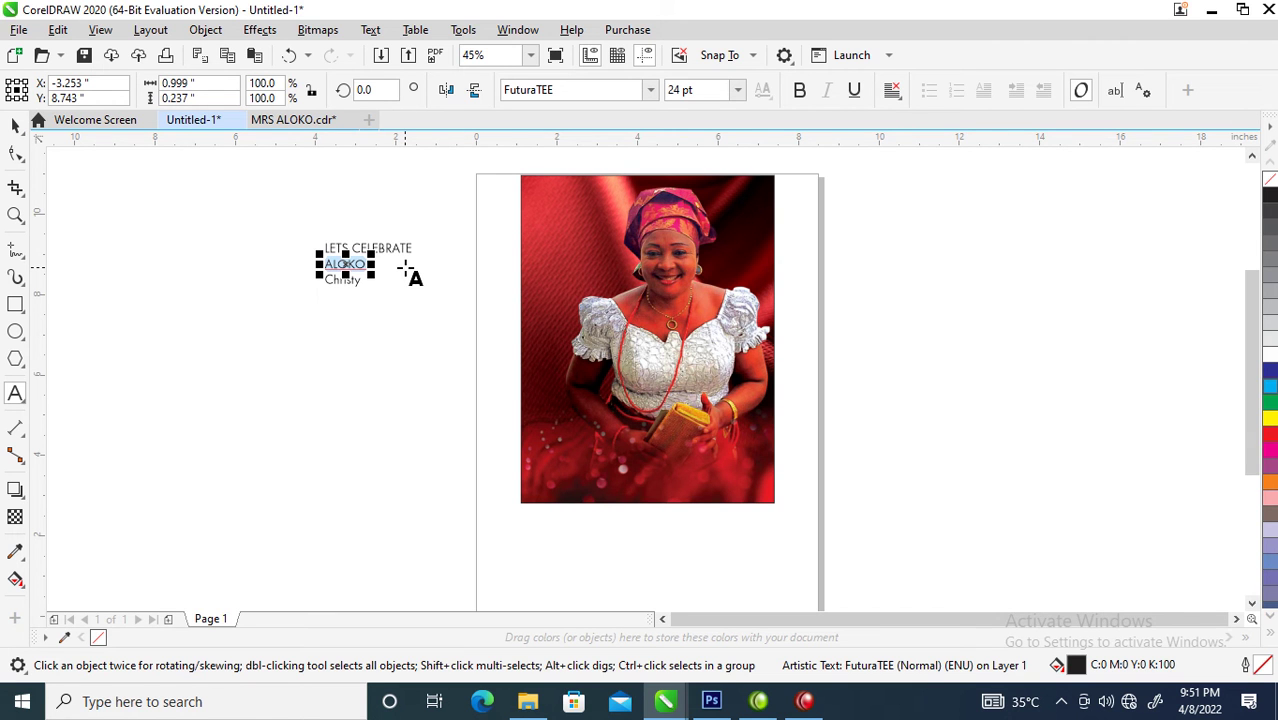
{"action": "key", "text": "shift+F3"}
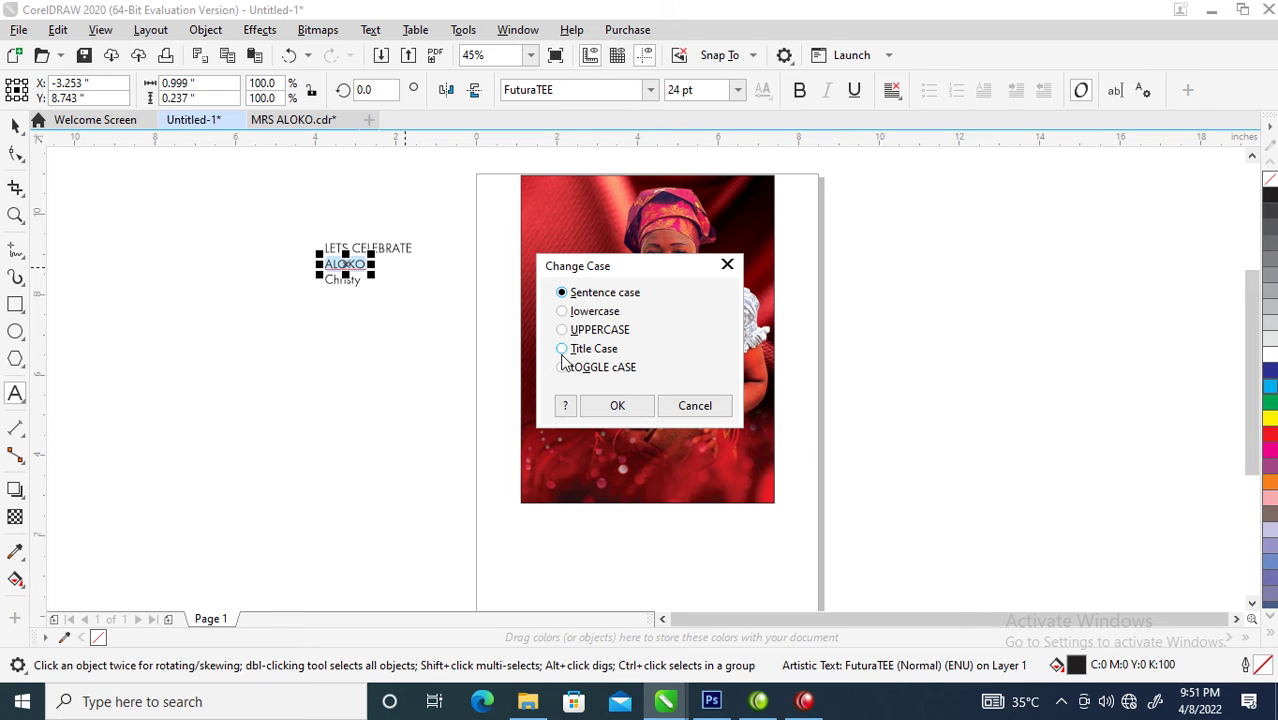
{"action": "left_click", "coordinate": [617, 405]}
{"action": "key", "text": "ctrl+space"}
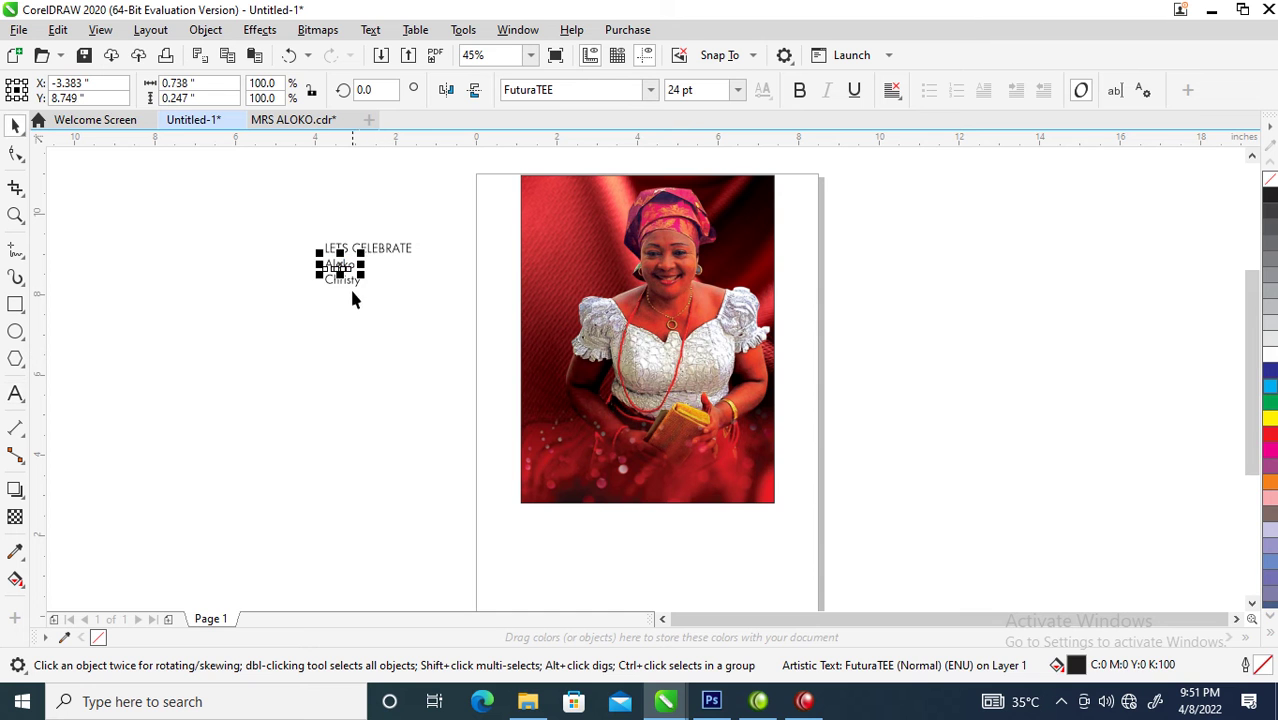
{"action": "left_click", "coordinate": [354, 287], "text": "shift"}
Step: Enlarge Aloko and Christy, set them in Edwardian Script ITC, and move them onto the photo
{"action": "left_click_drag", "start_coordinate": [371, 295], "coordinate": [642, 535]}
{"action": "left_click", "coordinate": [650, 90]}
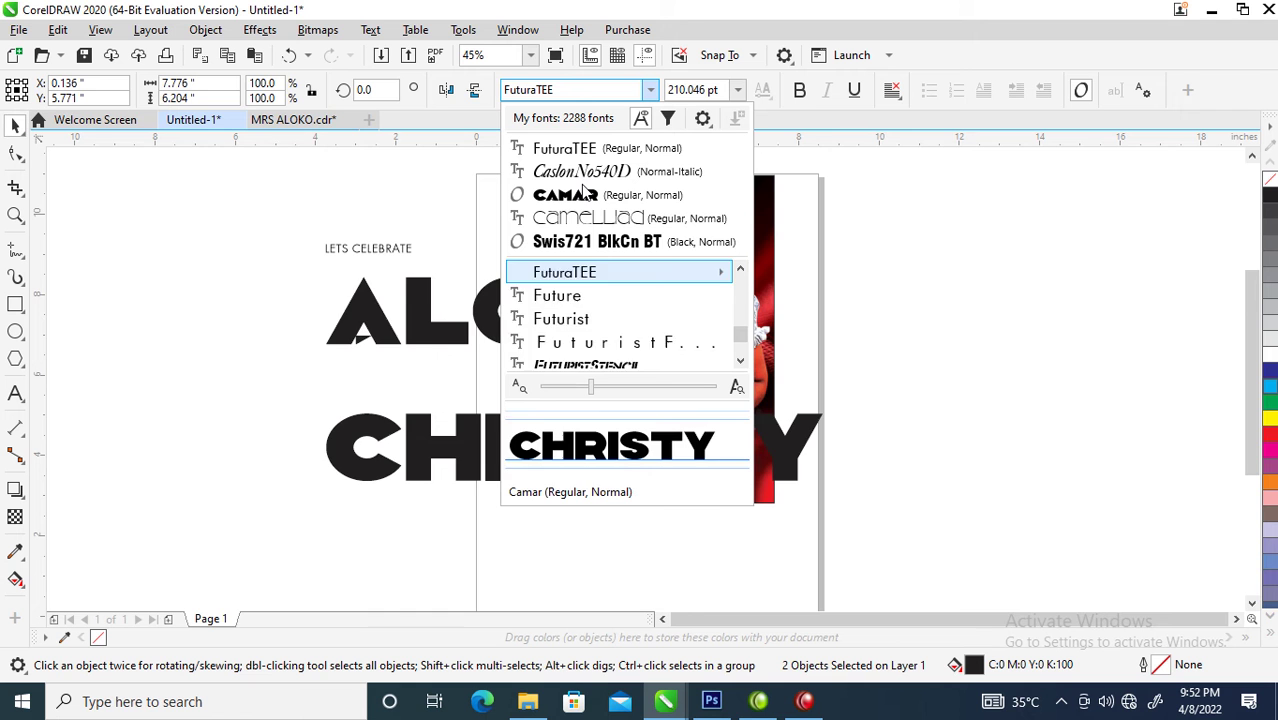
{"action": "scroll", "coordinate": [587, 295], "scroll_direction": "up", "scroll_amount": 5}
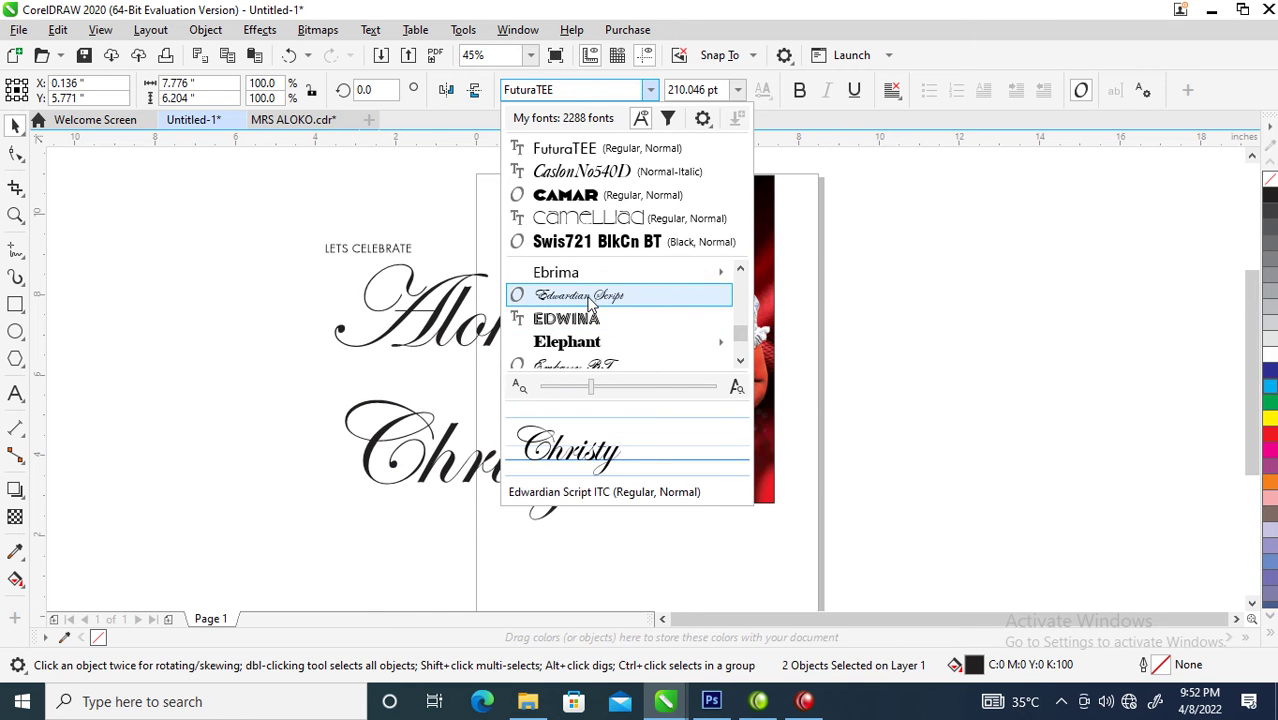
{"action": "left_click", "coordinate": [590, 298]}
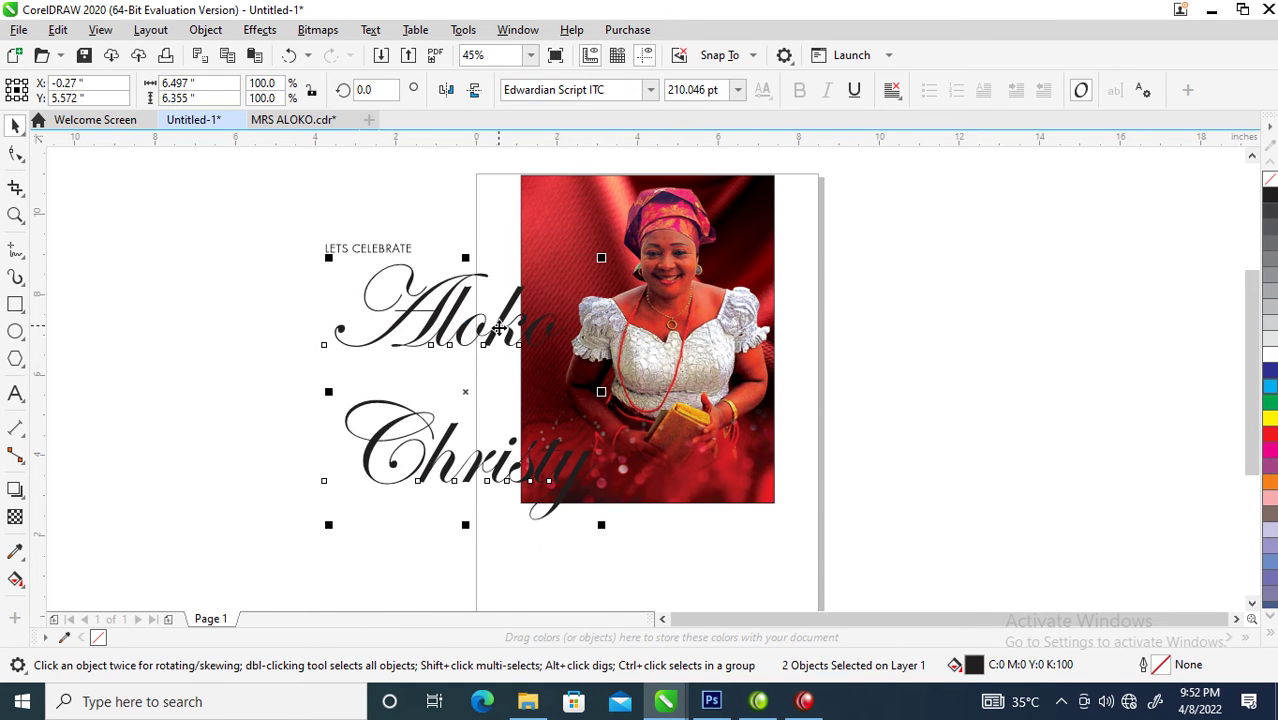
{"action": "left_click_drag", "start_coordinate": [498, 328], "coordinate": [726, 401]}
Step: Give both names a white fill and white outline over the photo's lower part
{"action": "key", "text": "Escape"}
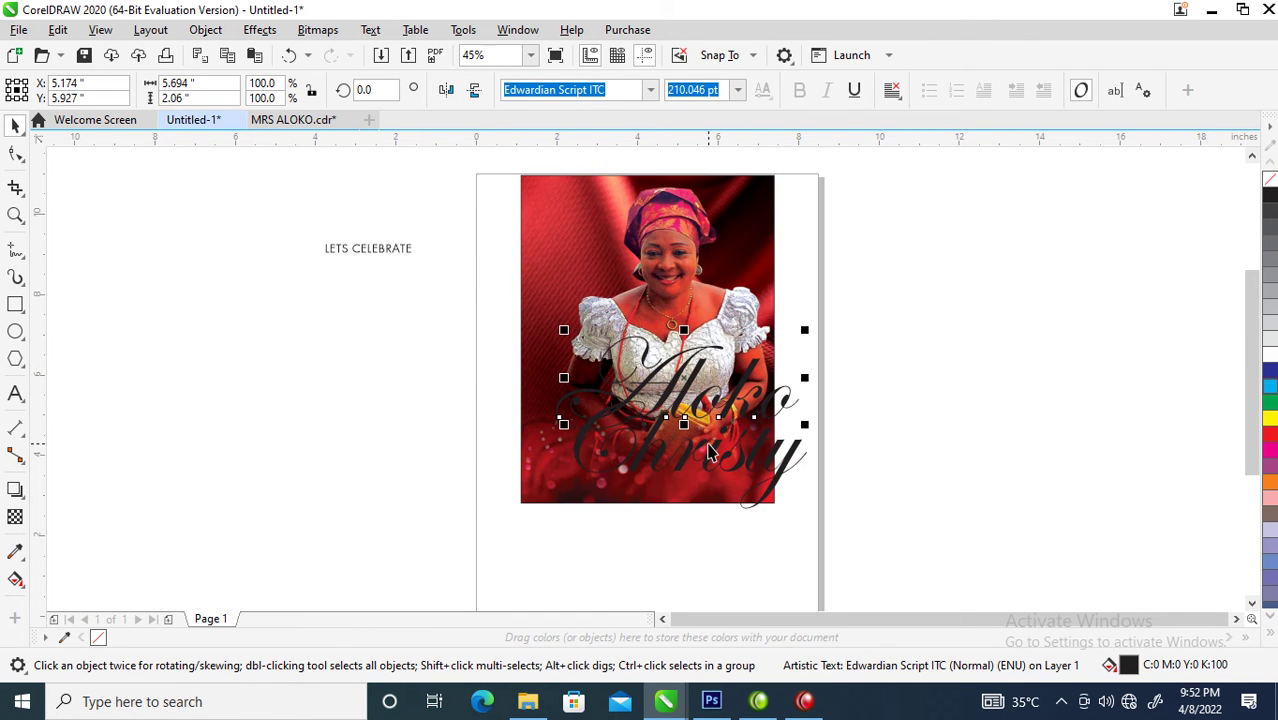
{"action": "left_click", "coordinate": [712, 448], "text": "shift"}
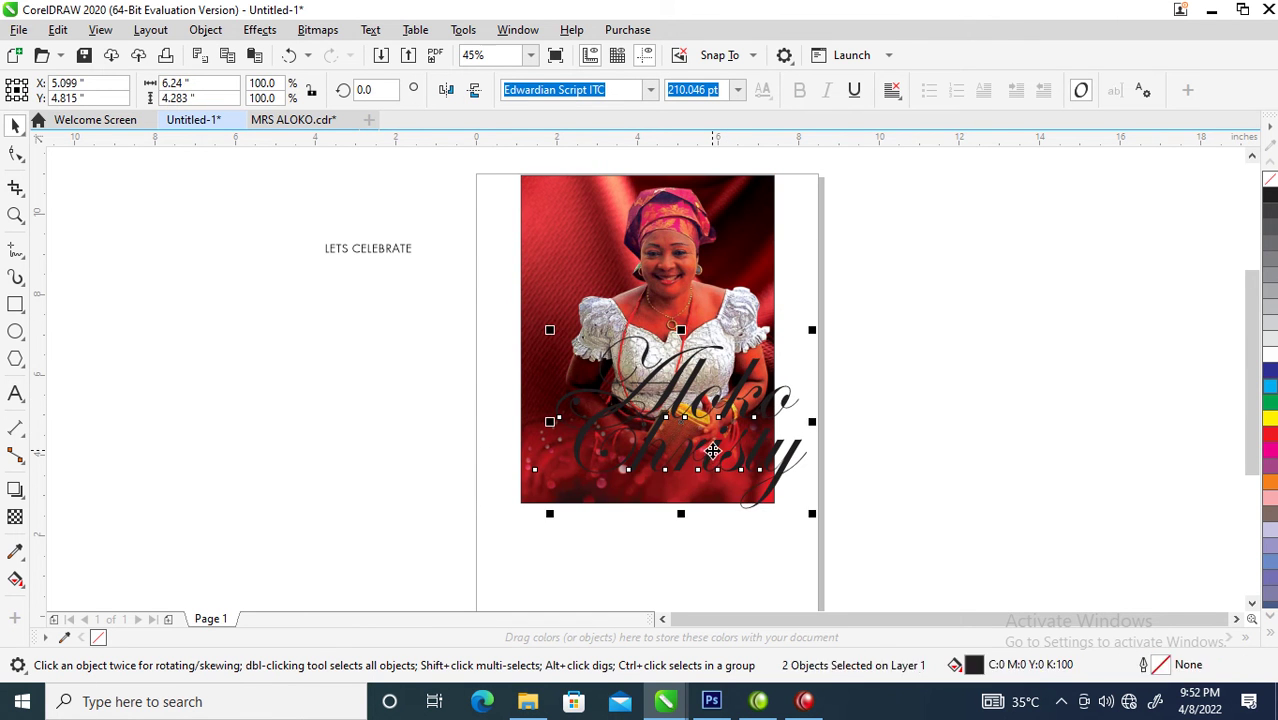
{"action": "left_click", "coordinate": [1272, 356]}
{"action": "right_click", "coordinate": [1272, 356]}
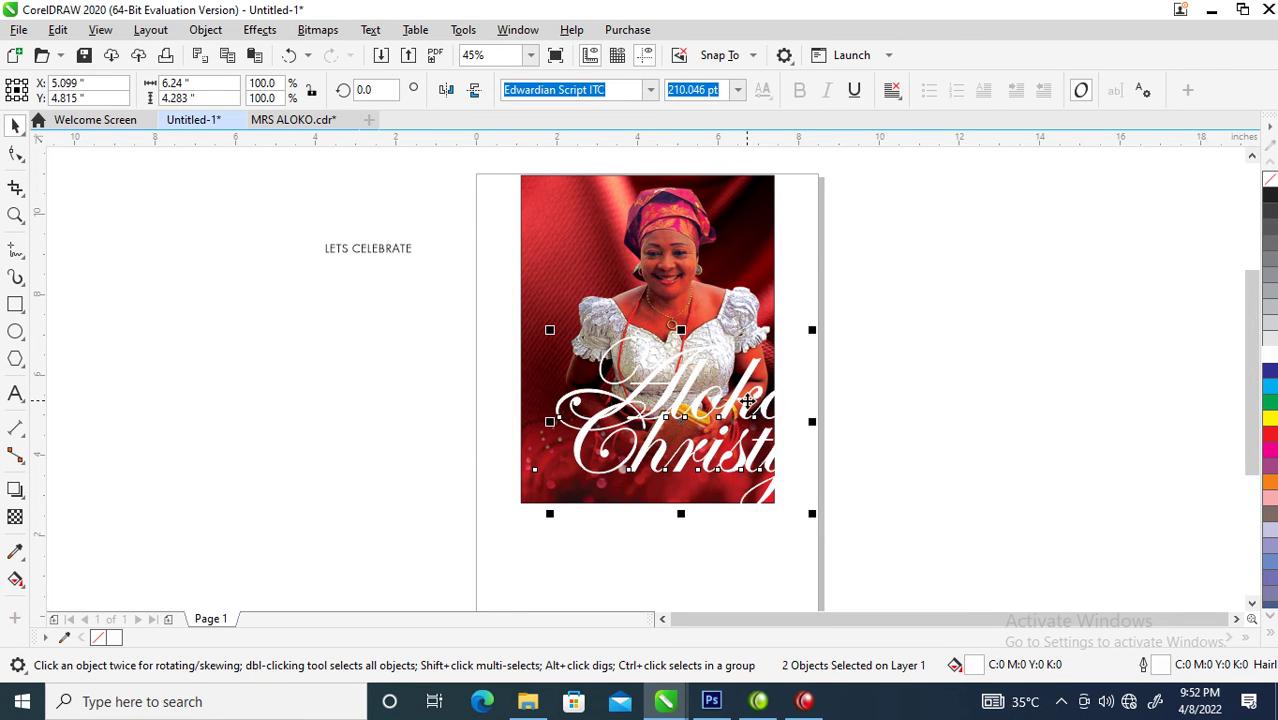
{"action": "left_click_drag", "start_coordinate": [747, 400], "coordinate": [678, 432]}
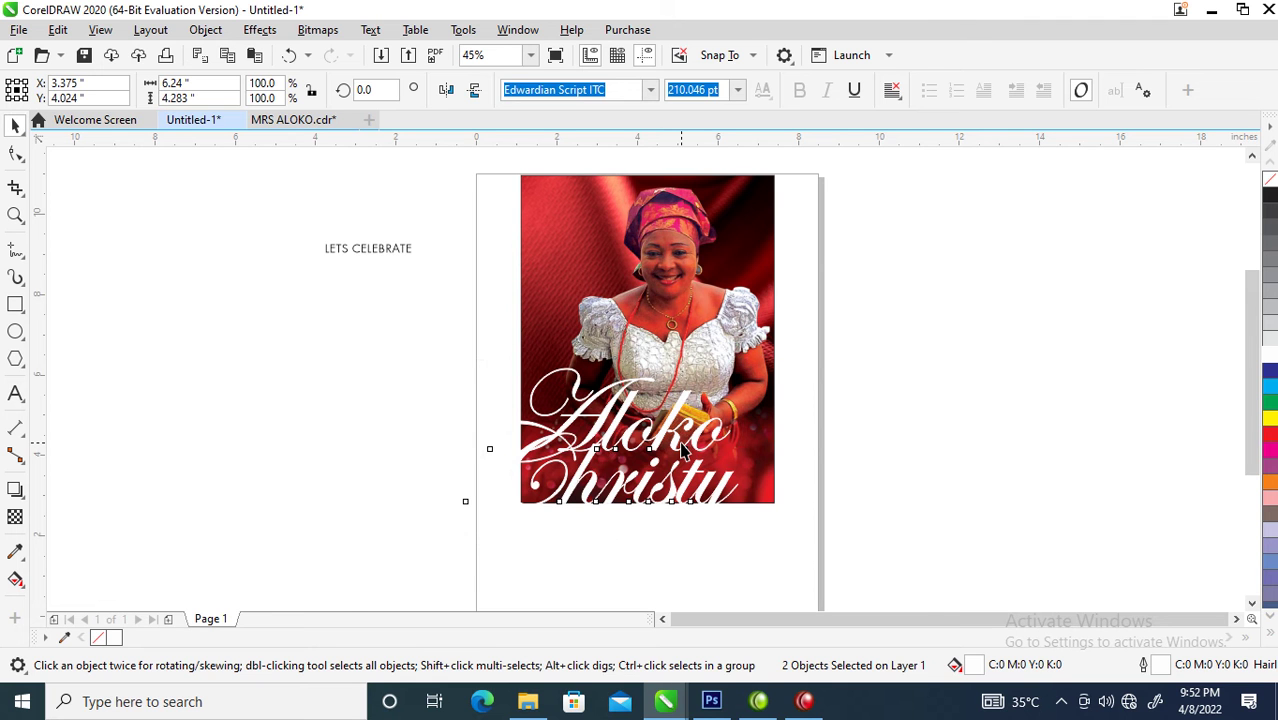
Step: Give the script text a 3 pt outline placed behind the fill
{"action": "key", "text": "F11"}
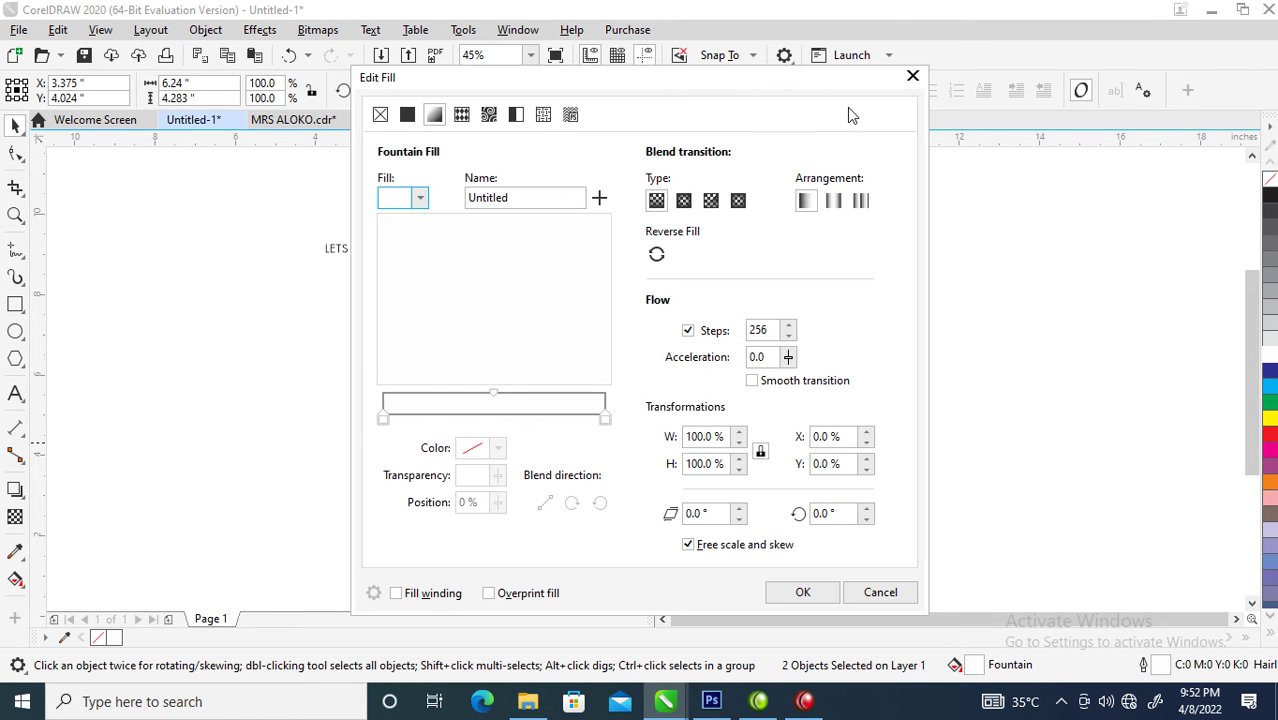
{"action": "left_click", "coordinate": [912, 77]}
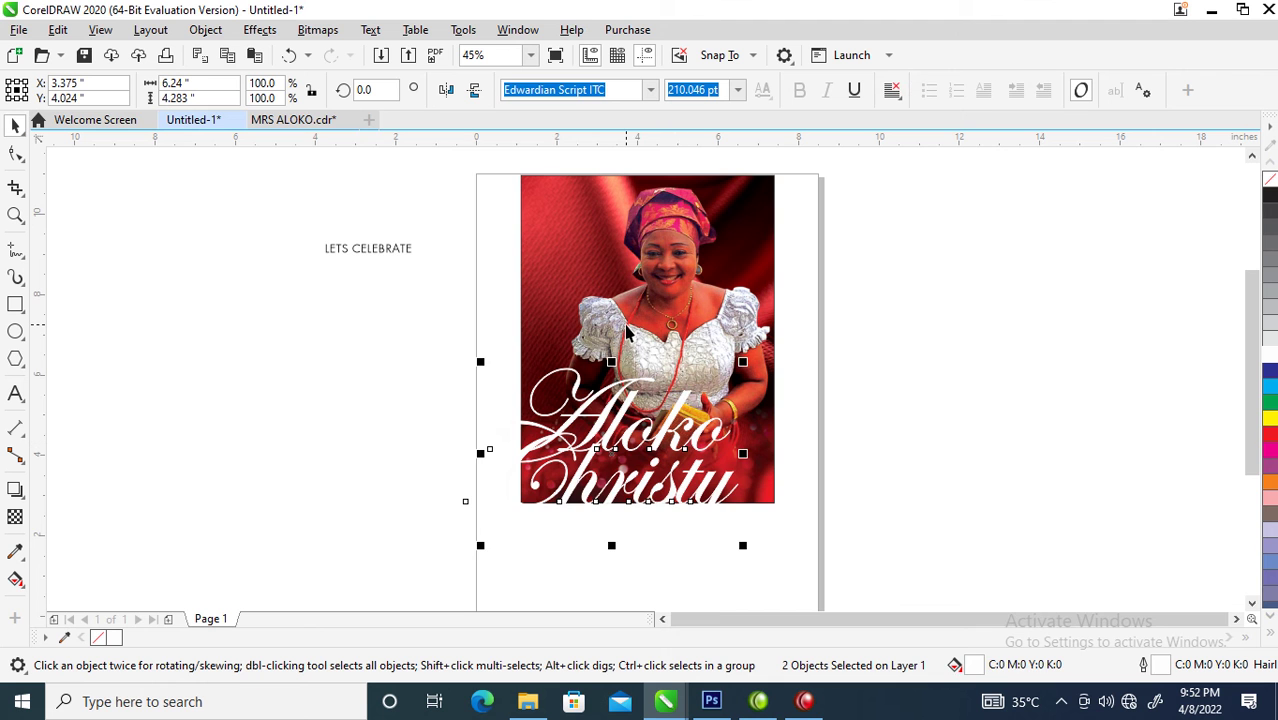
{"action": "key", "text": "F12"}
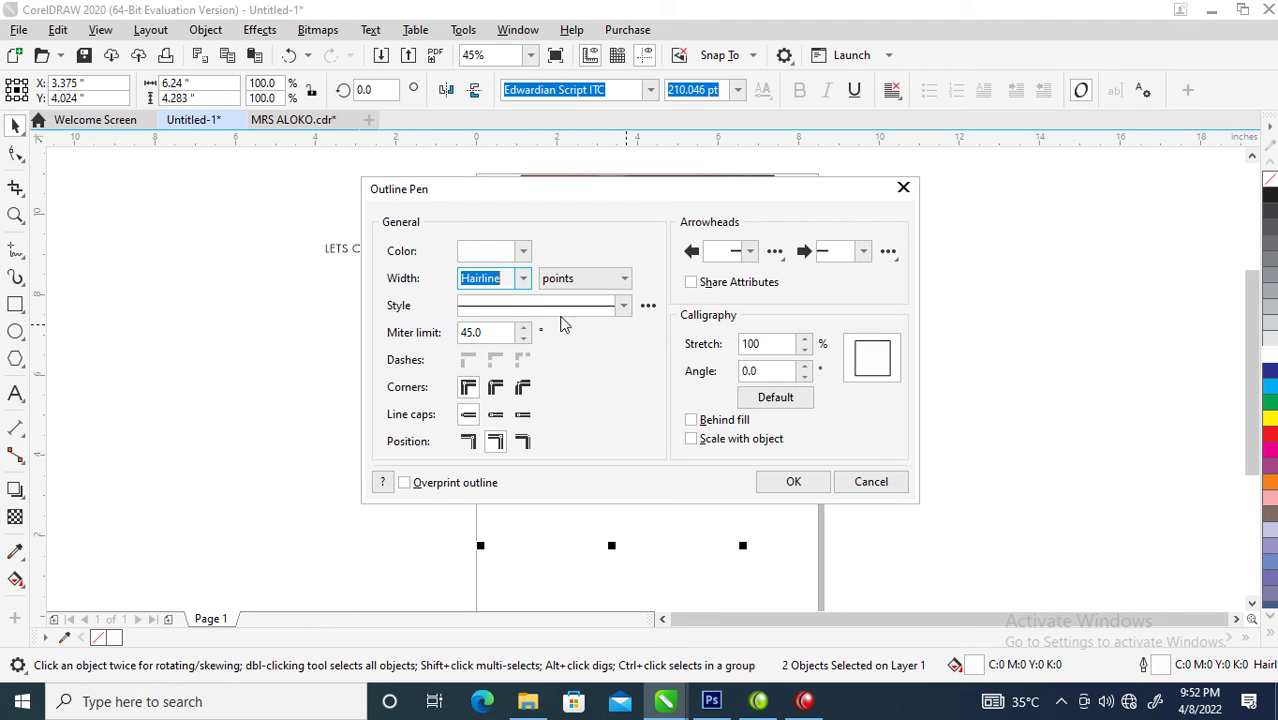
{"action": "type", "text": "3"}
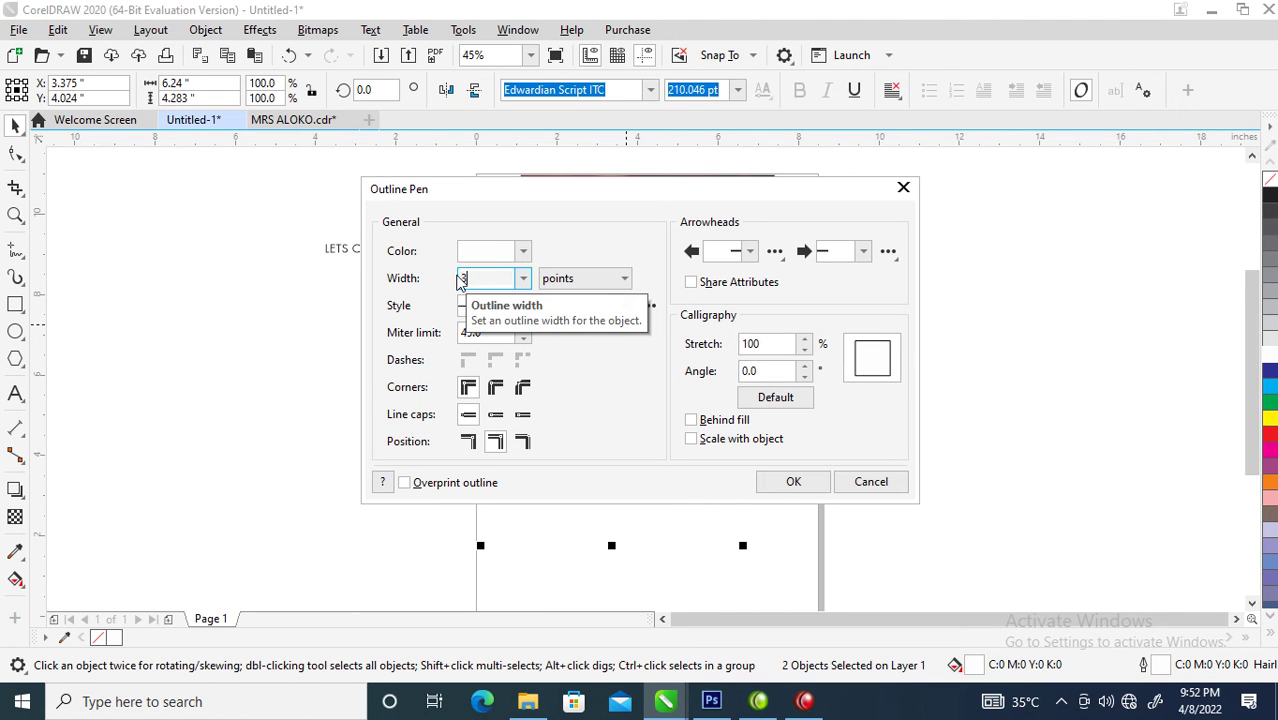
{"action": "left_click", "coordinate": [712, 423]}
{"action": "left_click", "coordinate": [793, 481]}
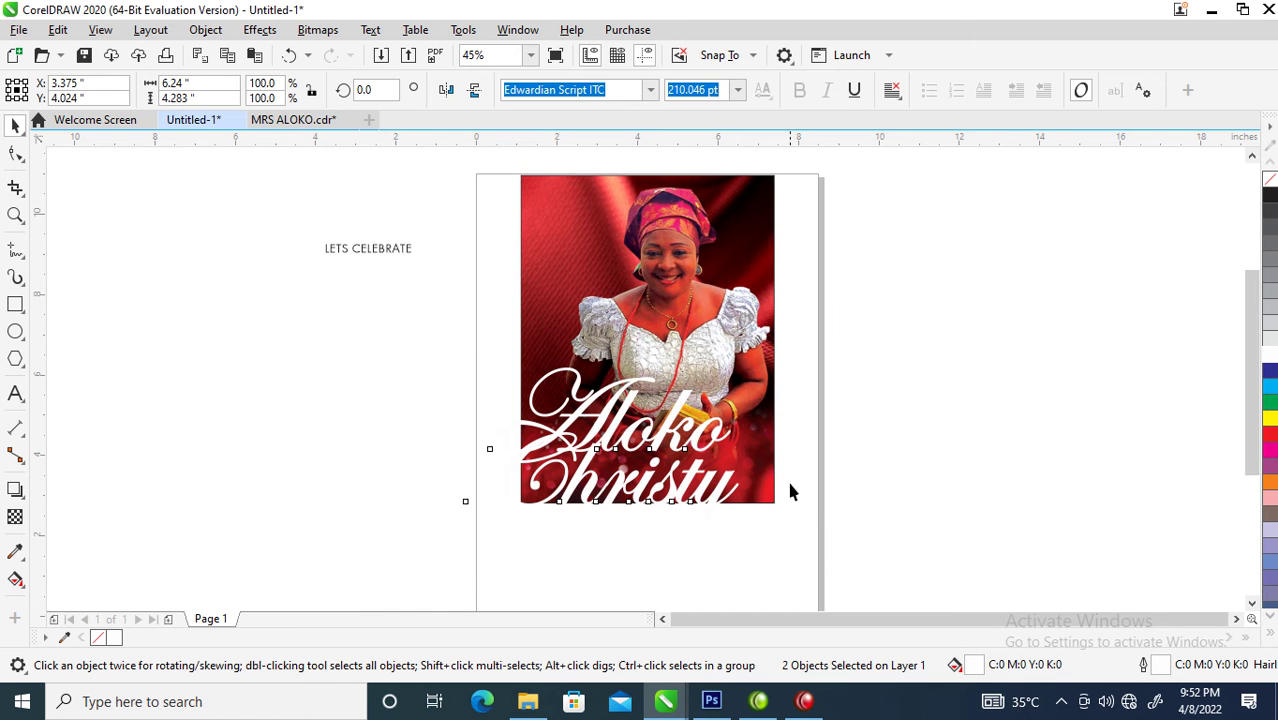
Step: Tilt the Aloko Christy text about 19° across the photo's lower part
{"action": "left_click_drag", "start_coordinate": [714, 435], "coordinate": [724, 417]}
{"action": "left_click", "coordinate": [724, 417]}
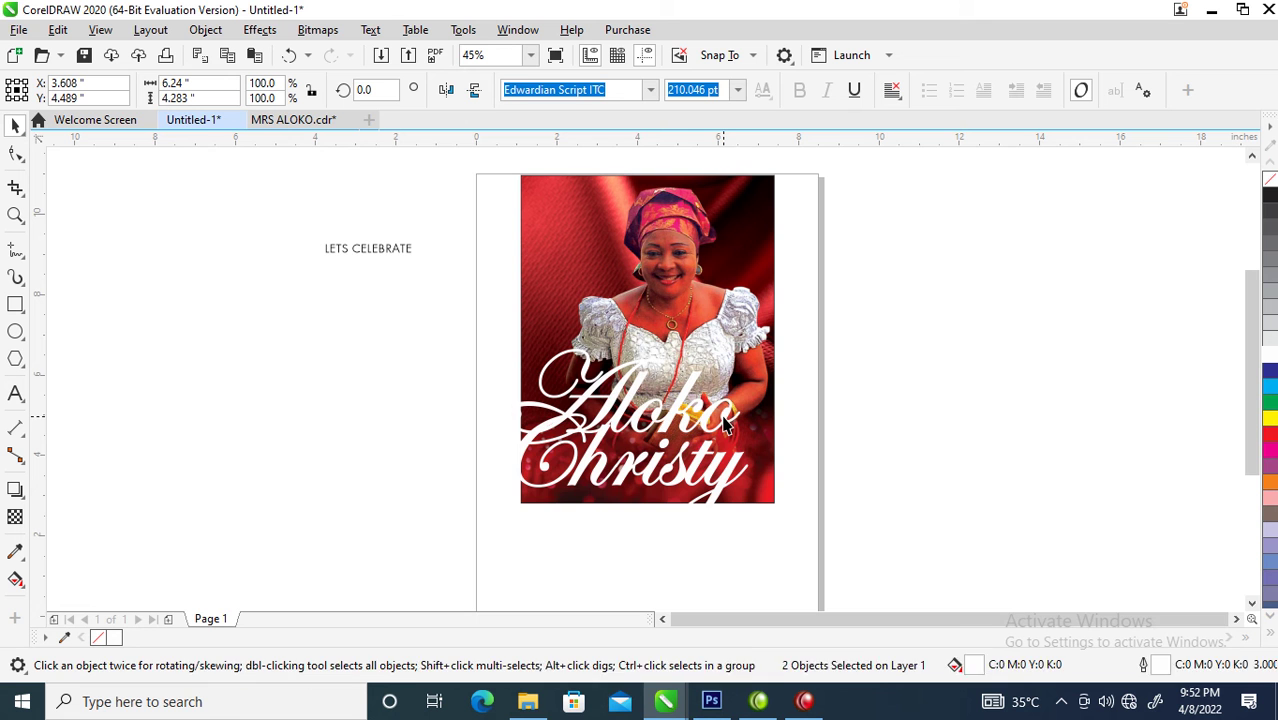
{"action": "left_click_drag", "start_coordinate": [752, 338], "coordinate": [741, 268]}
{"action": "left_click_drag", "start_coordinate": [699, 398], "coordinate": [742, 441]}
Step: Fine-tune the text's position and select it together with the curve below
{"action": "left_click", "coordinate": [708, 440]}
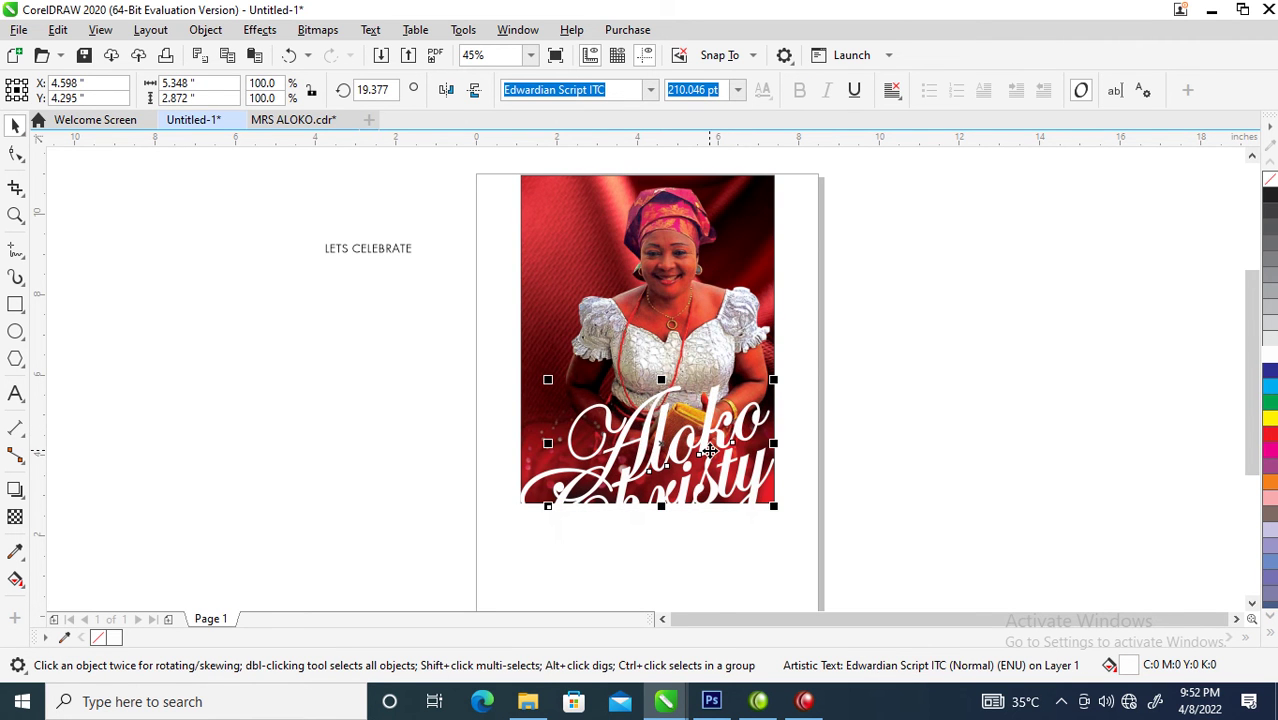
{"action": "left_click", "coordinate": [758, 493], "text": "shift"}
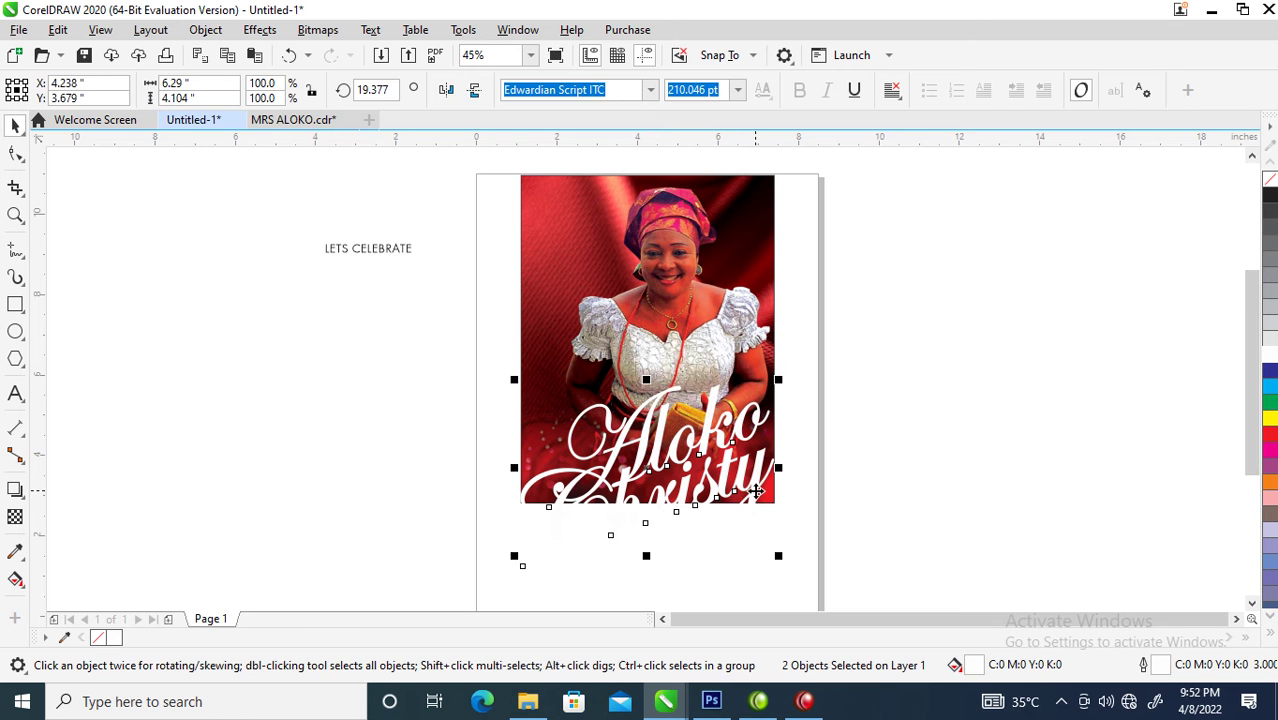
{"action": "left_click_drag", "start_coordinate": [757, 490], "coordinate": [741, 510]}
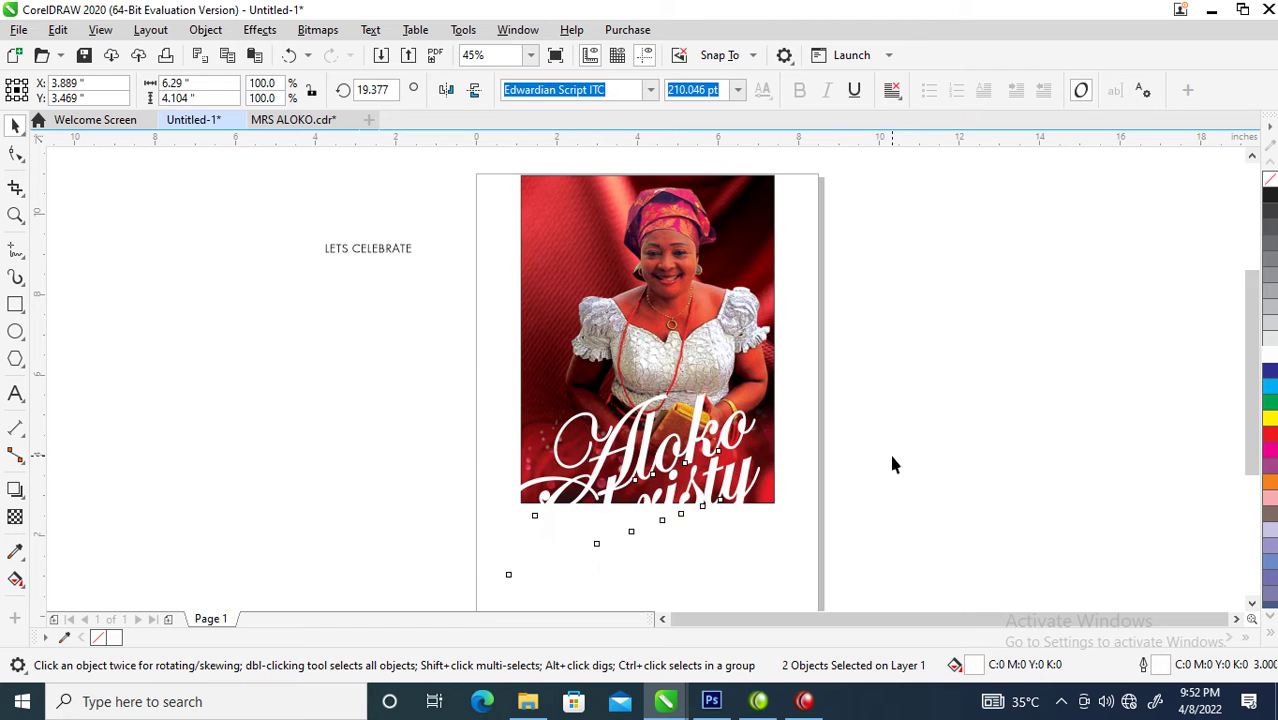
{"action": "left_click", "coordinate": [893, 463]}
{"action": "left_click_drag", "start_coordinate": [630, 455], "coordinate": [620, 447]}
{"action": "left_click", "coordinate": [735, 496], "text": "shift"}
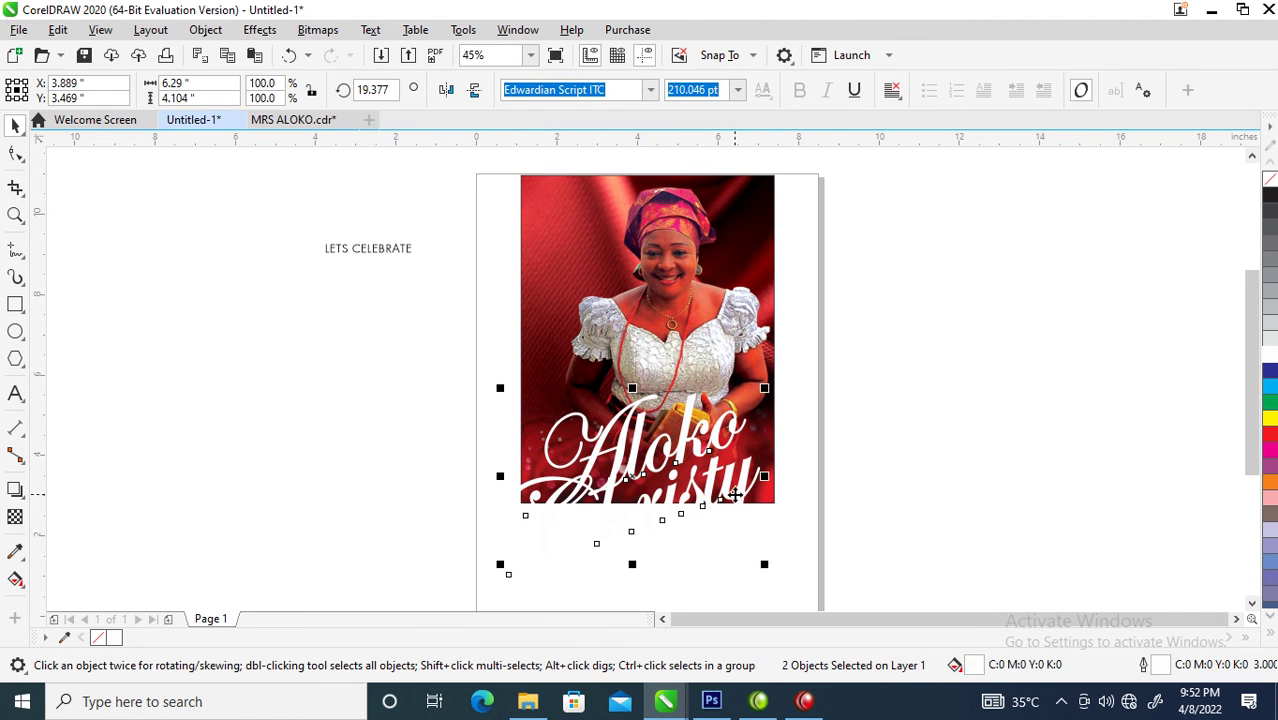
Step: Group the text with the curve and make a black-filled, black-outlined duplicate
{"action": "key", "text": "ctrl+g"}
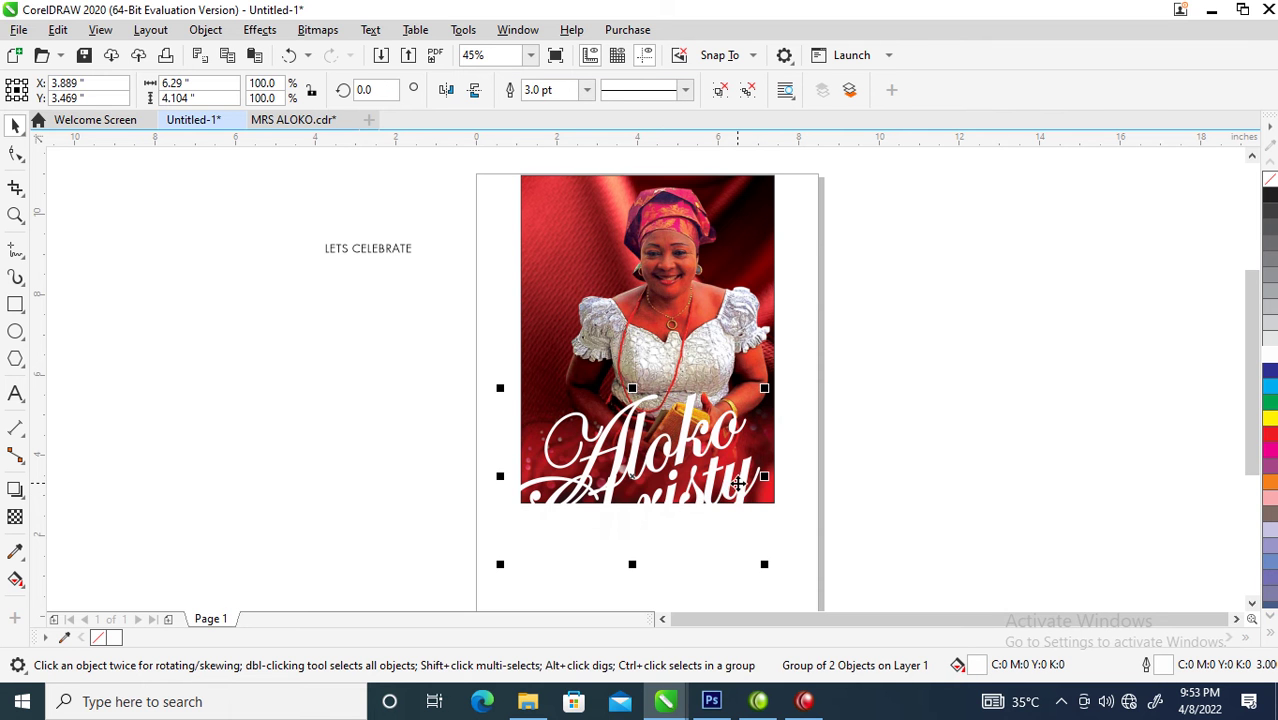
{"action": "left_click_drag", "start_coordinate": [746, 490], "coordinate": [760, 327]}
{"action": "right_click", "coordinate": [760, 327]}
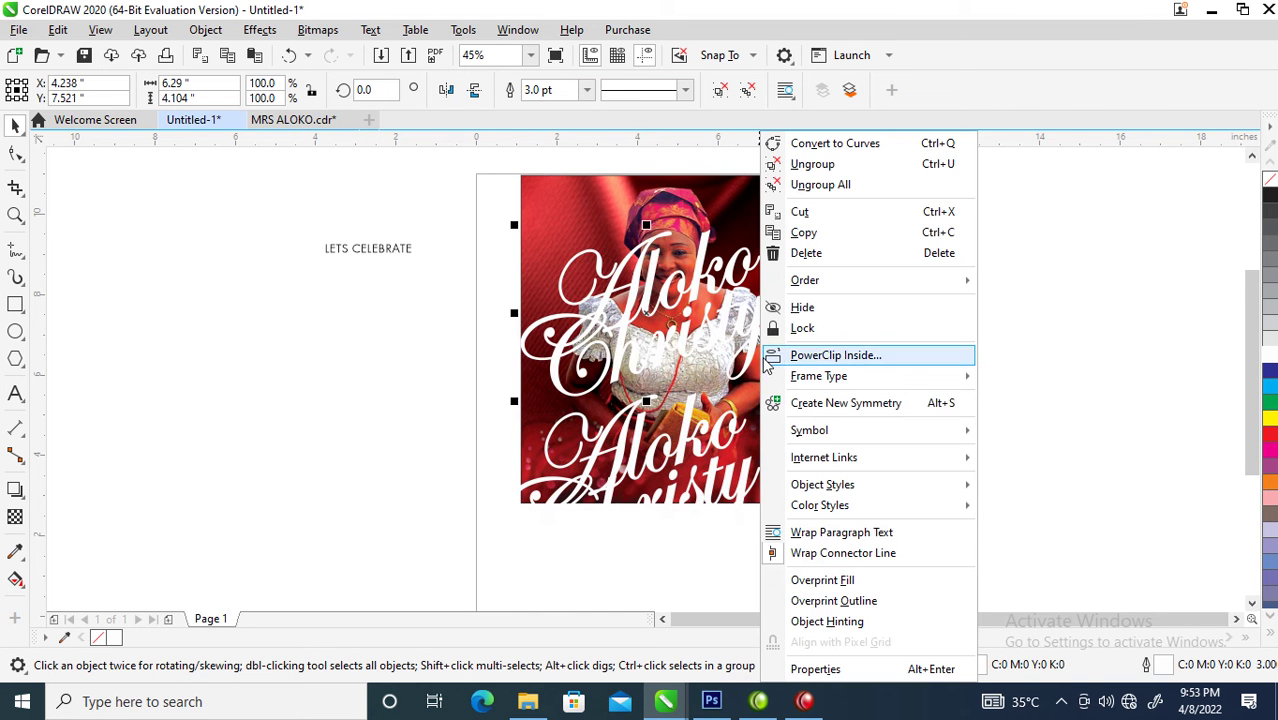
{"action": "left_click", "coordinate": [1270, 197]}
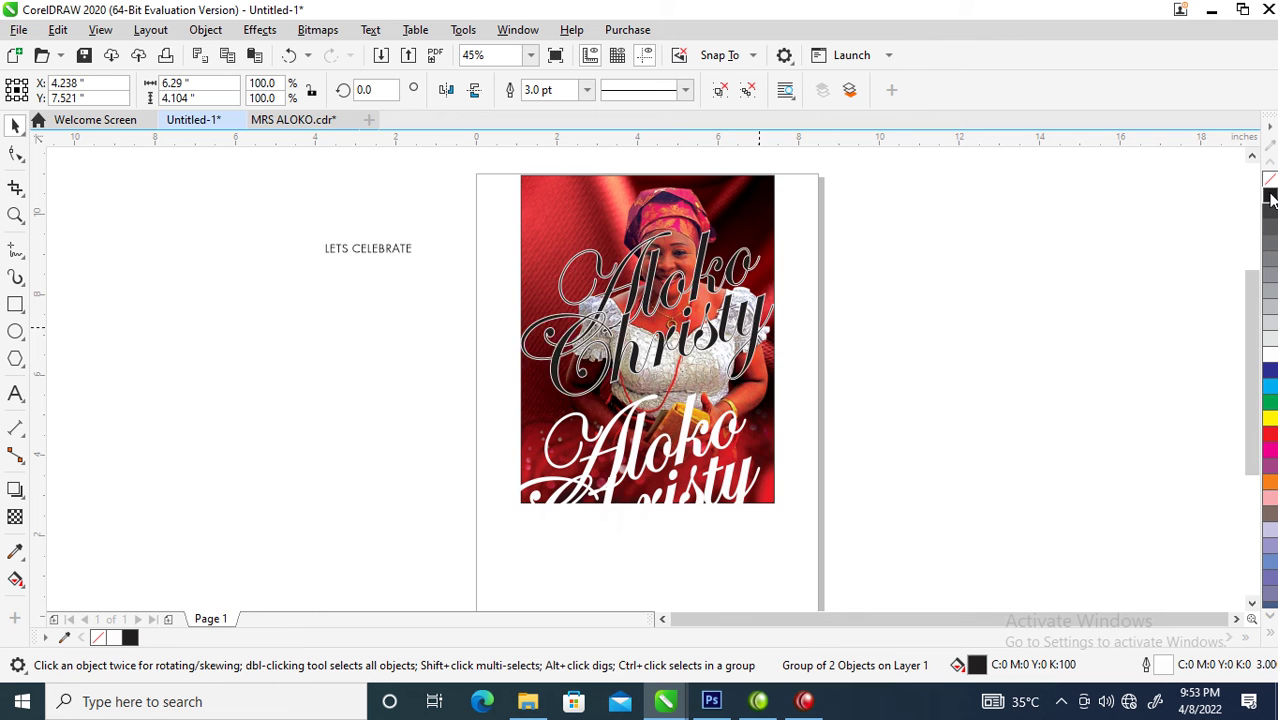
{"action": "left_click", "coordinate": [1270, 197]}
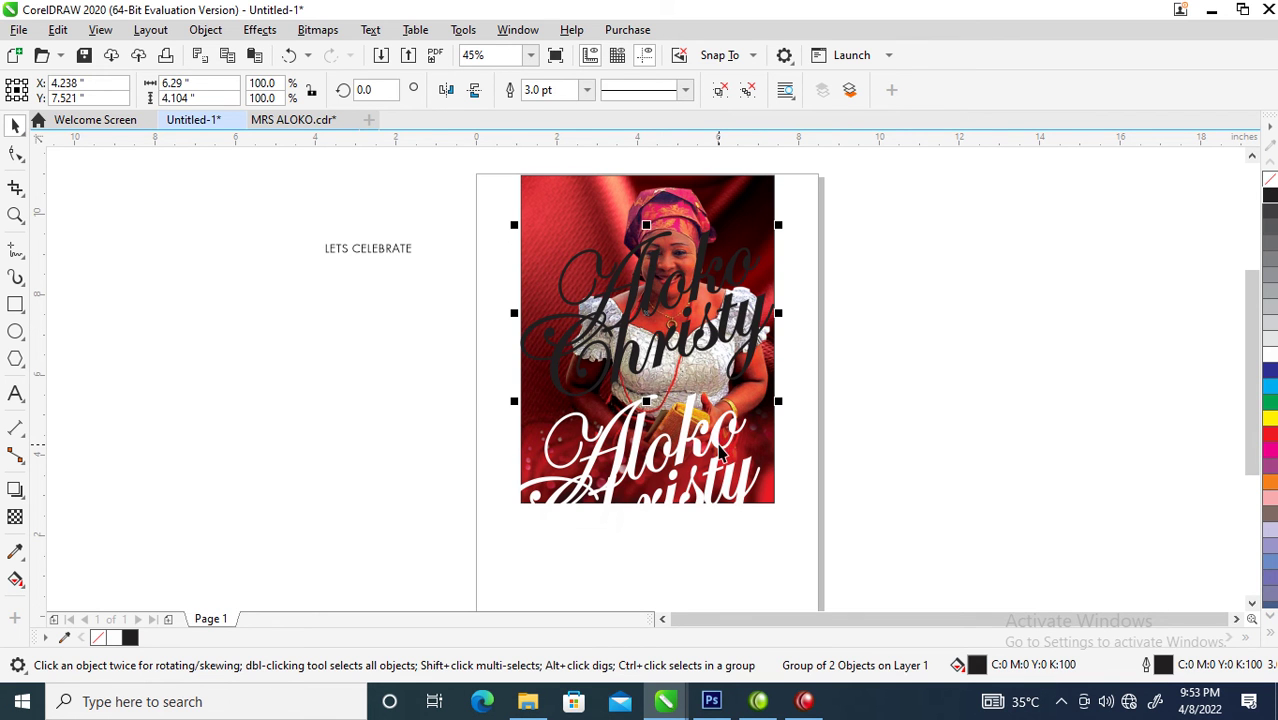
Step: Give the black copy a 9 pt outline, bottom-align it with the white script, and send it behind
{"action": "key", "text": "F12"}
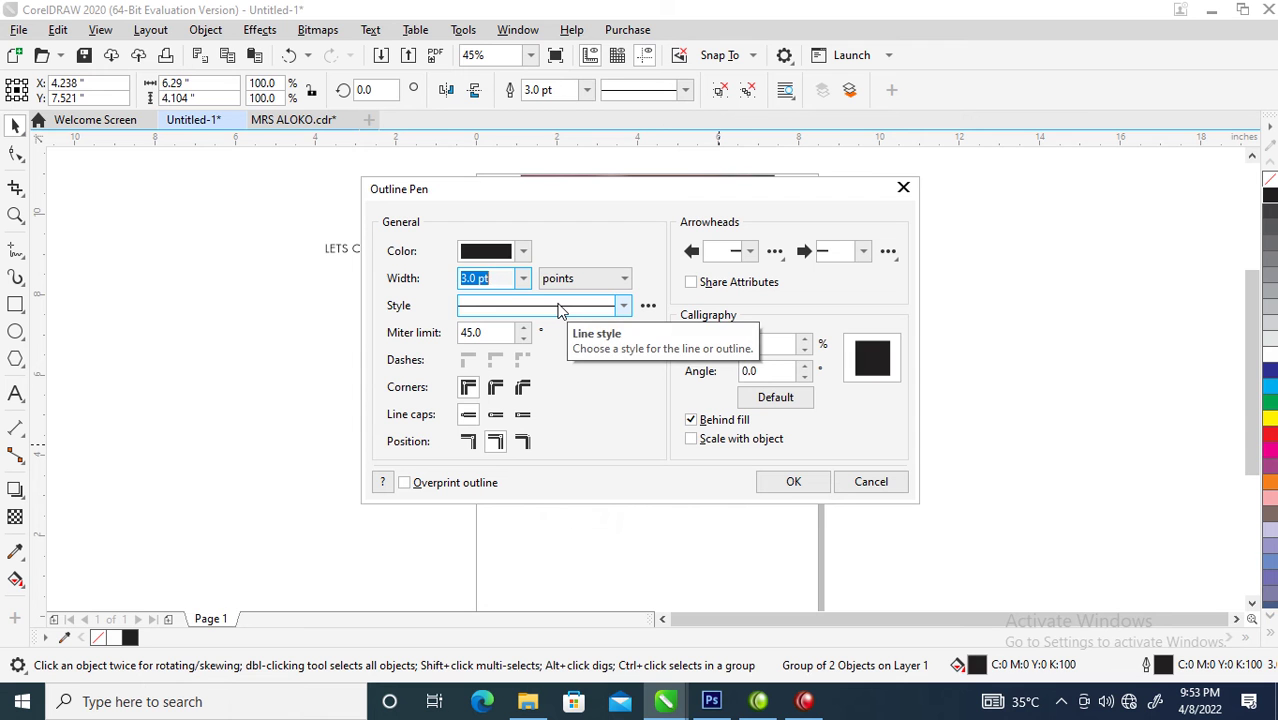
{"action": "type", "text": "9"}
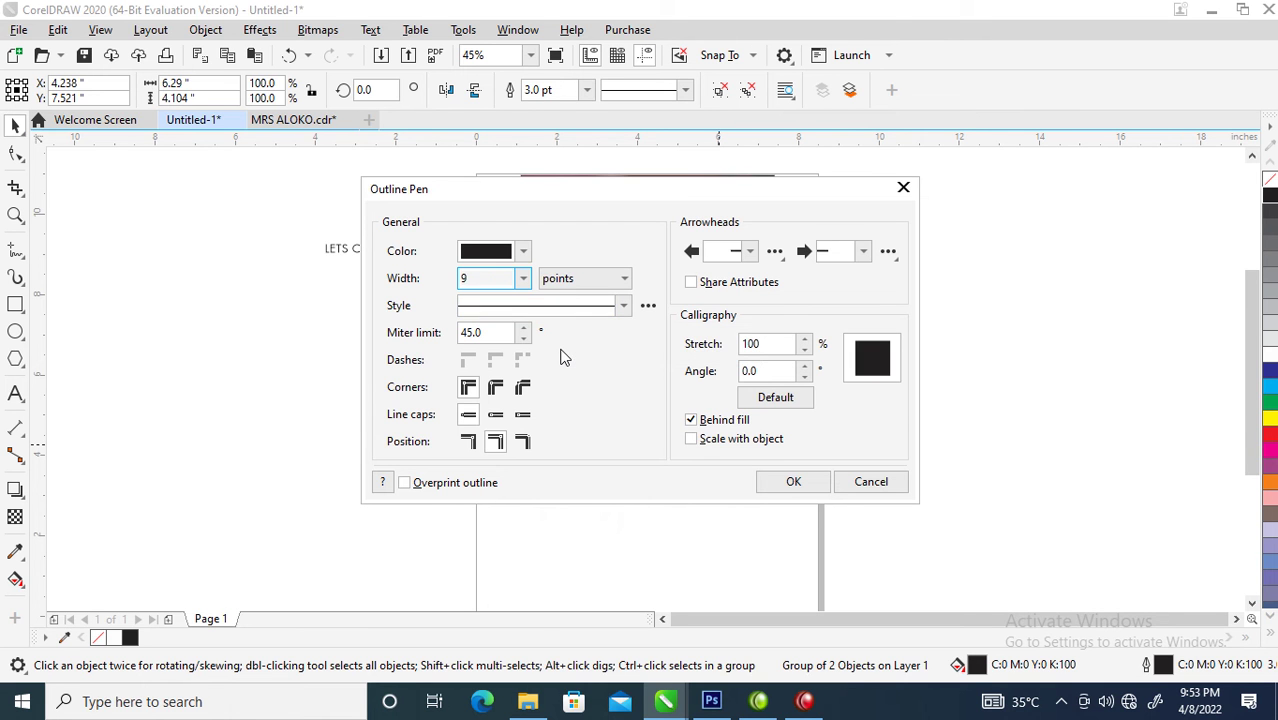
{"action": "key", "text": "Return"}
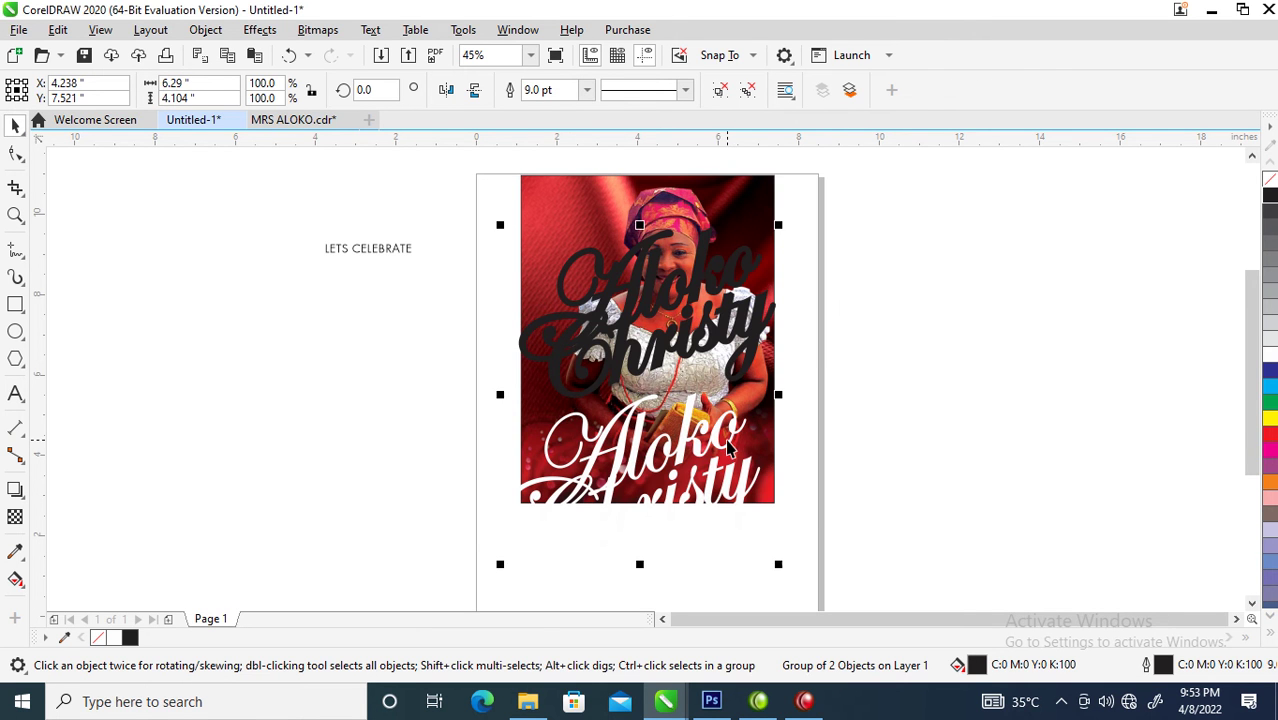
{"action": "key", "text": "ctrl+u"}
{"action": "key", "text": "b"}
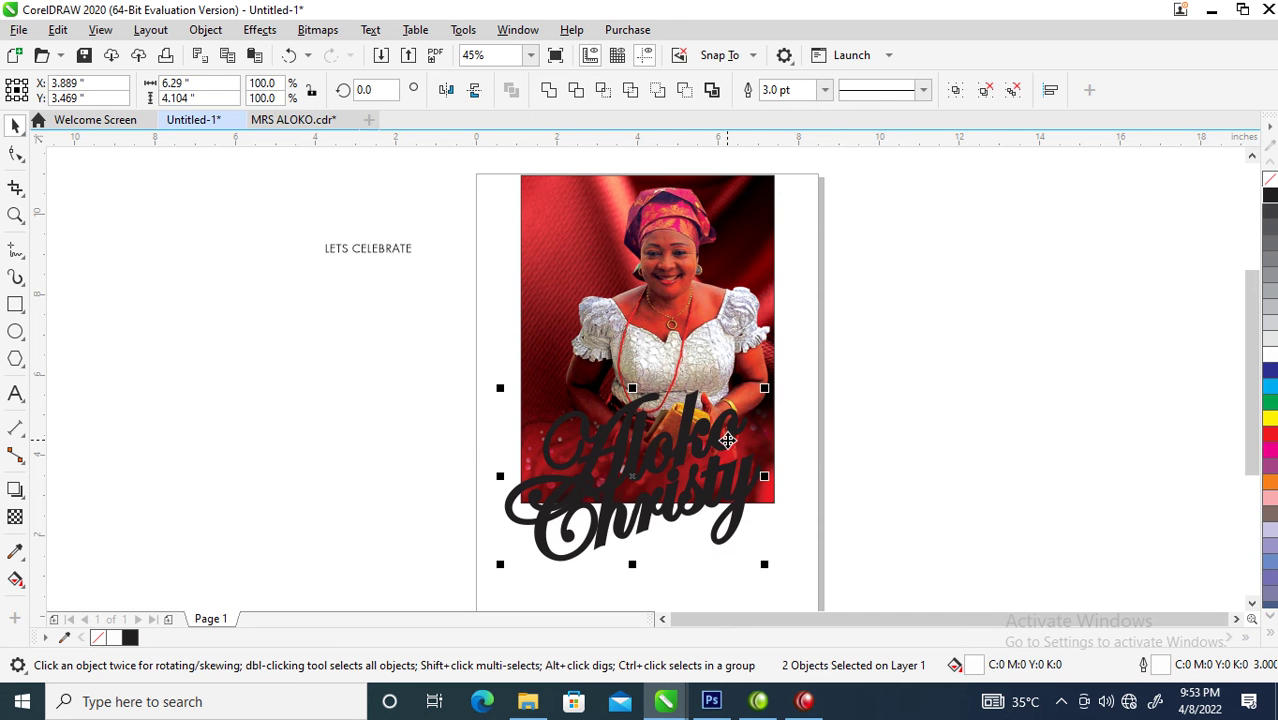
{"action": "left_click", "coordinate": [958, 422]}
{"action": "left_click", "coordinate": [686, 446]}
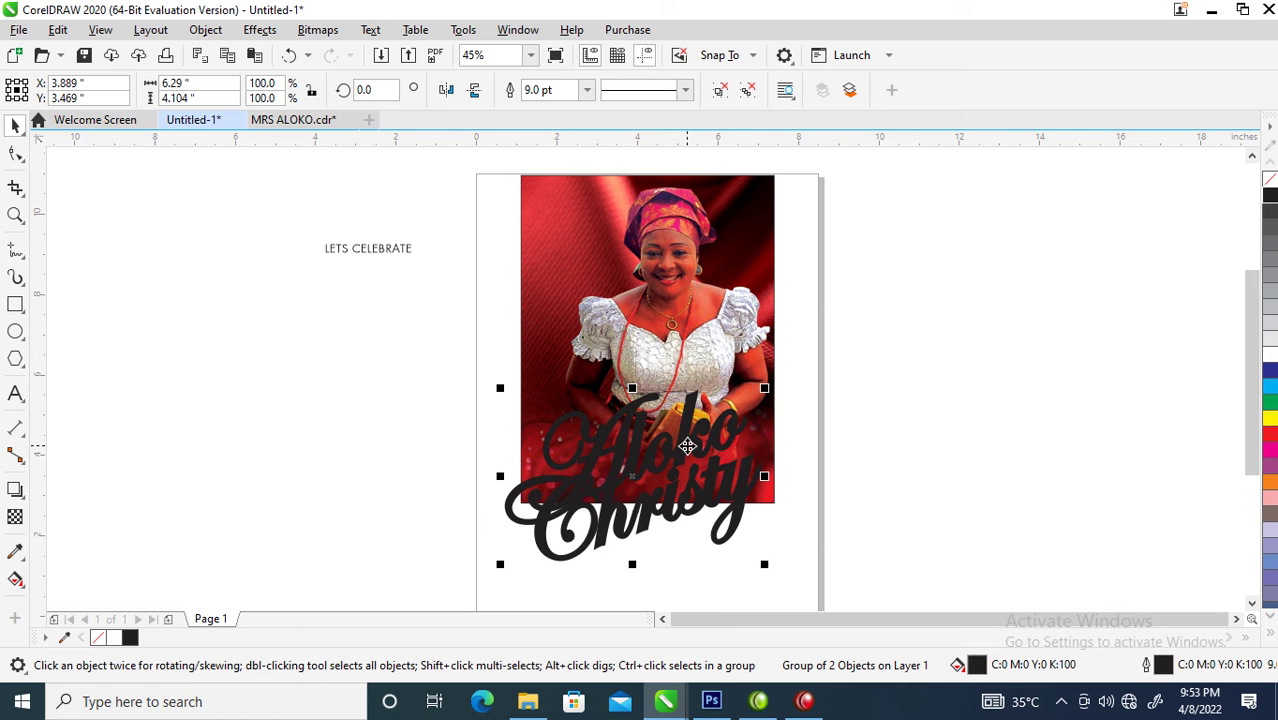
{"action": "key", "text": "ctrl+Page_Down"}
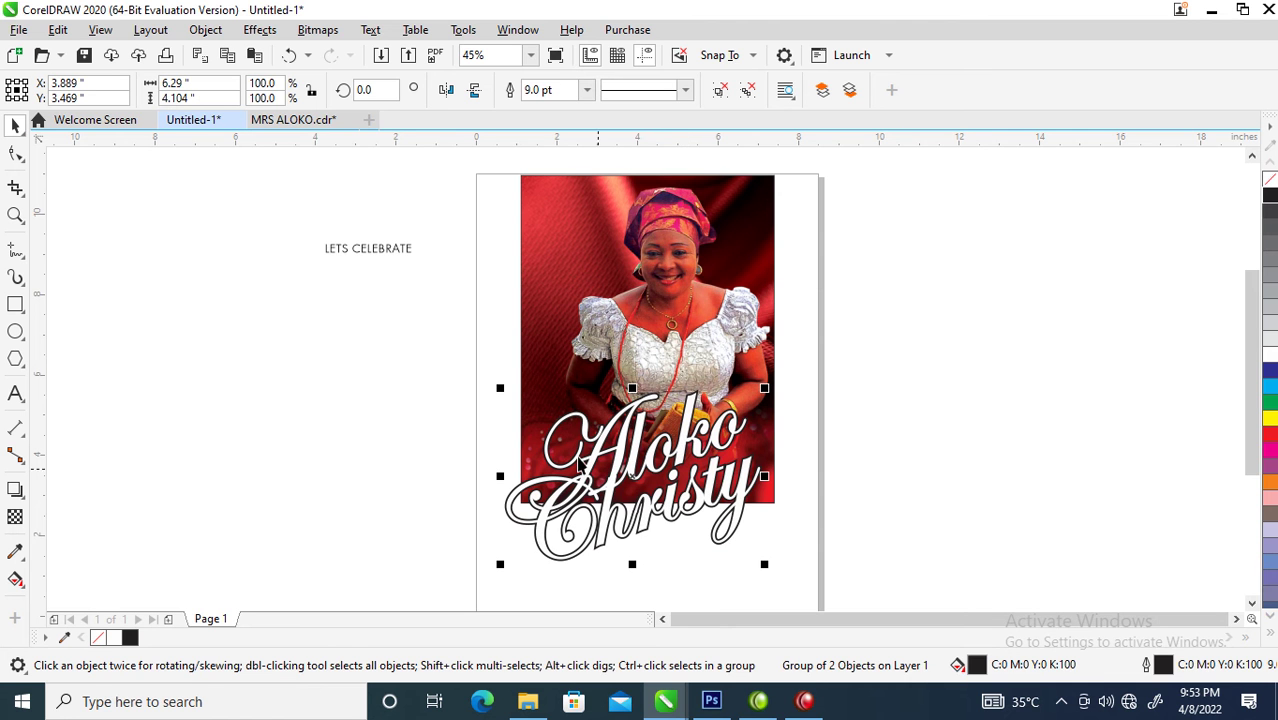
Step: Zoom in on the script and drag out a drop shadow from the text
{"action": "key", "text": "z"}
{"action": "left_click_drag", "start_coordinate": [360, 258], "coordinate": [756, 557]}
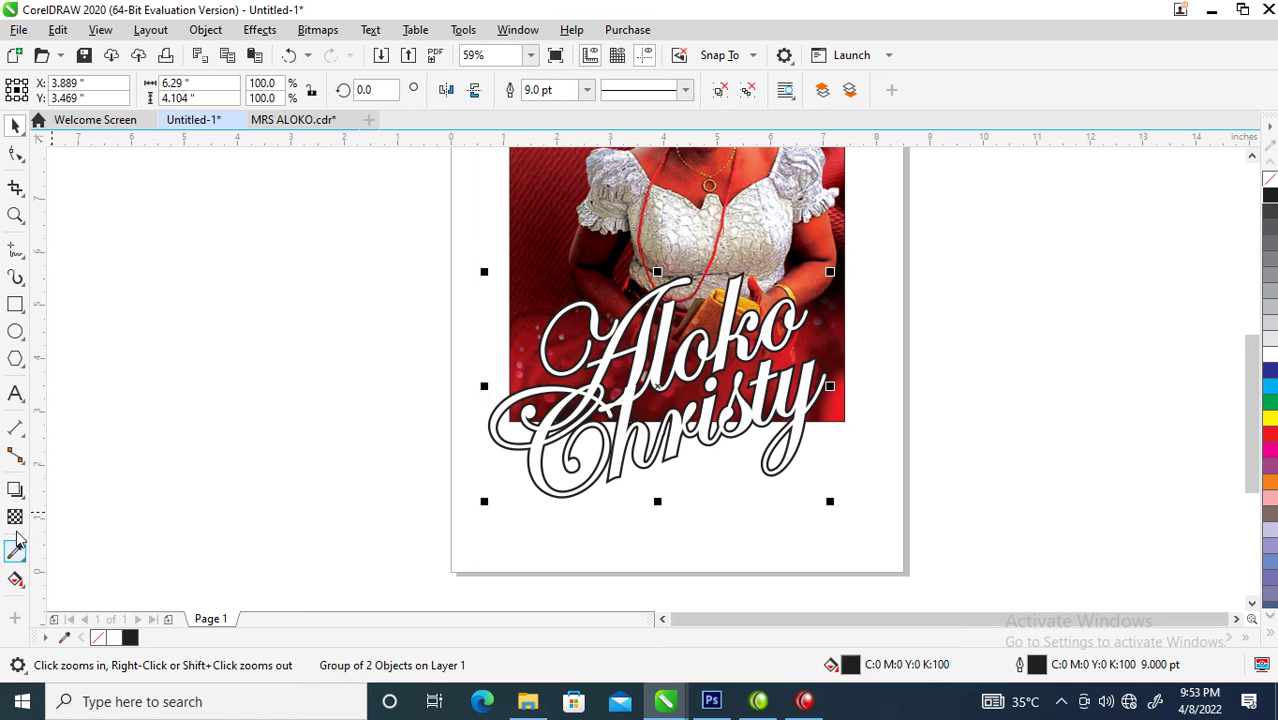
{"action": "key", "text": "Escape"}
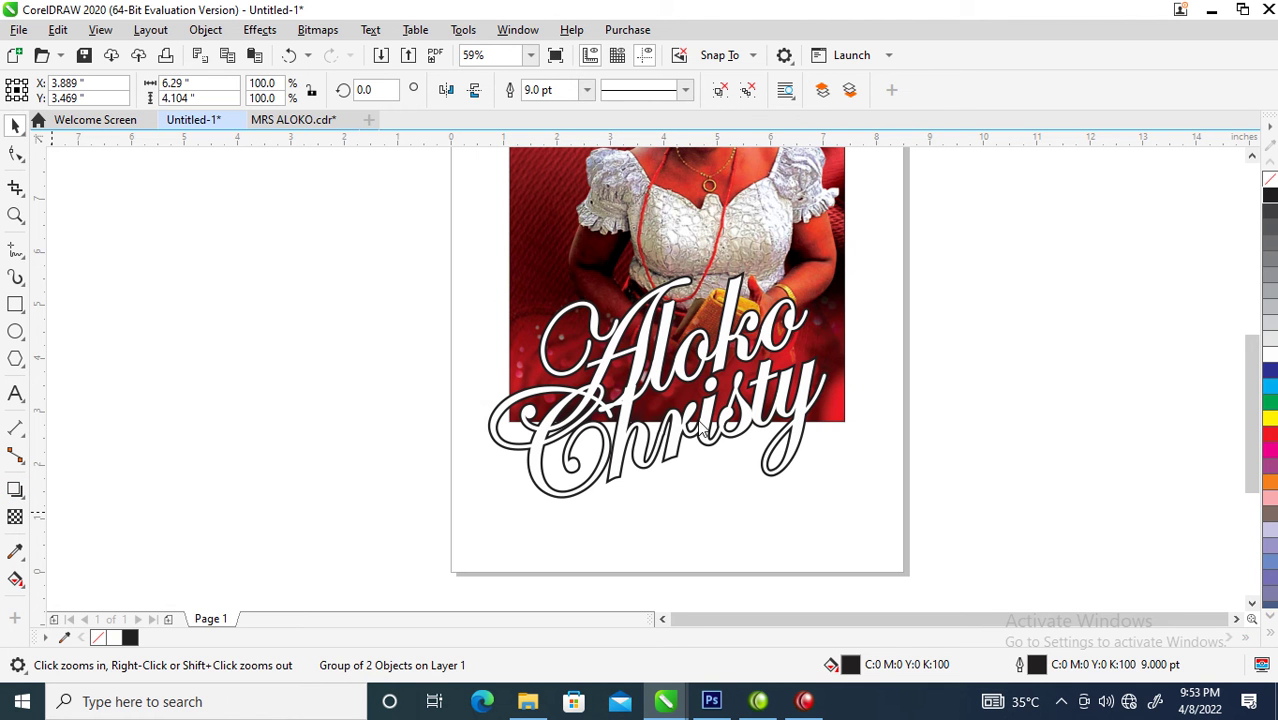
{"action": "left_click_drag", "start_coordinate": [658, 384], "coordinate": [650, 508]}
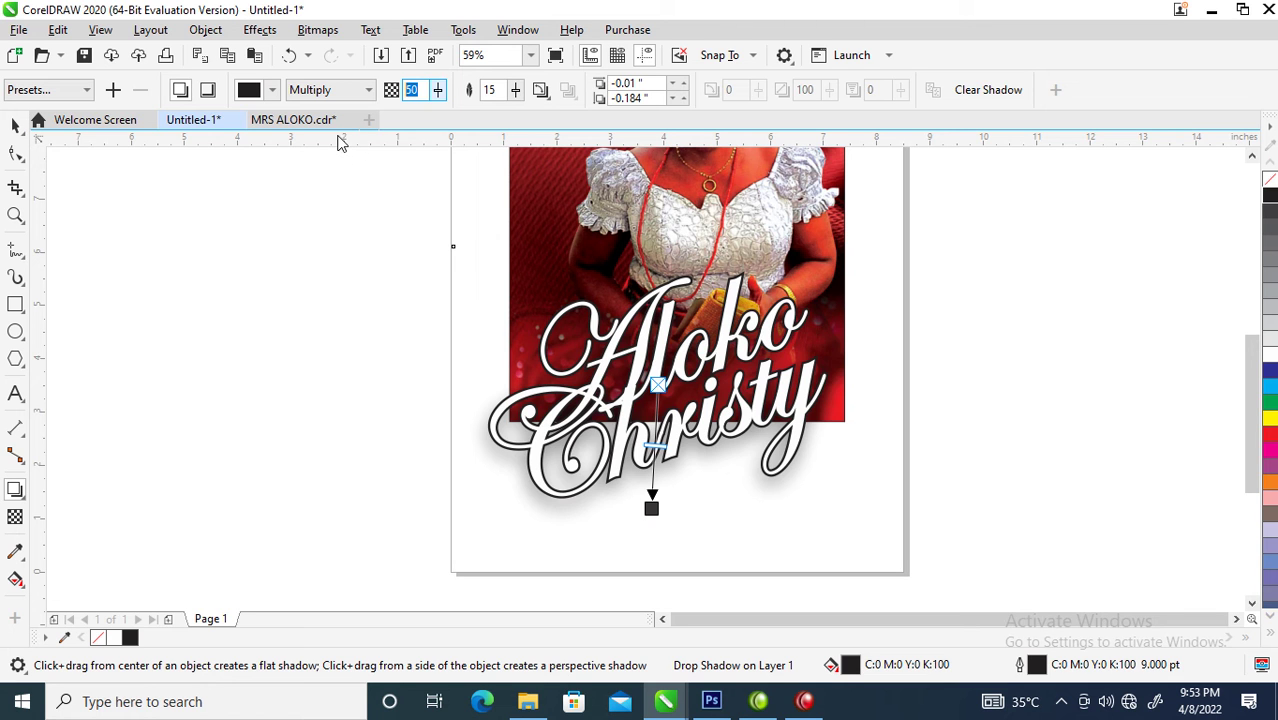
Step: Set the shadow to opacity 100 and feathering 6, nudging it closer to the text
{"action": "type", "text": "100"}
{"action": "key", "text": "Return"}
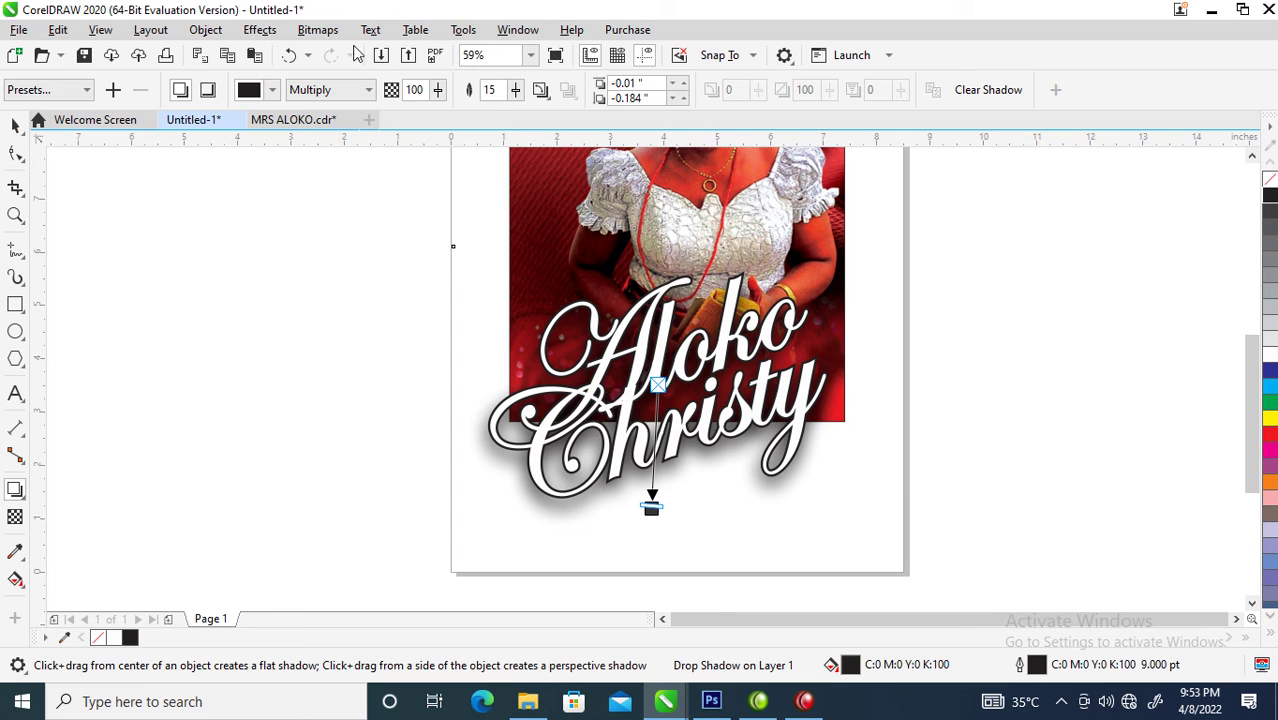
{"action": "double_click", "coordinate": [494, 91]}
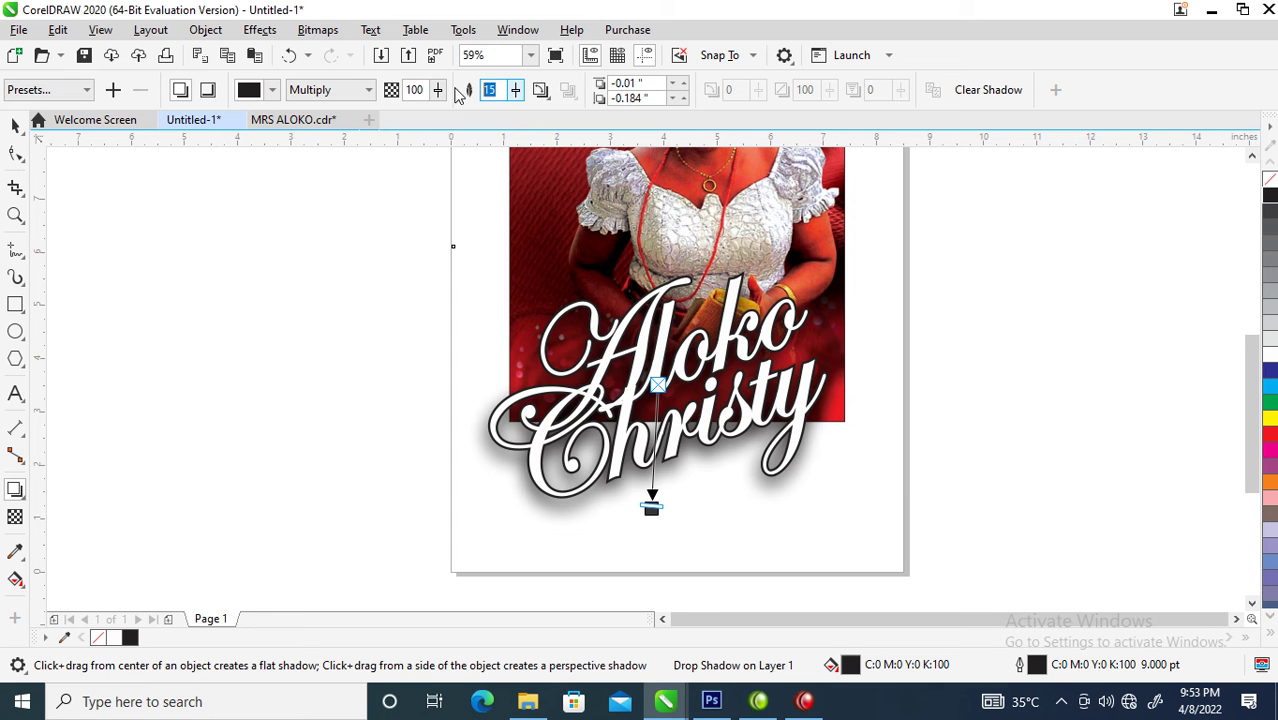
{"action": "type", "text": "6"}
{"action": "key", "text": "Return"}
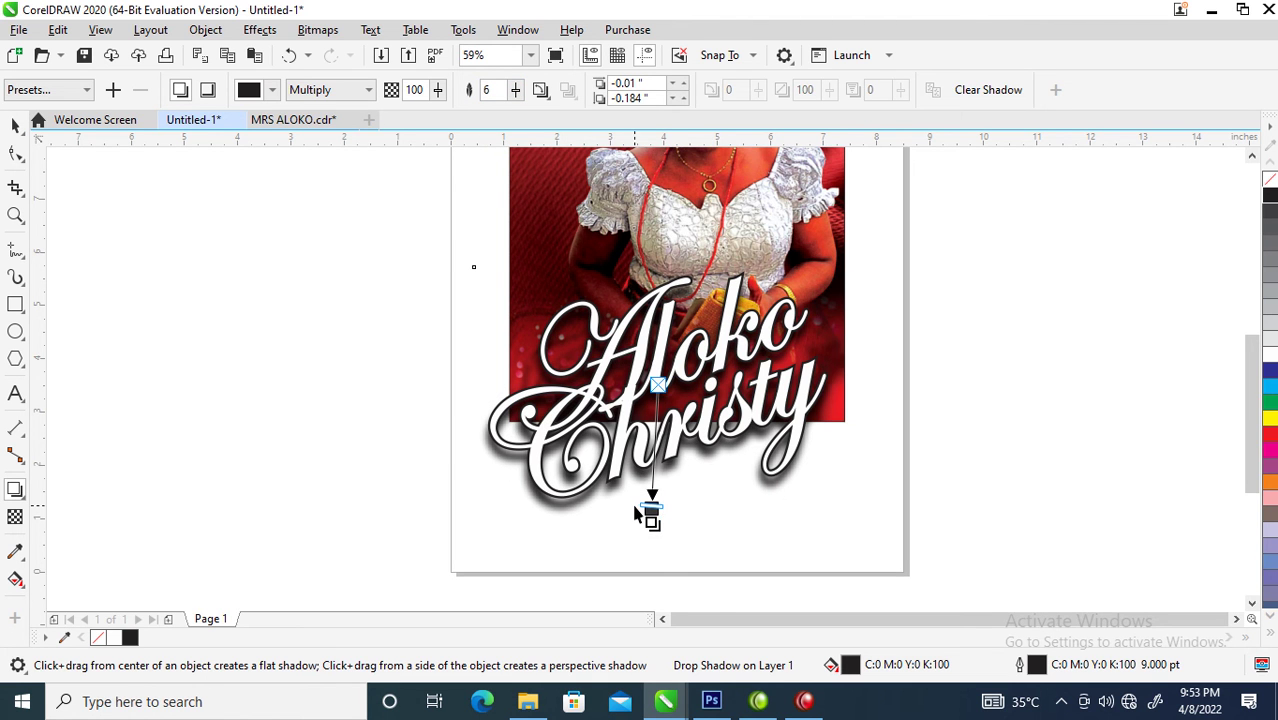
{"action": "left_click_drag", "start_coordinate": [653, 506], "coordinate": [659, 502]}
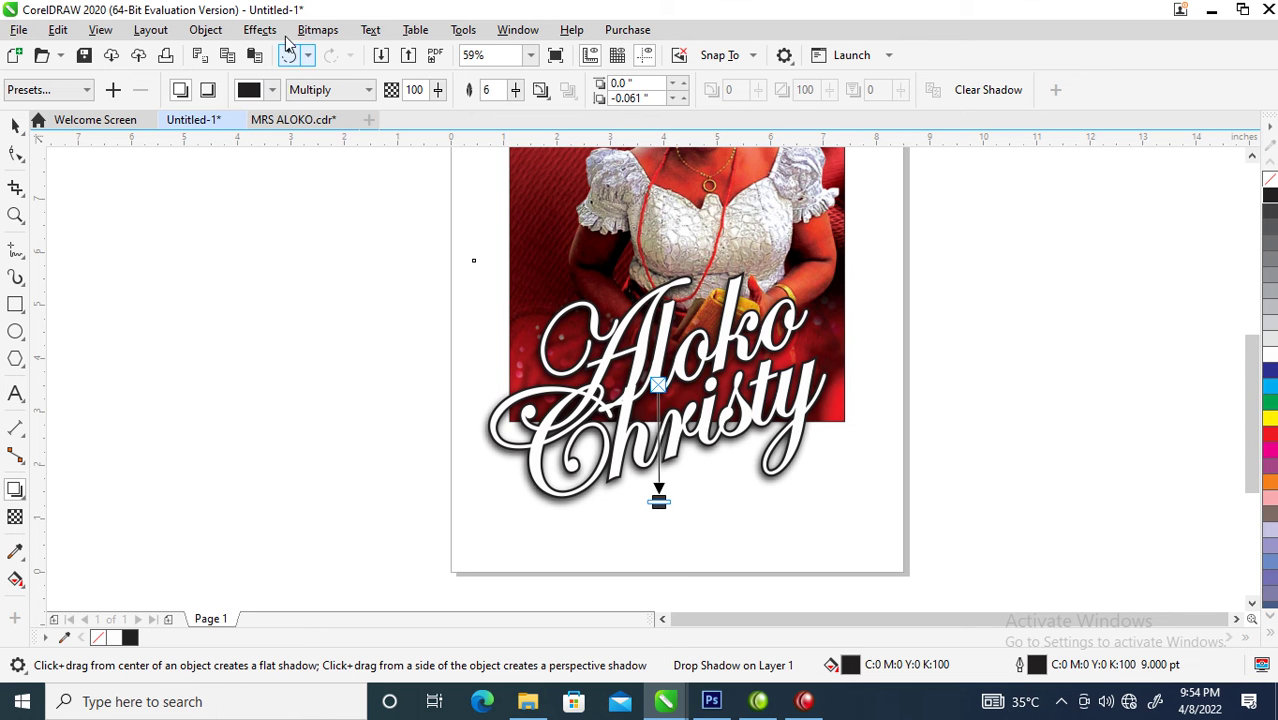
Step: Break the drop shadow off the script and move the separated shadow up slightly beneath it
{"action": "left_click", "coordinate": [205, 30]}
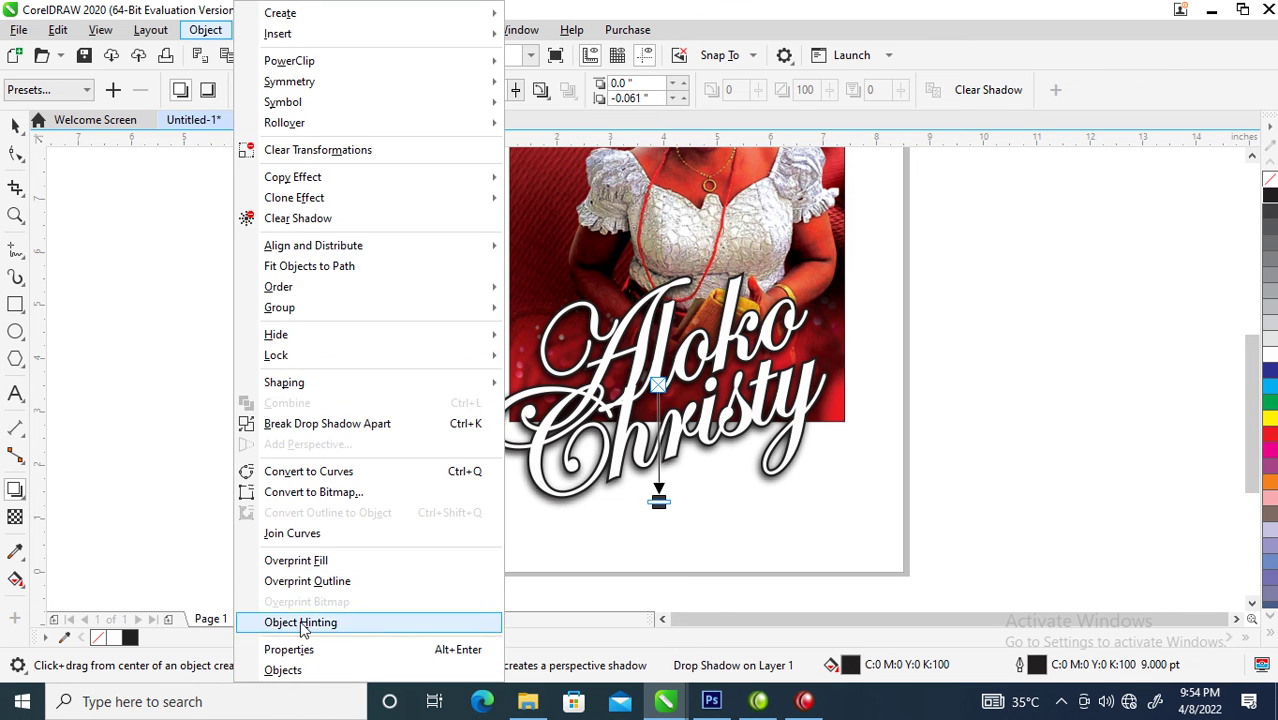
{"action": "left_click", "coordinate": [310, 426]}
{"action": "key", "text": "space"}
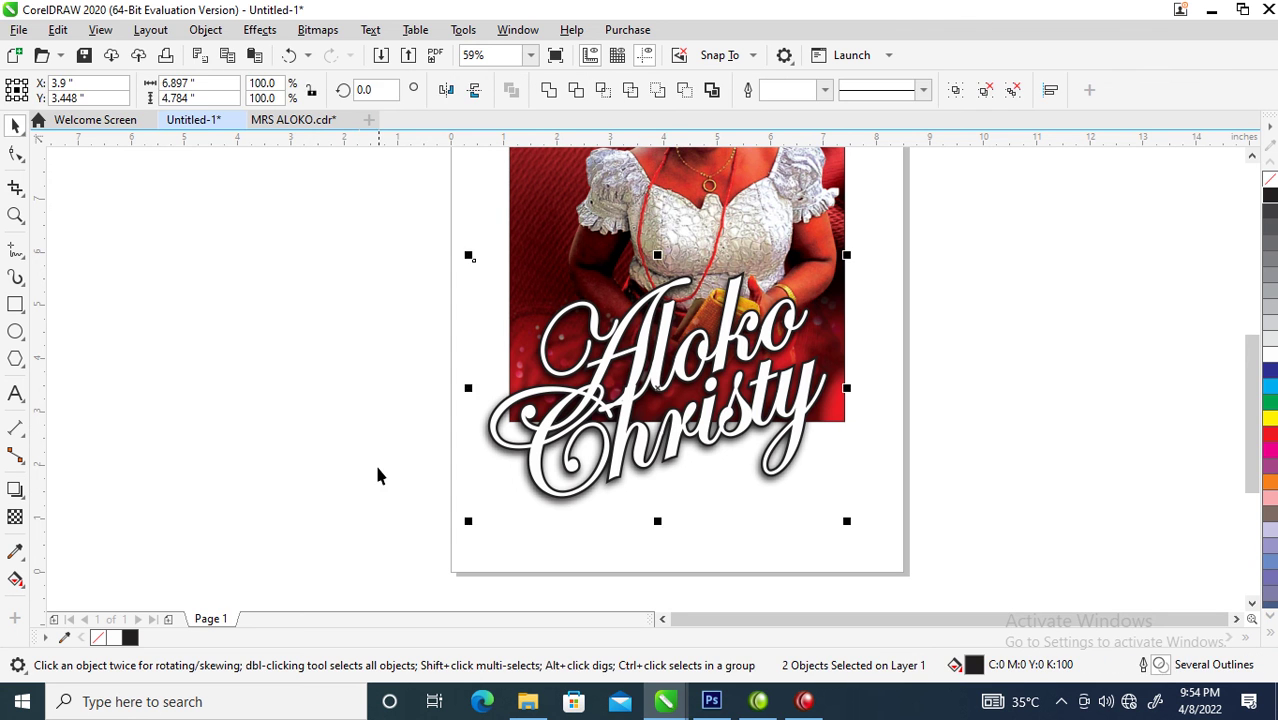
{"action": "left_click", "coordinate": [673, 505]}
{"action": "left_click", "coordinate": [644, 485]}
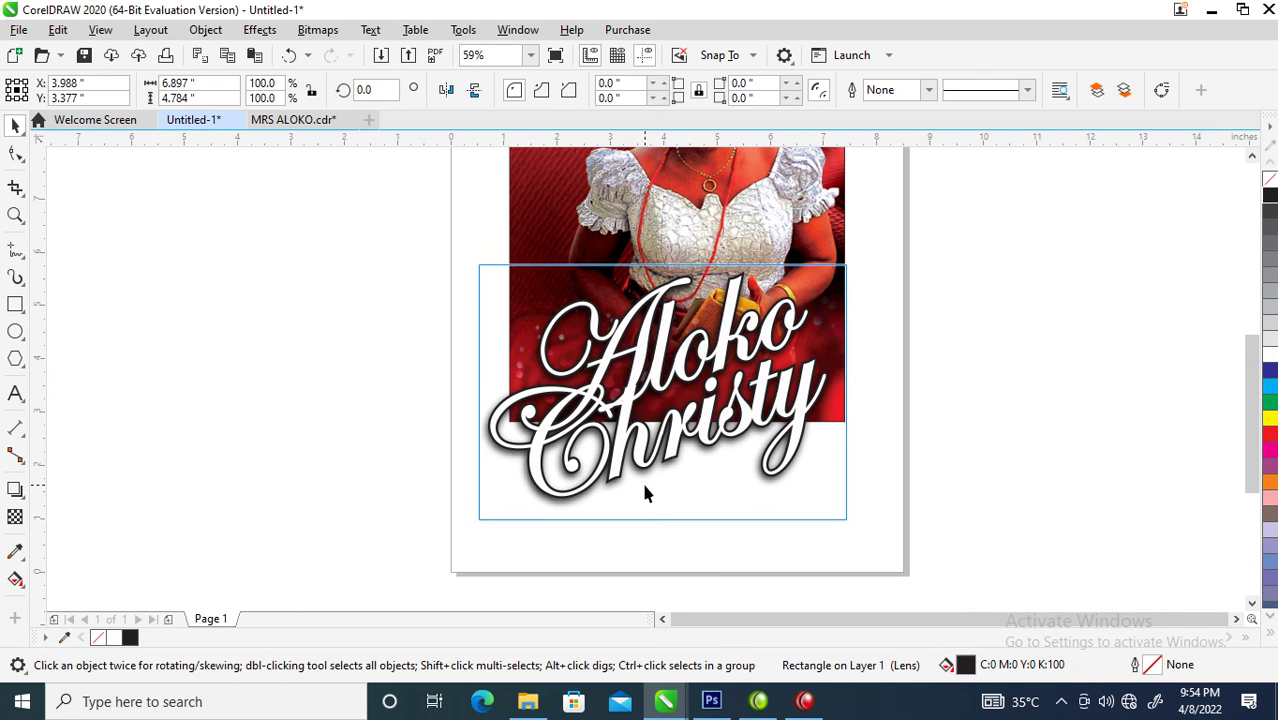
{"action": "left_click_drag", "start_coordinate": [645, 485], "coordinate": [645, 478]}
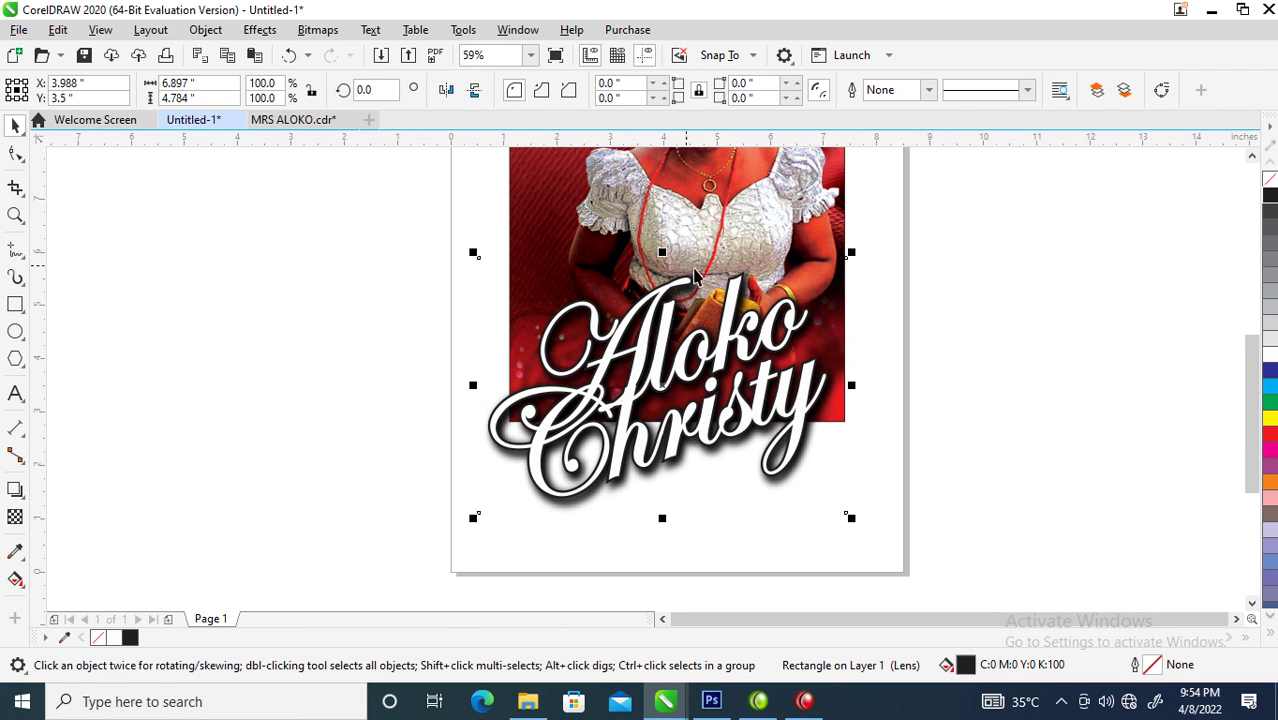
{"action": "scroll", "coordinate": [690, 258], "scroll_direction": "down", "scroll_amount": 2}
{"action": "key", "text": "z"}
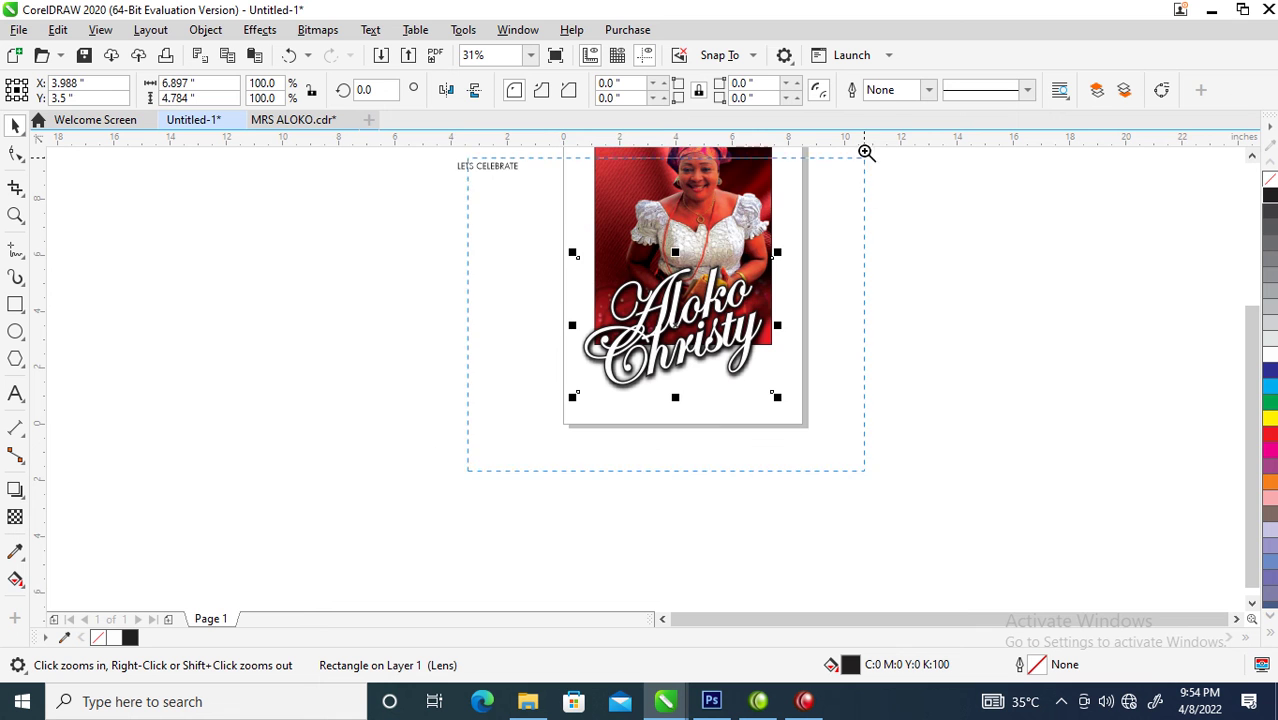
{"action": "left_click_drag", "start_coordinate": [866, 152], "coordinate": [862, 155]}
{"action": "left_click_drag", "start_coordinate": [469, 207], "coordinate": [868, 558]}
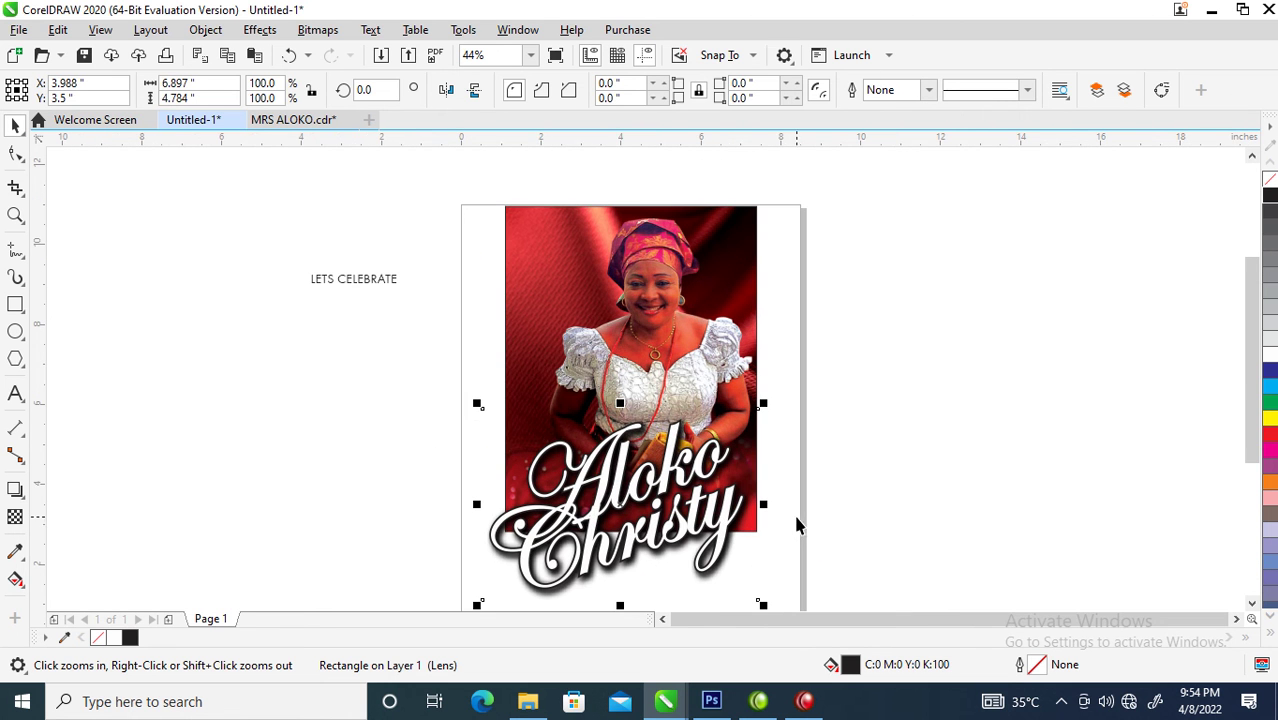
Step: Draw a white-filled pentagon over the photo and pull a node inward to make a star
{"action": "left_click", "coordinate": [15, 359]}
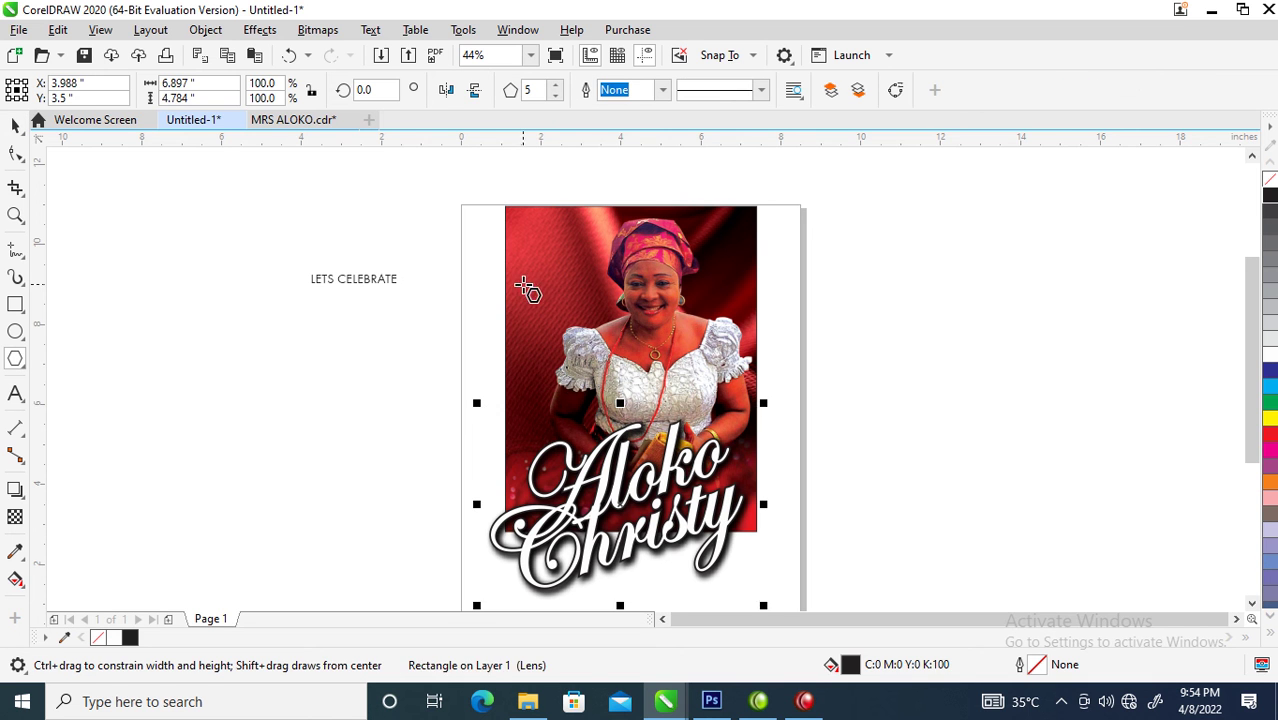
{"action": "left_click_drag", "start_coordinate": [519, 278], "coordinate": [644, 397]}
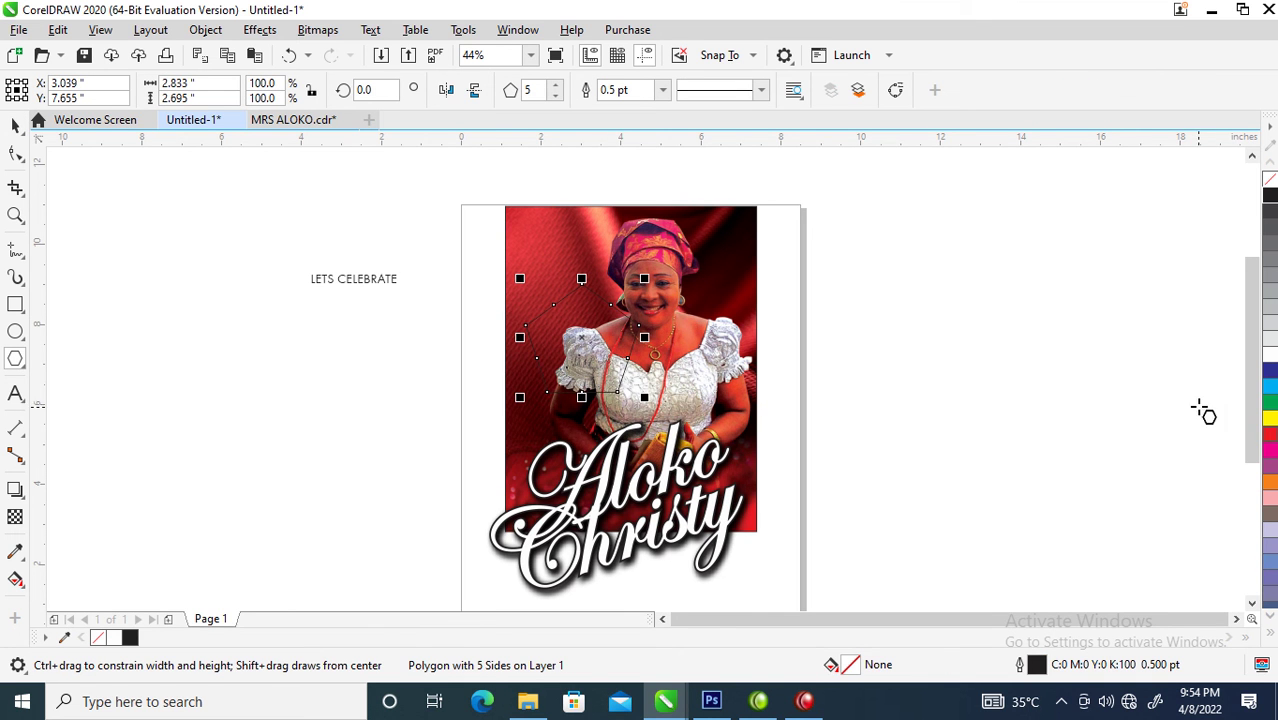
{"action": "left_click", "coordinate": [1269, 355]}
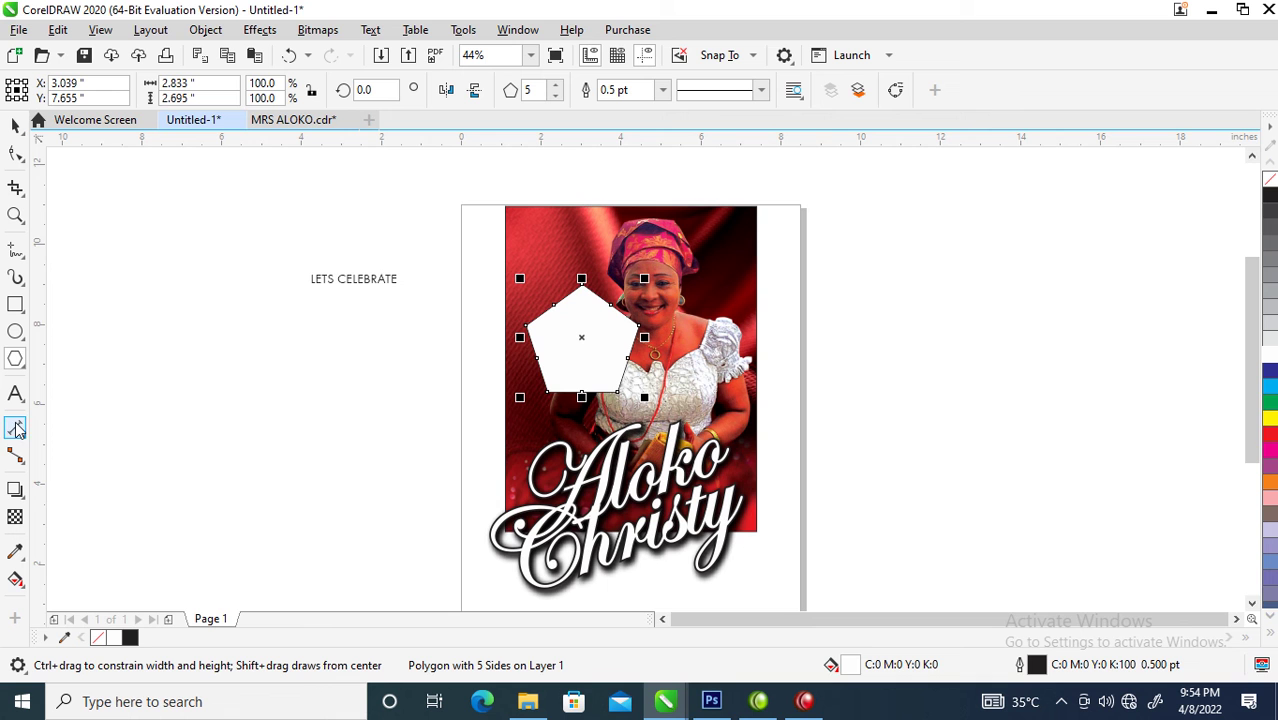
{"action": "left_click", "coordinate": [14, 155]}
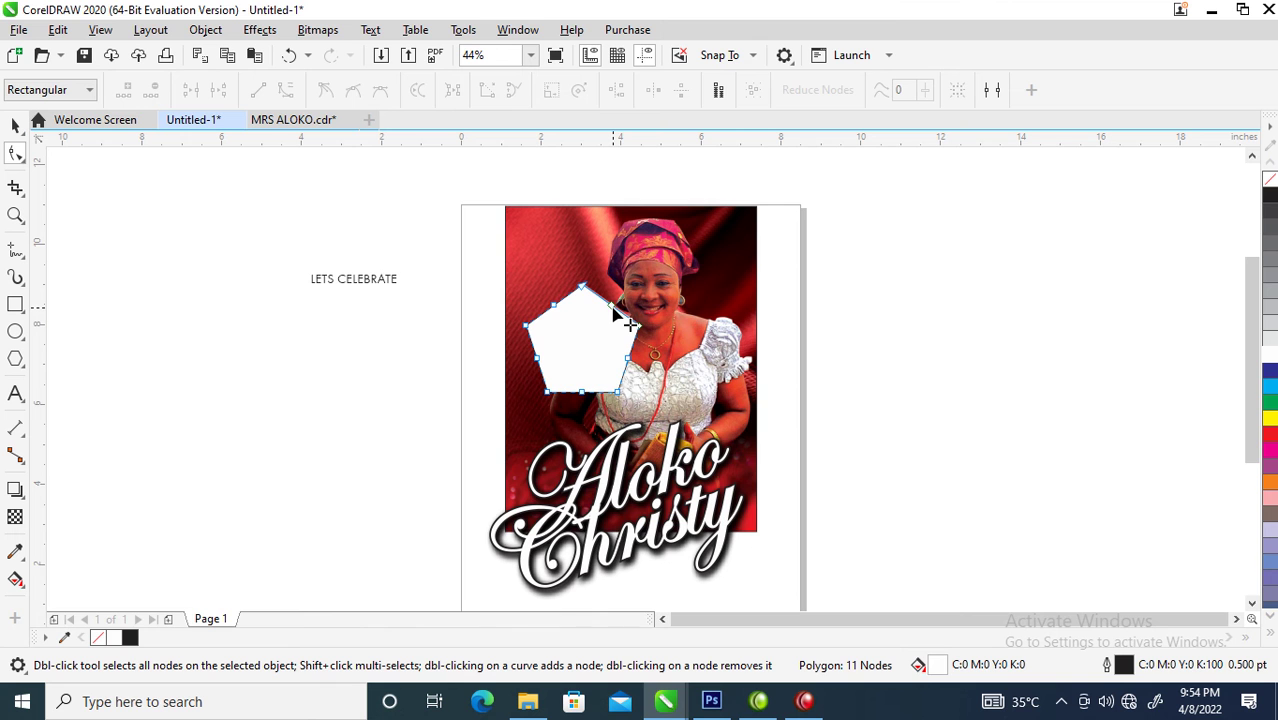
{"action": "mouse_move", "coordinate": [612, 309]}
{"action": "left_mouse_down"}
{"action": "mouse_move", "coordinate": [617, 322]}
{"action": "mouse_move", "coordinate": [597, 326]}
{"action": "left_mouse_up"}
{"action": "key", "text": "space"}
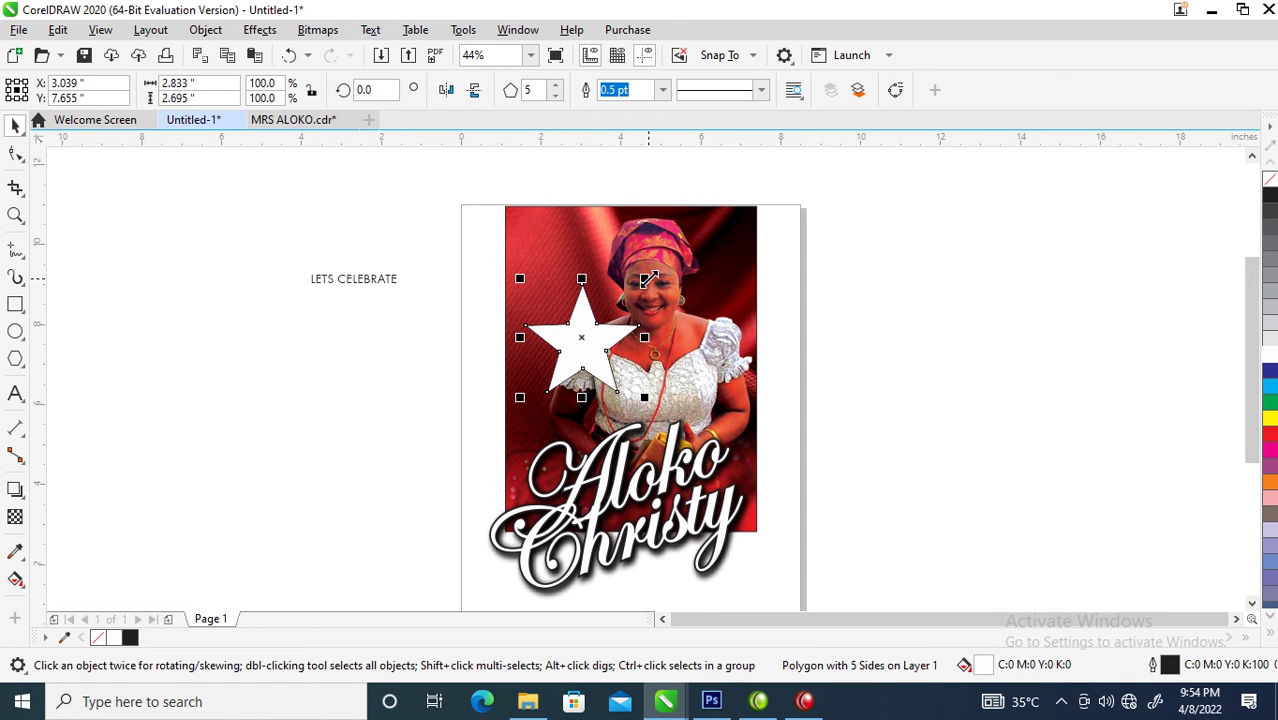
Step: Combine the star with a smaller inner copy into a hollow star and remove its outline
{"action": "left_click_drag", "start_coordinate": [647, 280], "coordinate": [645, 292]}
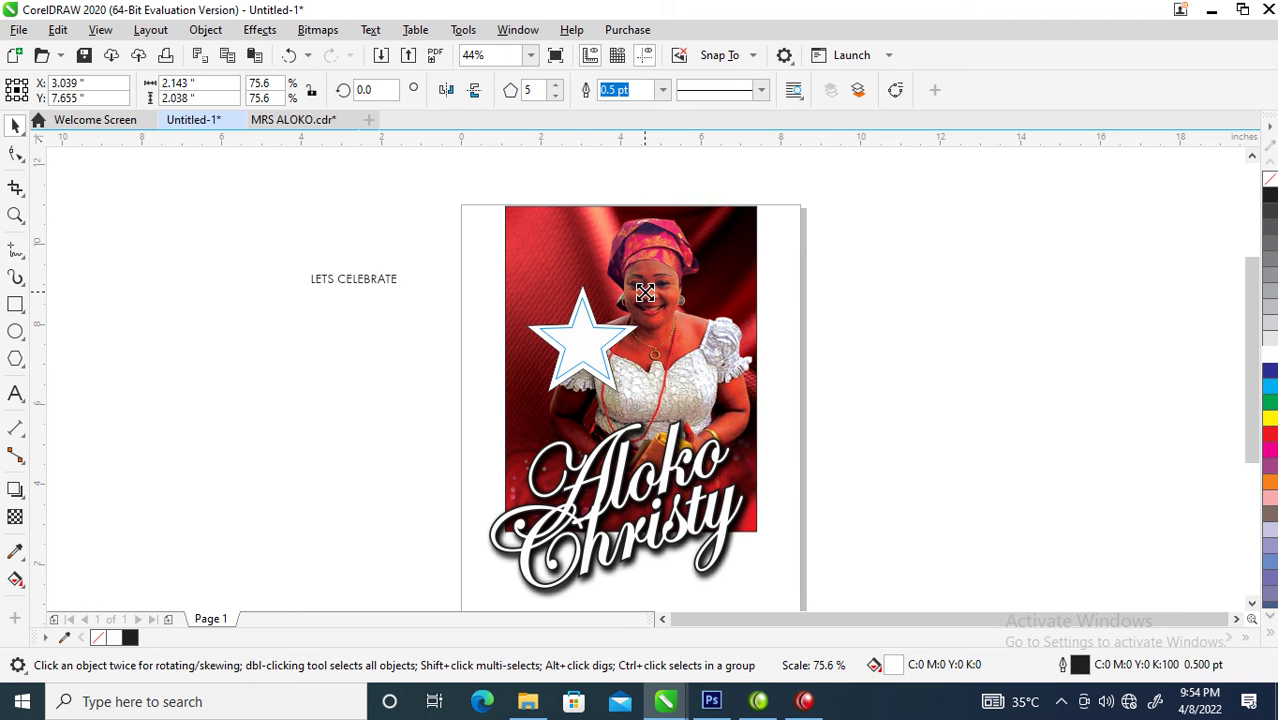
{"action": "left_click_drag", "start_coordinate": [645, 292], "coordinate": [645, 292]}
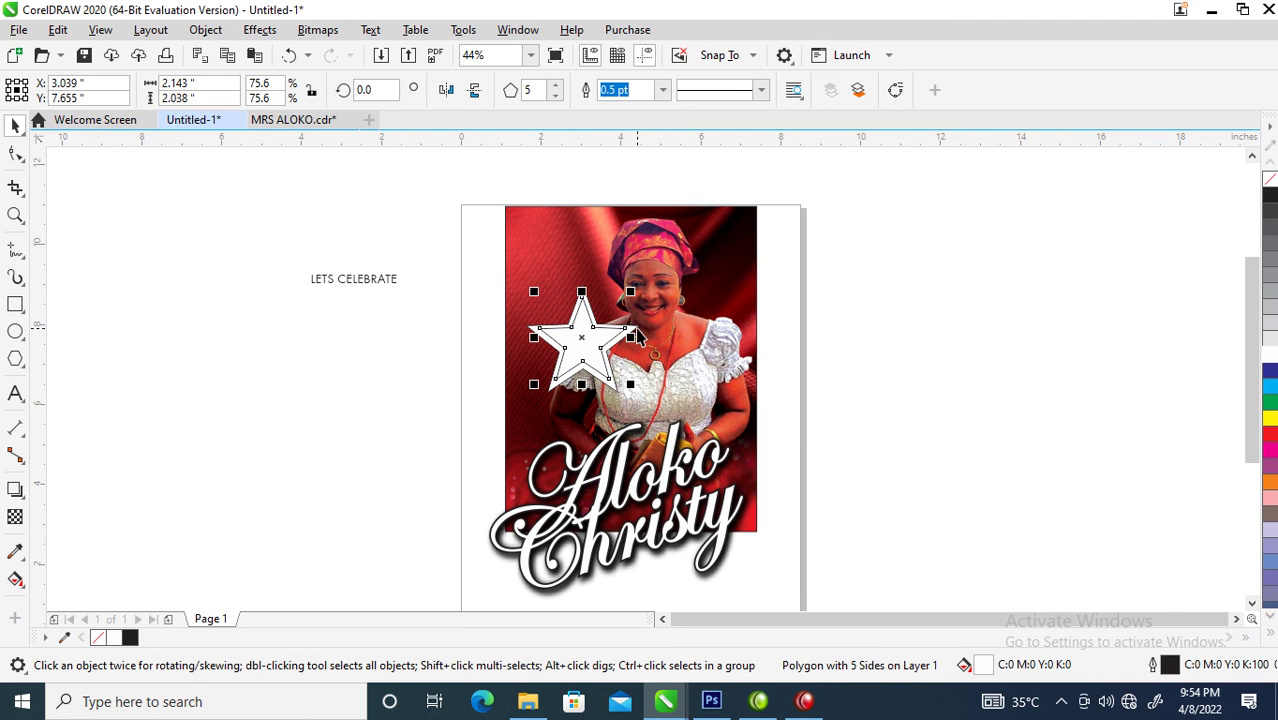
{"action": "left_click", "coordinate": [638, 332], "text": "shift"}
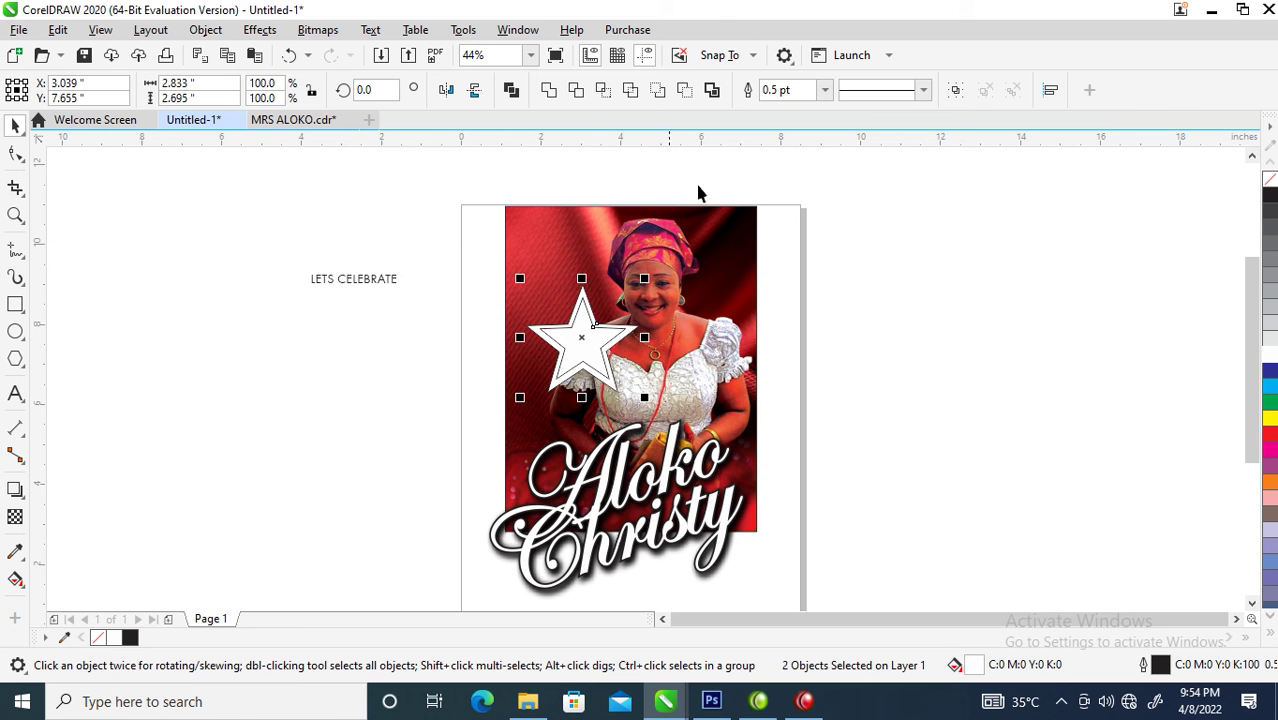
{"action": "left_click", "coordinate": [512, 91]}
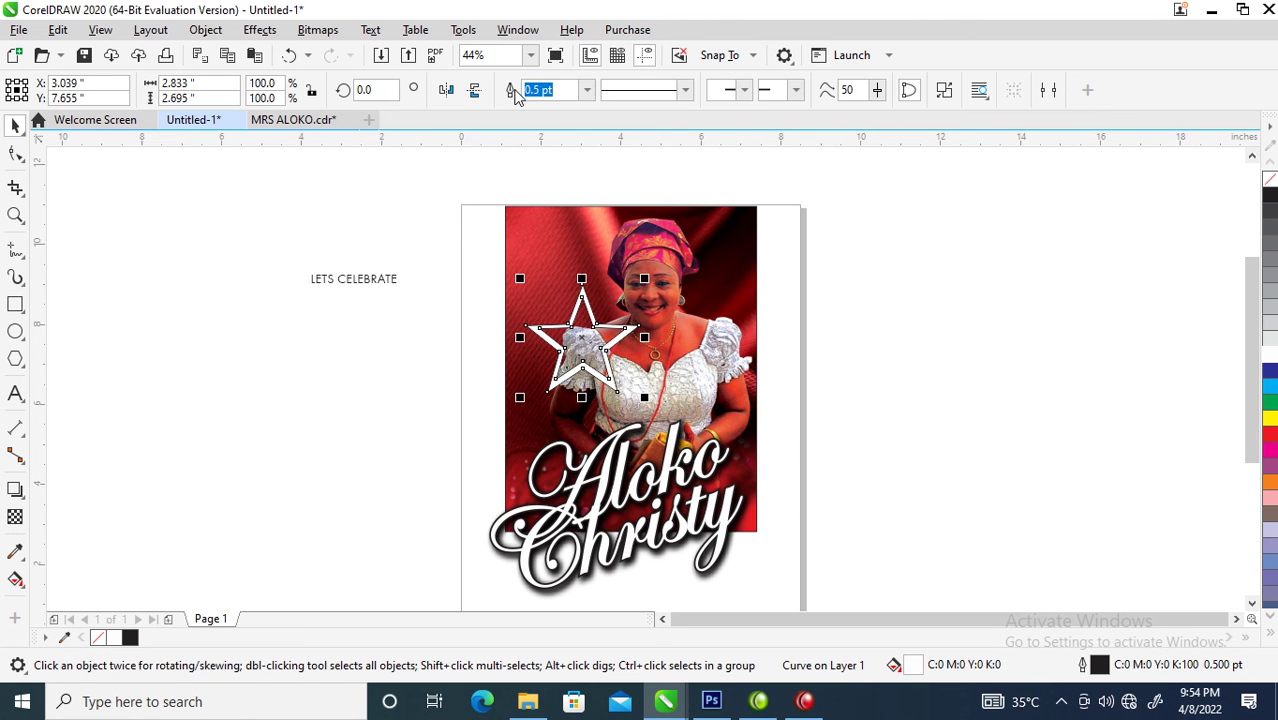
{"action": "right_click", "coordinate": [1268, 180]}
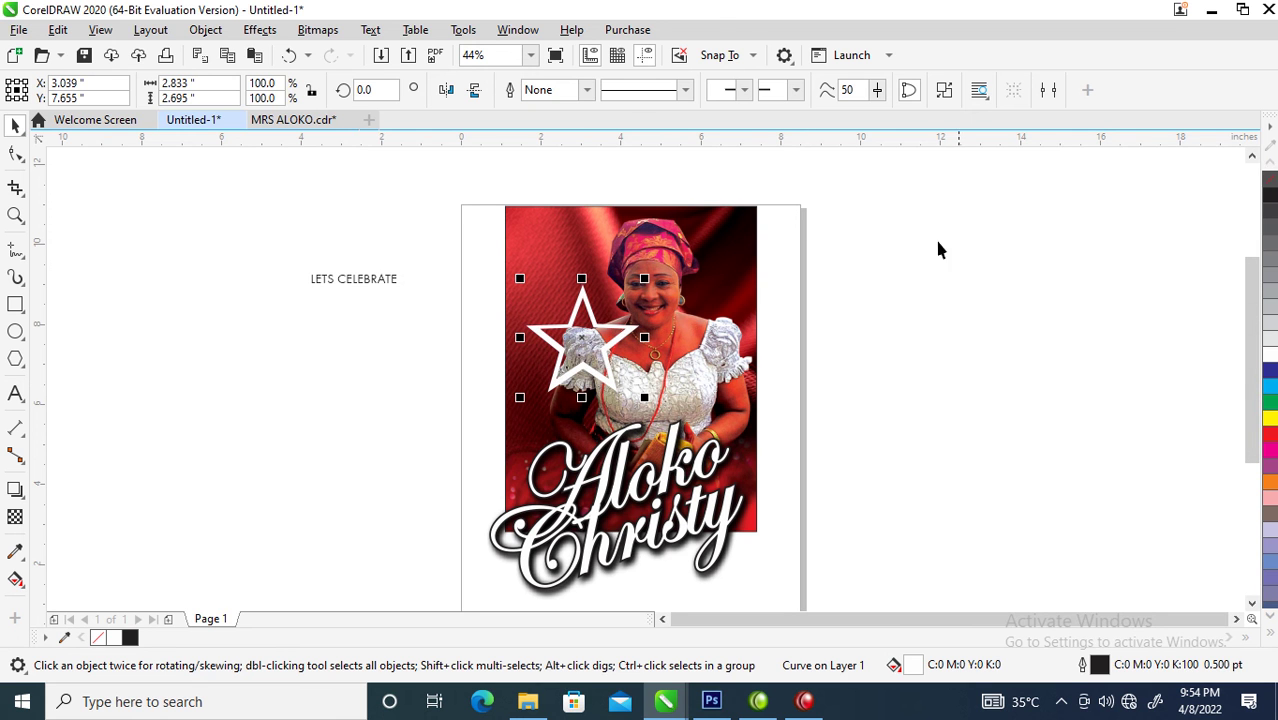
Step: Shrink the star to about 58%, place a small star beside Aloko, and move LETS CELEBRATE above the photo
{"action": "left_click_drag", "start_coordinate": [648, 281], "coordinate": [536, 432]}
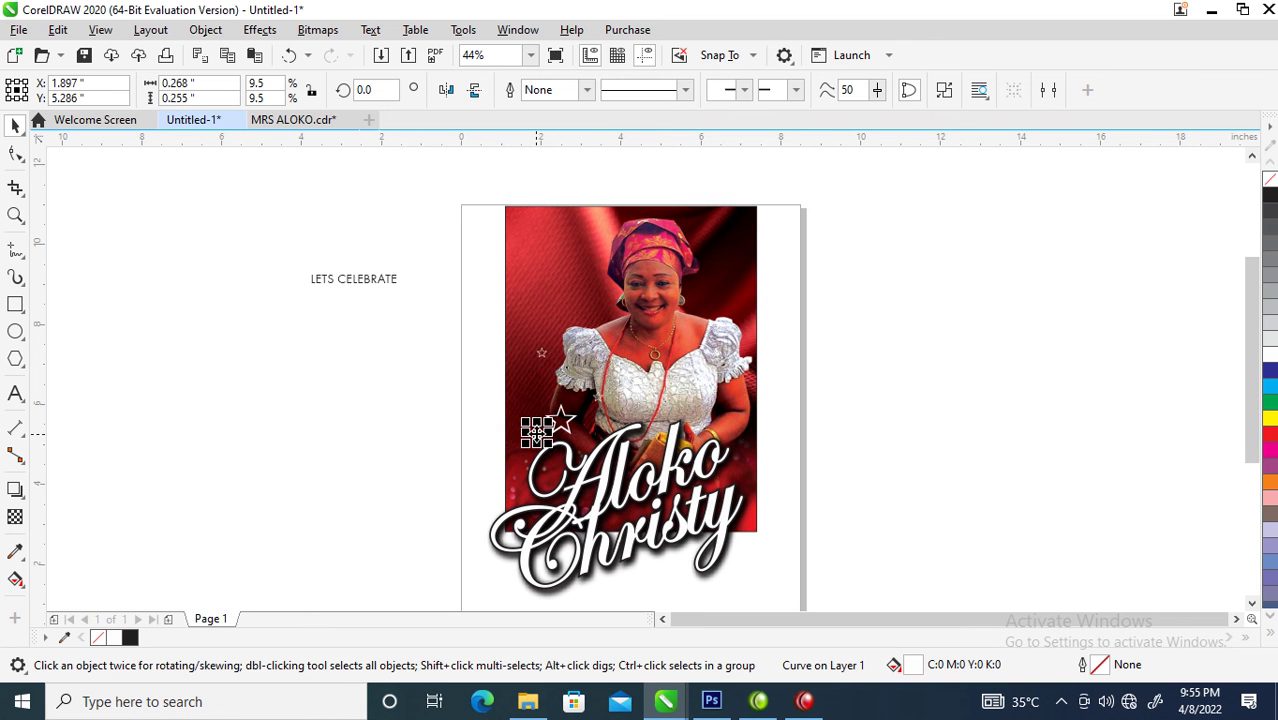
{"action": "left_click", "coordinate": [367, 419]}
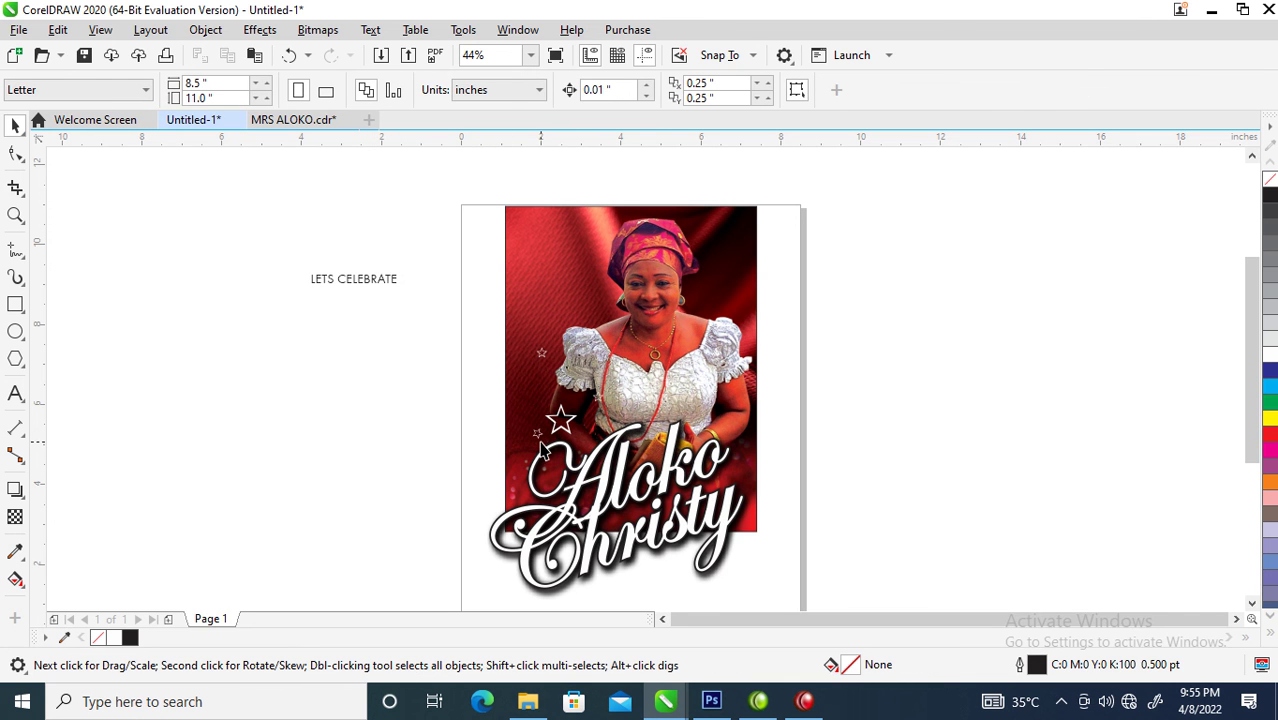
{"action": "left_click_drag", "start_coordinate": [537, 433], "coordinate": [622, 402]}
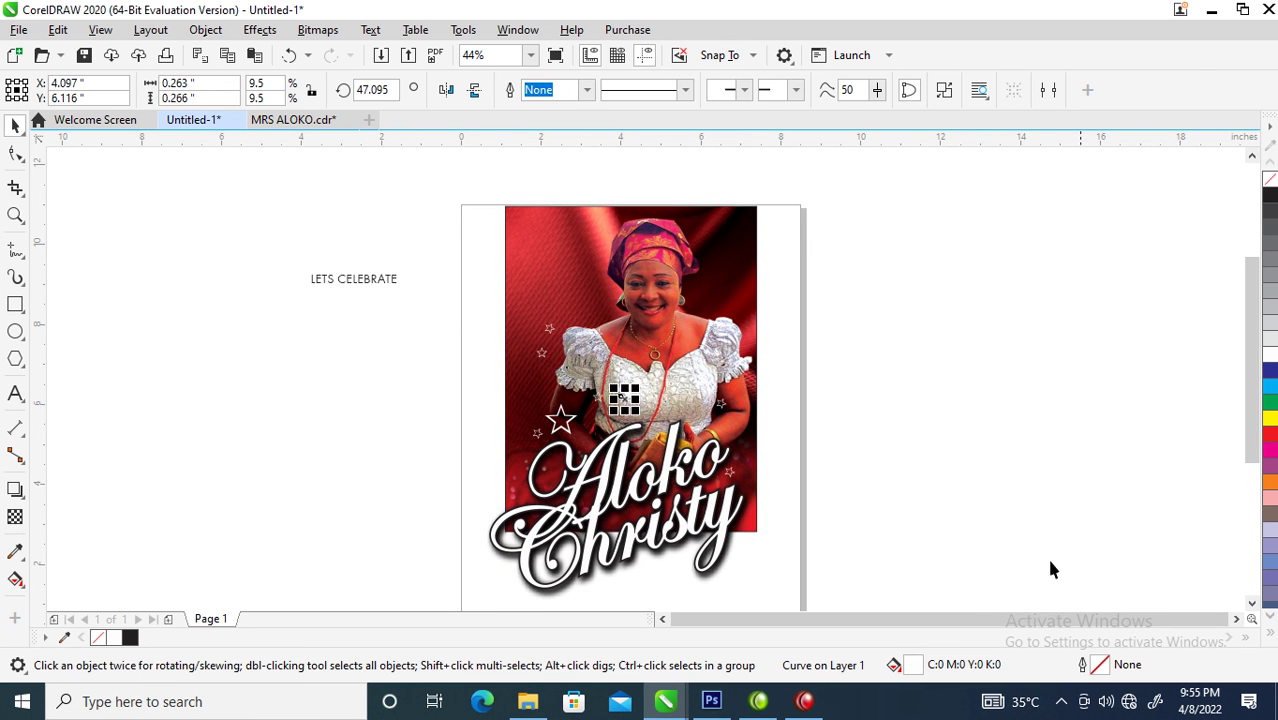
{"action": "left_click", "coordinate": [852, 500]}
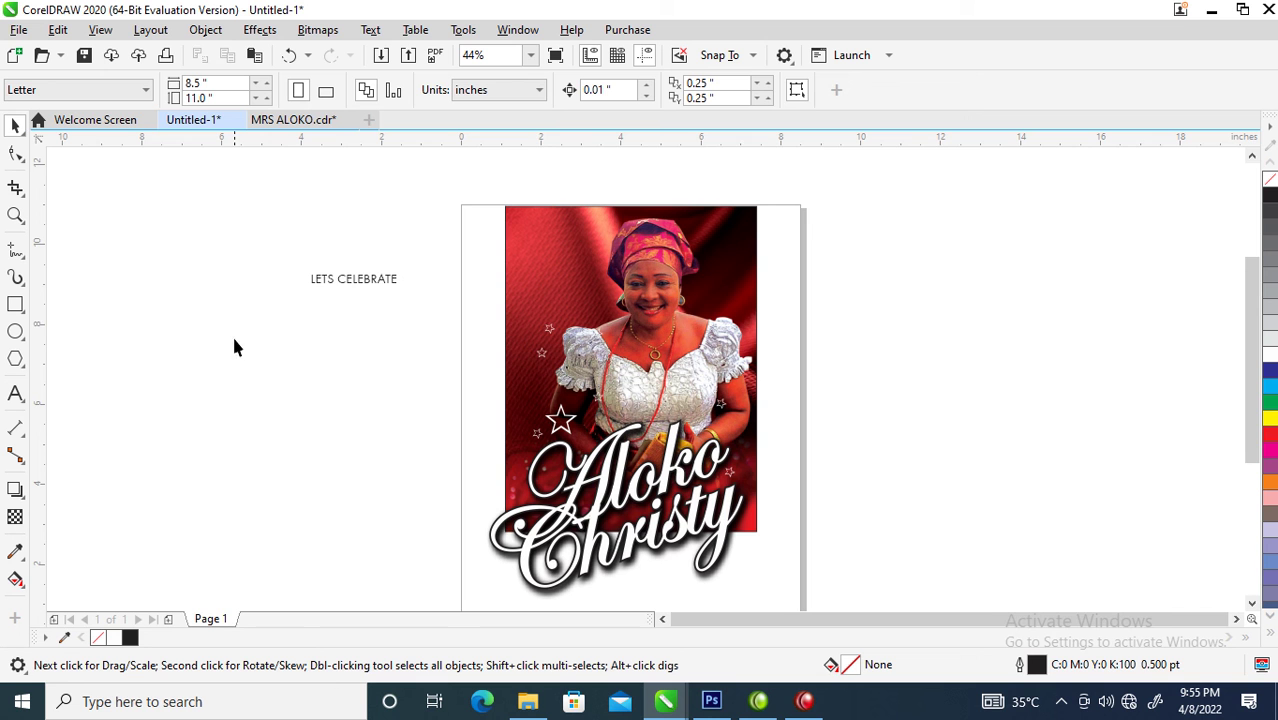
{"action": "left_click_drag", "start_coordinate": [583, 238], "coordinate": [662, 203]}
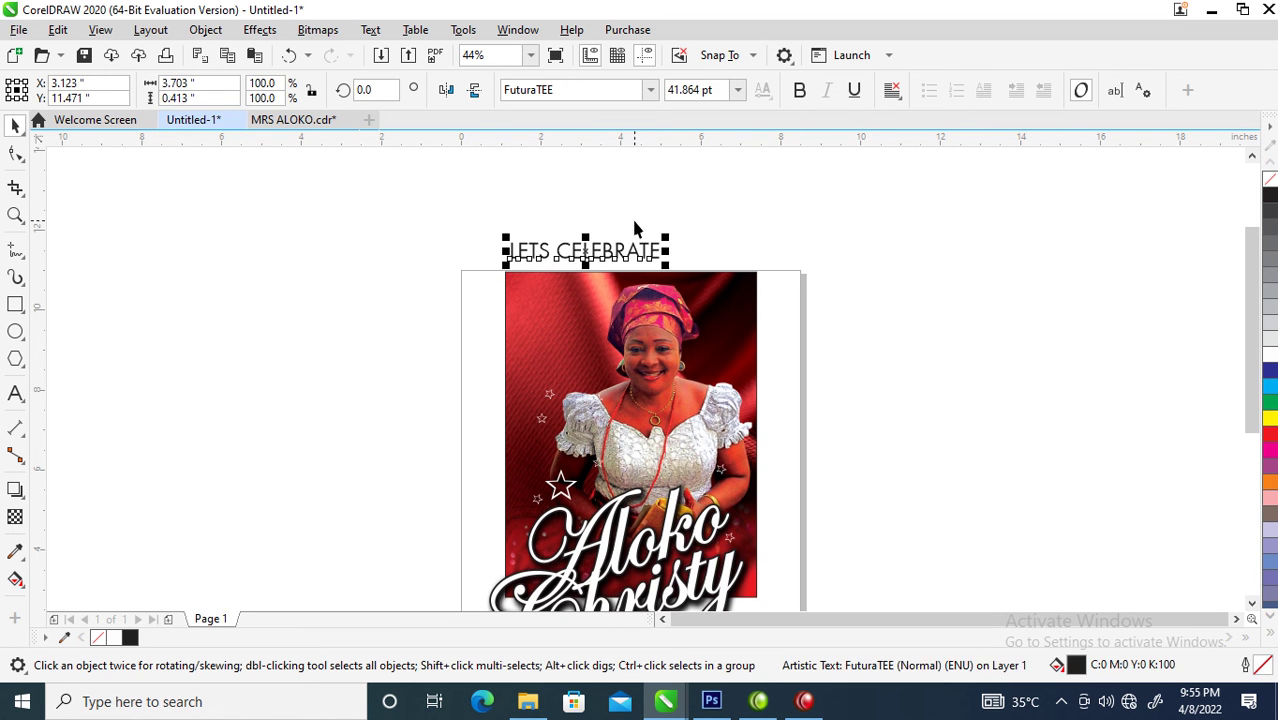
Step: Move LETS onto its own line above CELEBRATE and shift both heading words left
{"action": "left_click", "coordinate": [565, 258]}
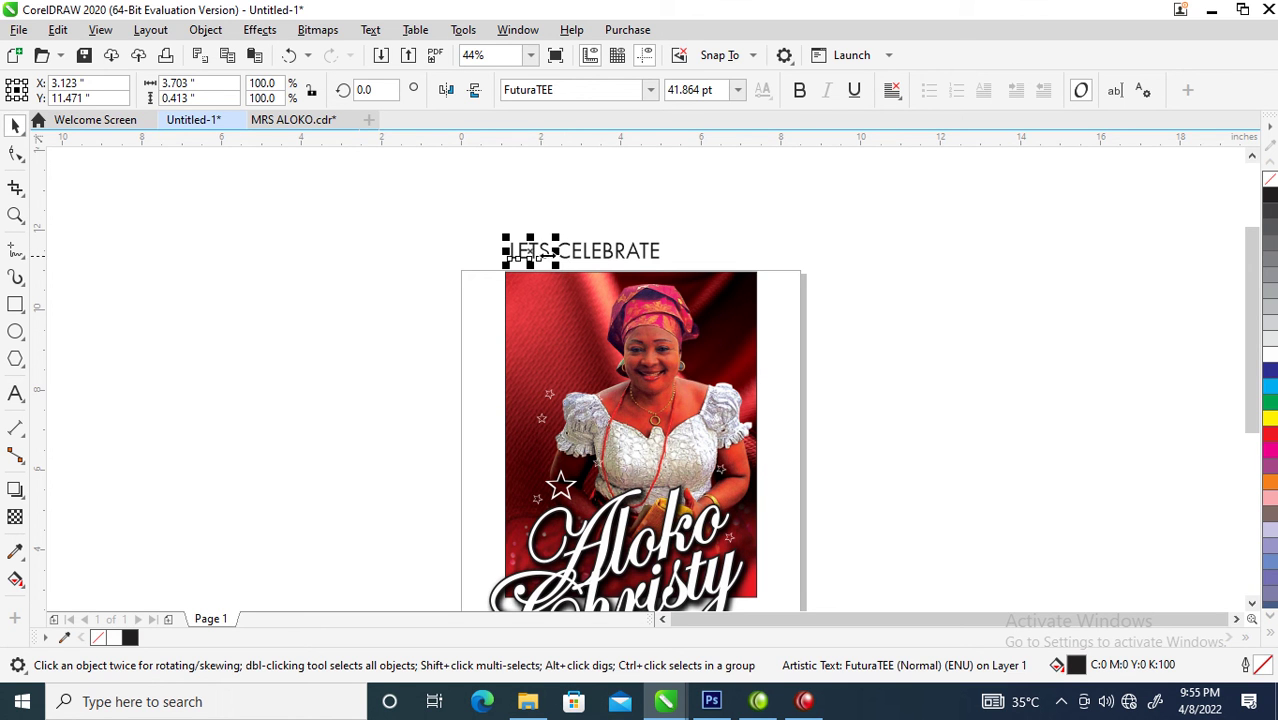
{"action": "left_click_drag", "start_coordinate": [510, 250], "coordinate": [585, 260]}
{"action": "left_click", "coordinate": [636, 262], "text": "shift"}
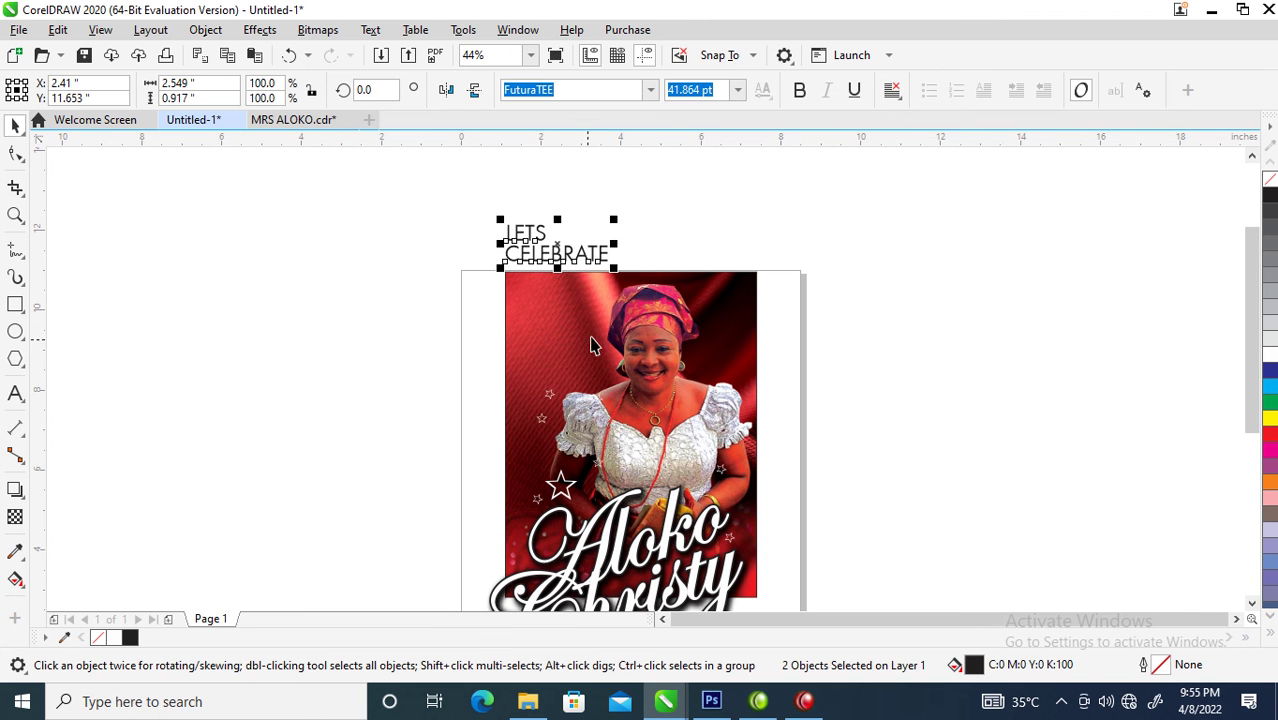
{"action": "left_click", "coordinate": [520, 323], "text": "shift"}
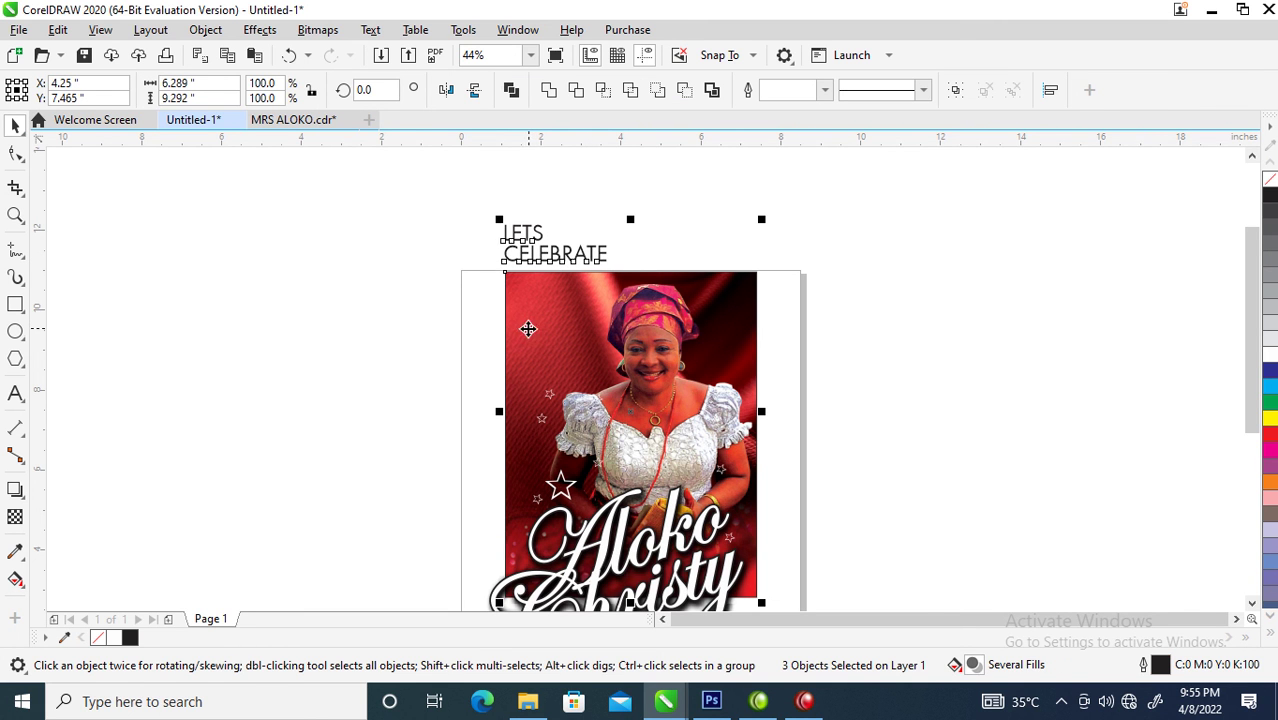
Step: Widen CELEBRATE's letter spacing with the Shape tool
{"action": "scroll", "coordinate": [528, 326], "scroll_direction": "down", "scroll_amount": 3}
{"action": "left_click_drag", "start_coordinate": [462, 271], "coordinate": [707, 465]}
{"action": "key", "text": "space"}
{"action": "left_click", "coordinate": [548, 252]}
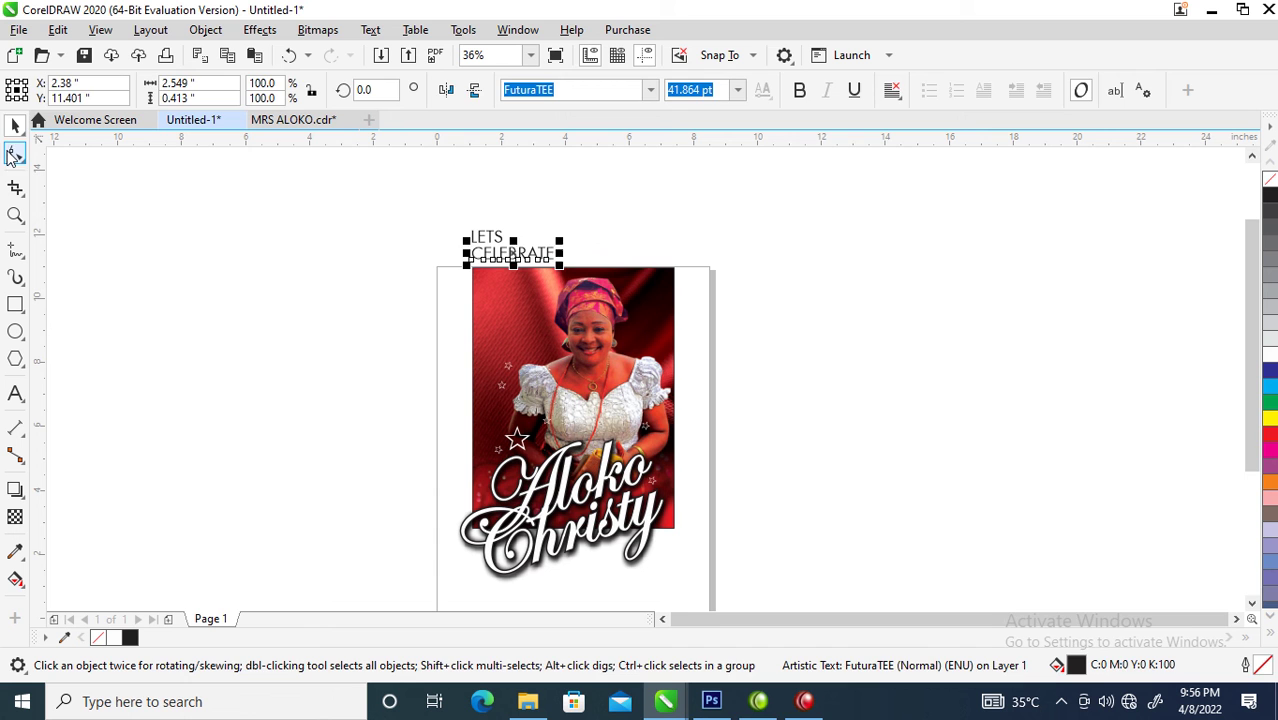
{"action": "left_click", "coordinate": [13, 155]}
{"action": "left_click_drag", "start_coordinate": [563, 268], "coordinate": [610, 271]}
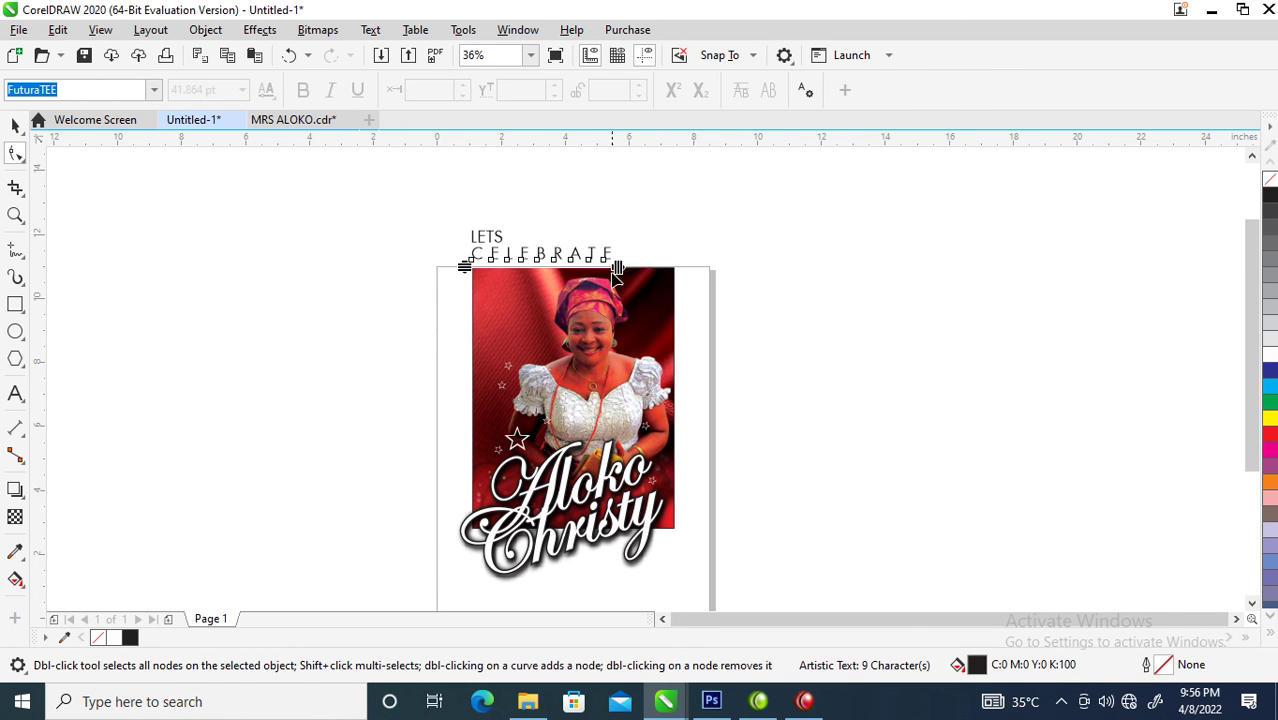
Step: Draw an 8.143 × 12.86 inch rectangle enclosing the whole card design
{"action": "key", "text": "space"}
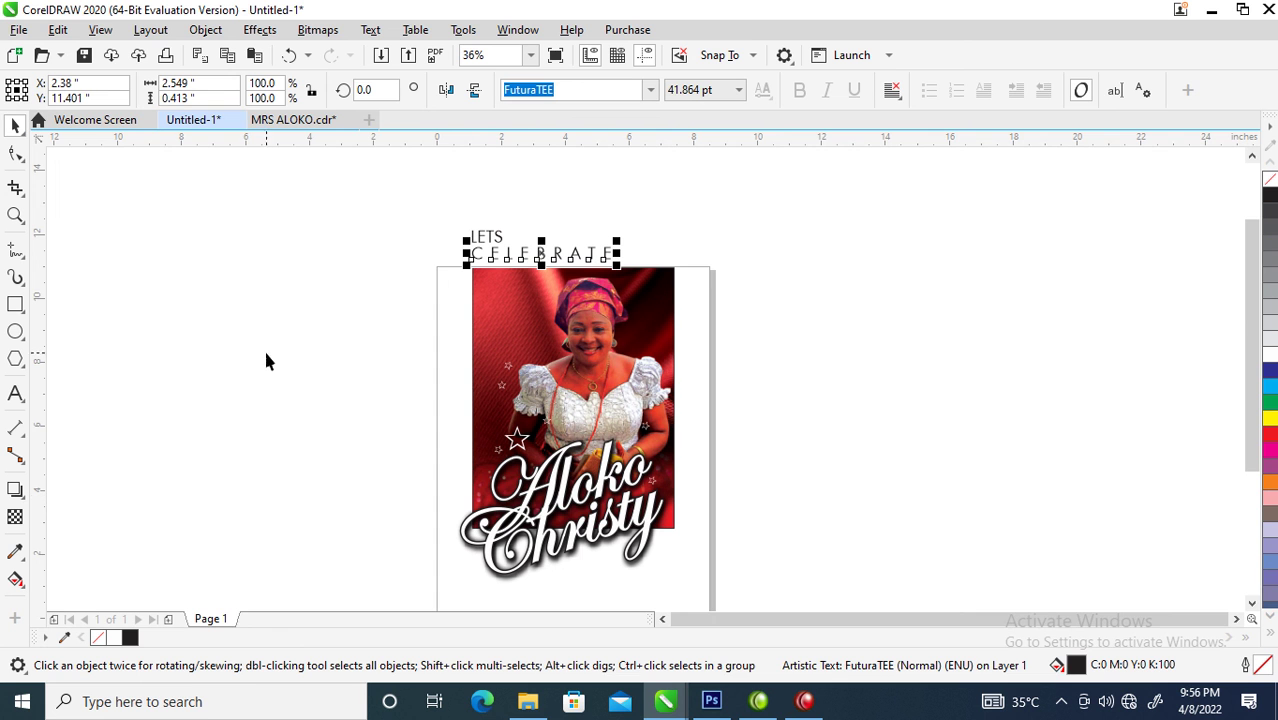
{"action": "left_click", "coordinate": [15, 304]}
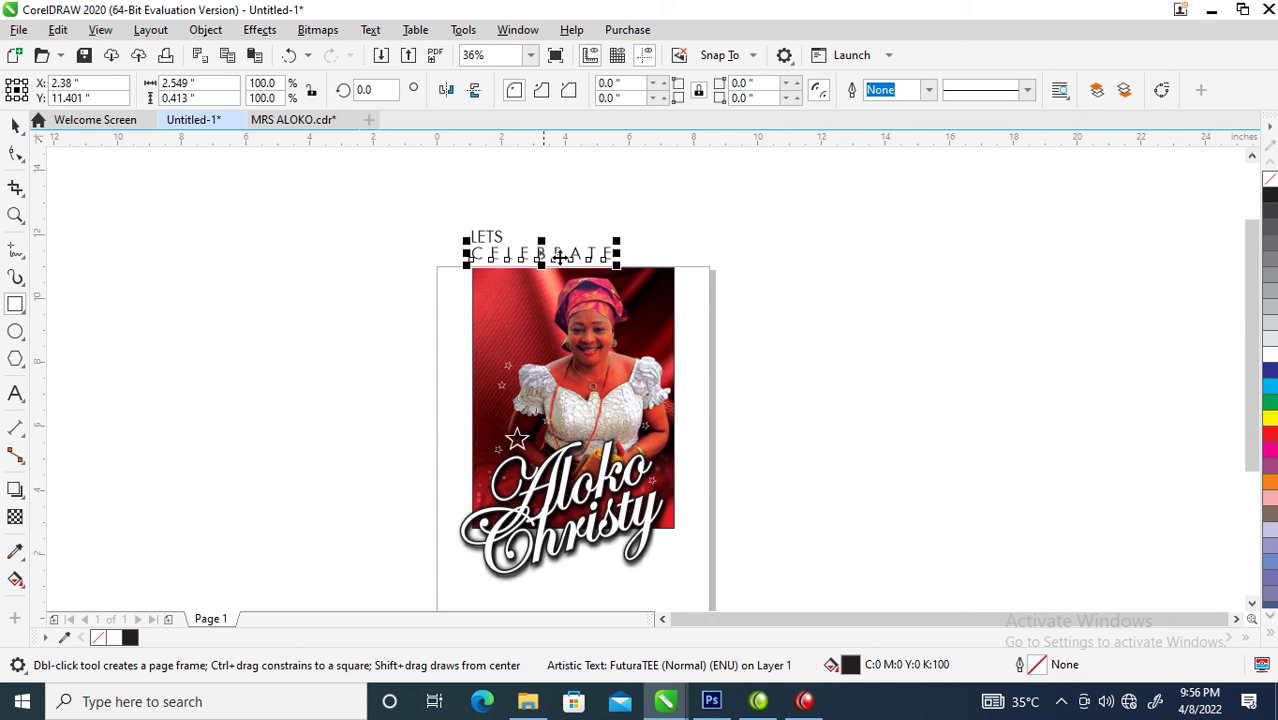
{"action": "left_click_drag", "start_coordinate": [445, 194], "coordinate": [462, 243]}
{"action": "left_click_drag", "start_coordinate": [499, 310], "coordinate": [708, 560]}
Step: Fill the frame rectangle white and send it to the back behind the artwork
{"action": "key", "text": "space"}
{"action": "scroll", "coordinate": [608, 379], "scroll_direction": "down", "scroll_amount": 2}
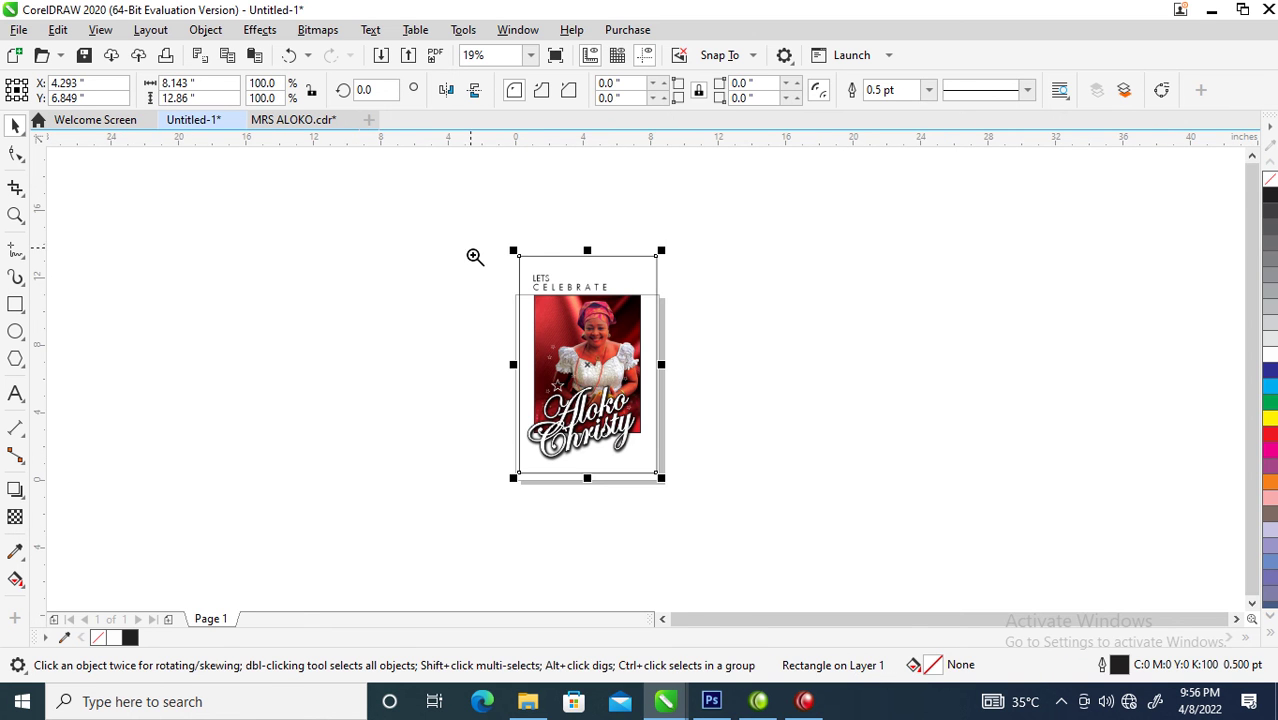
{"action": "left_click_drag", "start_coordinate": [460, 200], "coordinate": [682, 531]}
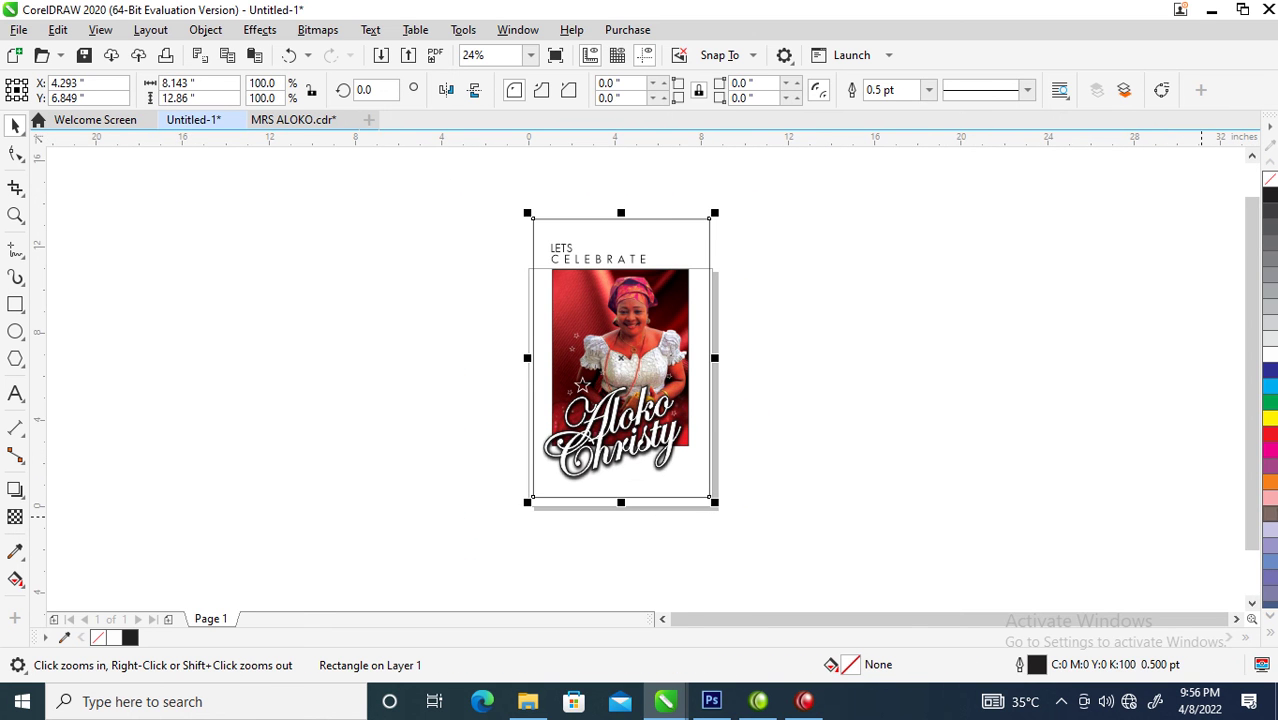
{"action": "left_click", "coordinate": [1270, 355]}
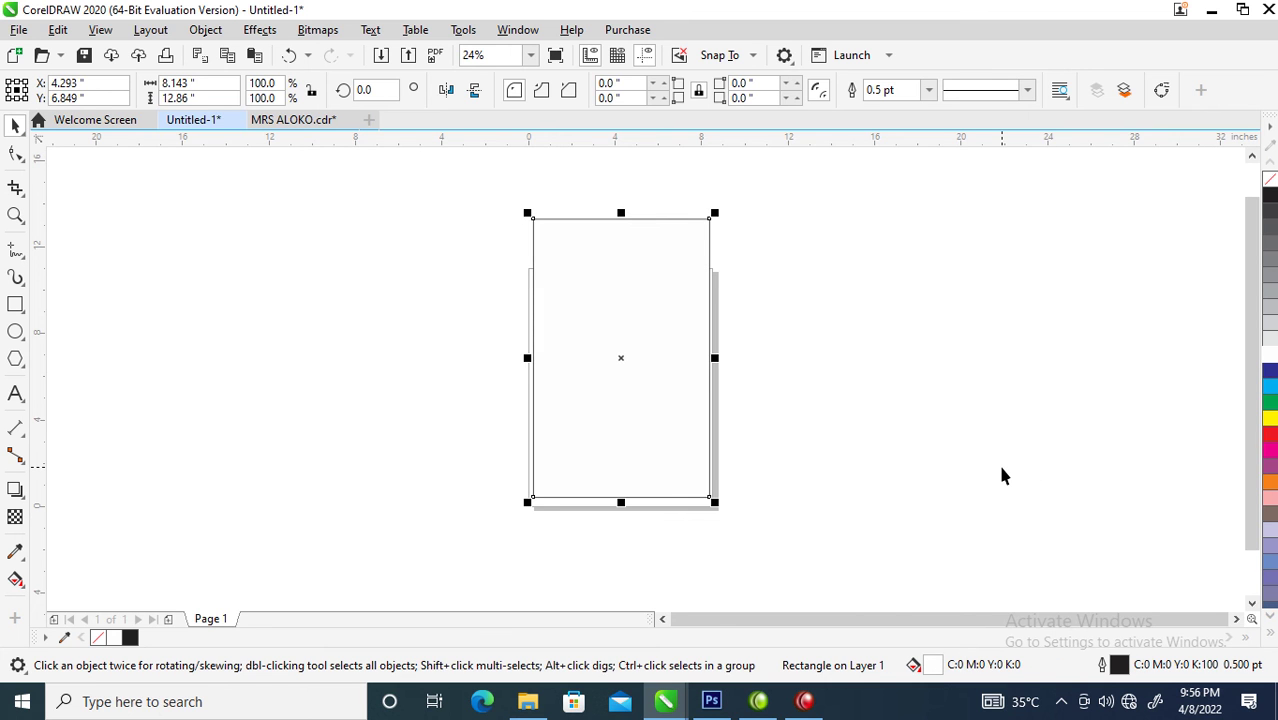
{"action": "key", "text": "shift+Page_Down"}
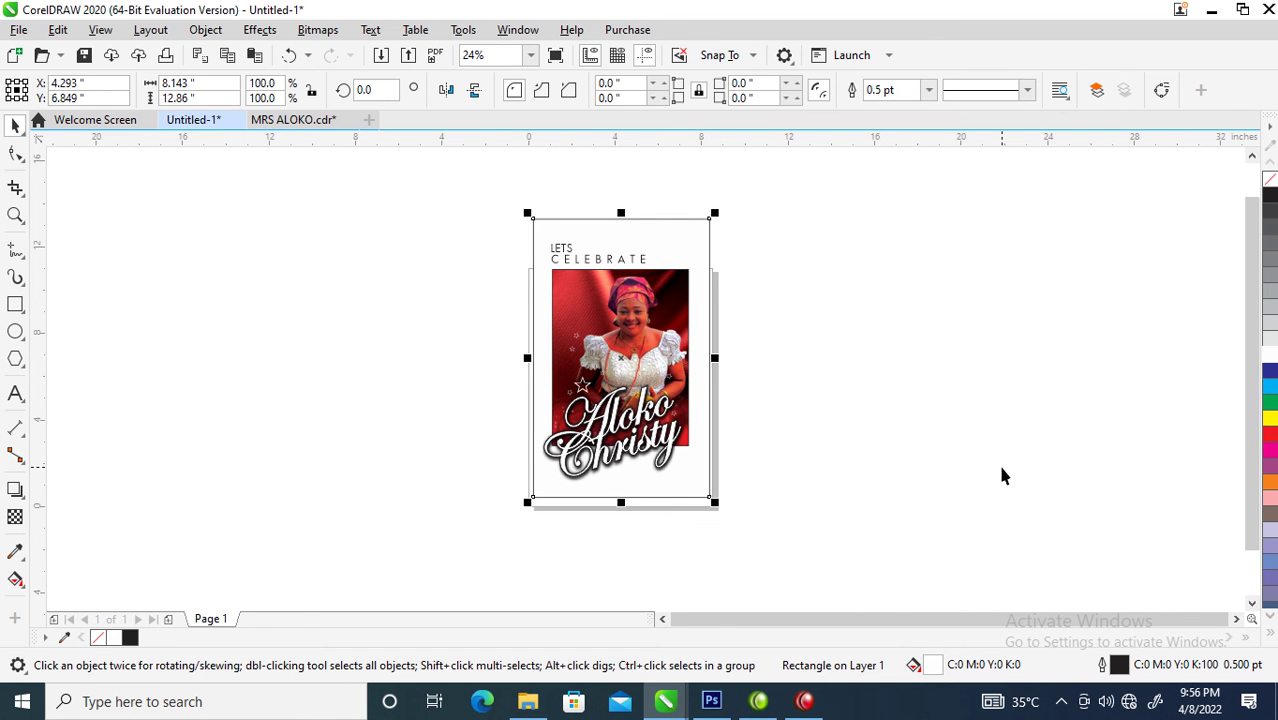
{"action": "left_click", "coordinate": [760, 266]}
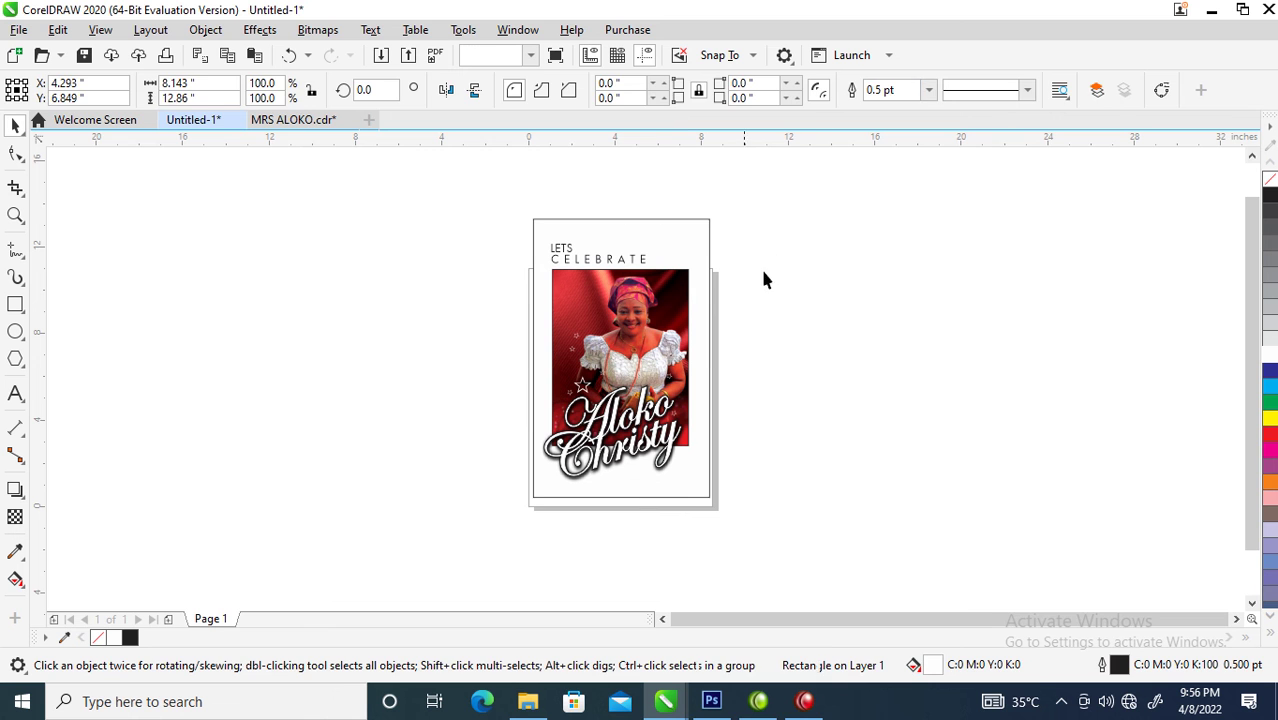
{"action": "key", "text": "z"}
{"action": "left_click_drag", "start_coordinate": [497, 201], "coordinate": [730, 508]}
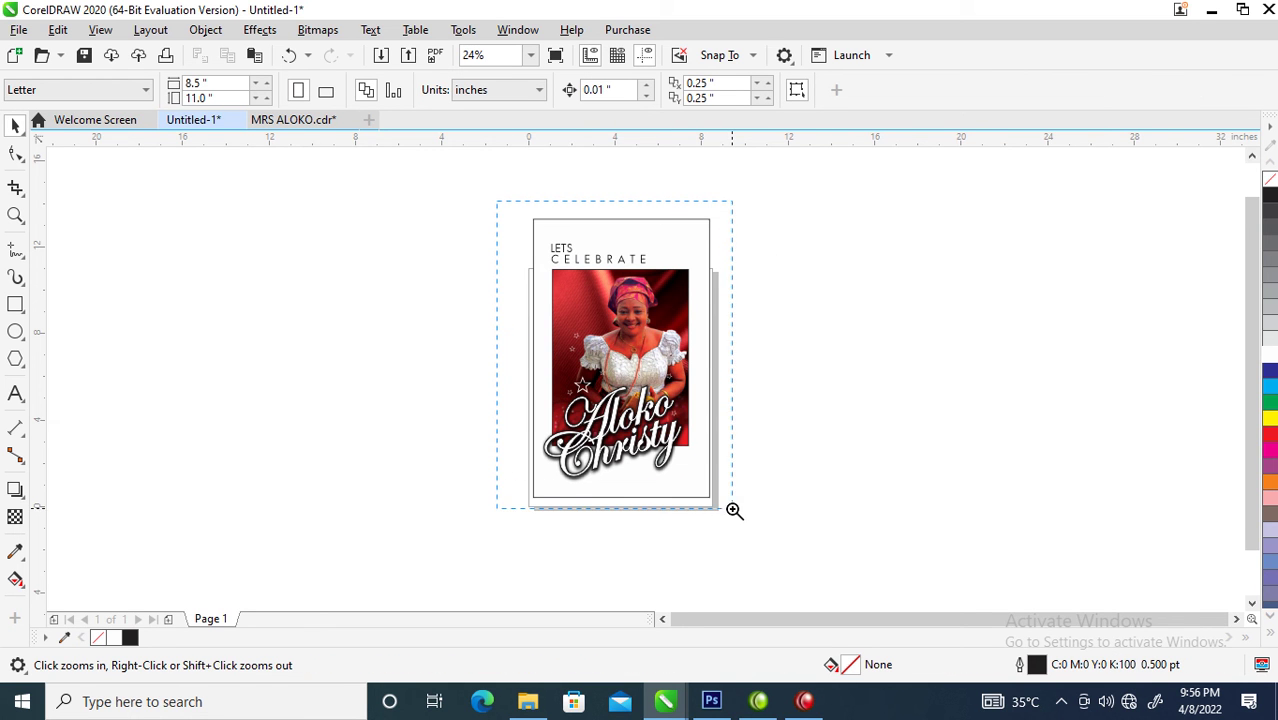